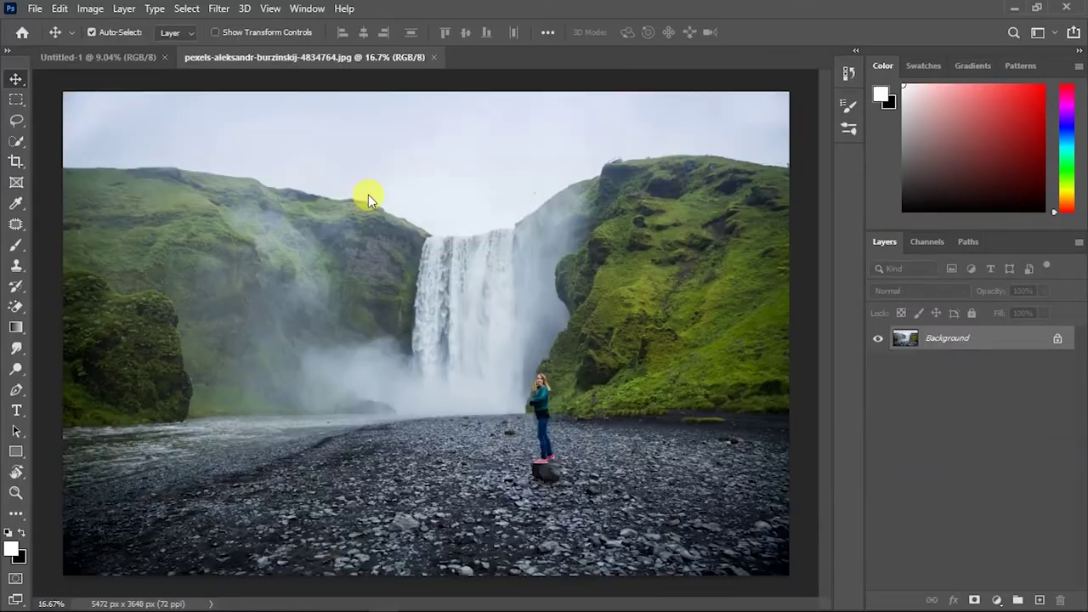
# - Remove the figure from the waterfall photo with a Lasso selection and Fill
pyautogui.press('l')
pyautogui.click(59, 9)
pyautogui.click(127, 252)
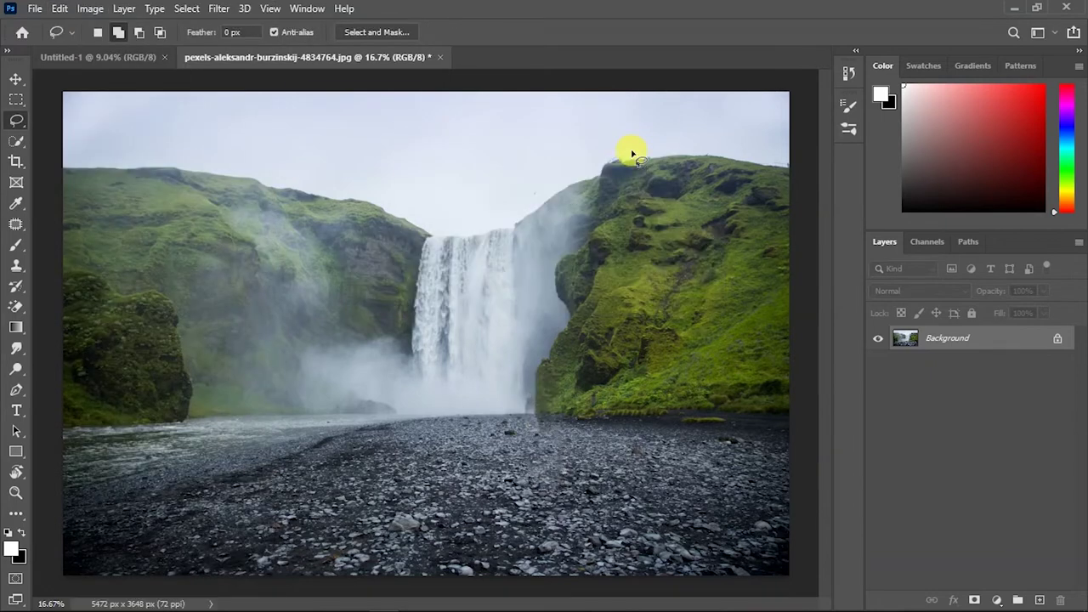
# - Mask the waterfall photo to the pebble ground and move it into Untitled-1
pyautogui.click(16, 389)
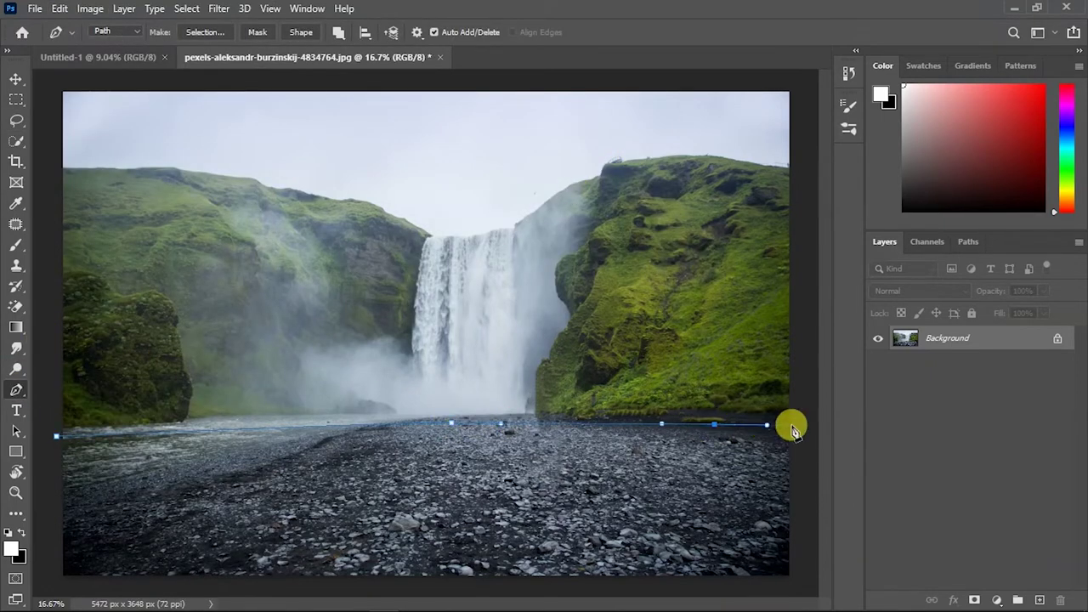
pyautogui.click(56, 436)
pyautogui.click(974, 599)
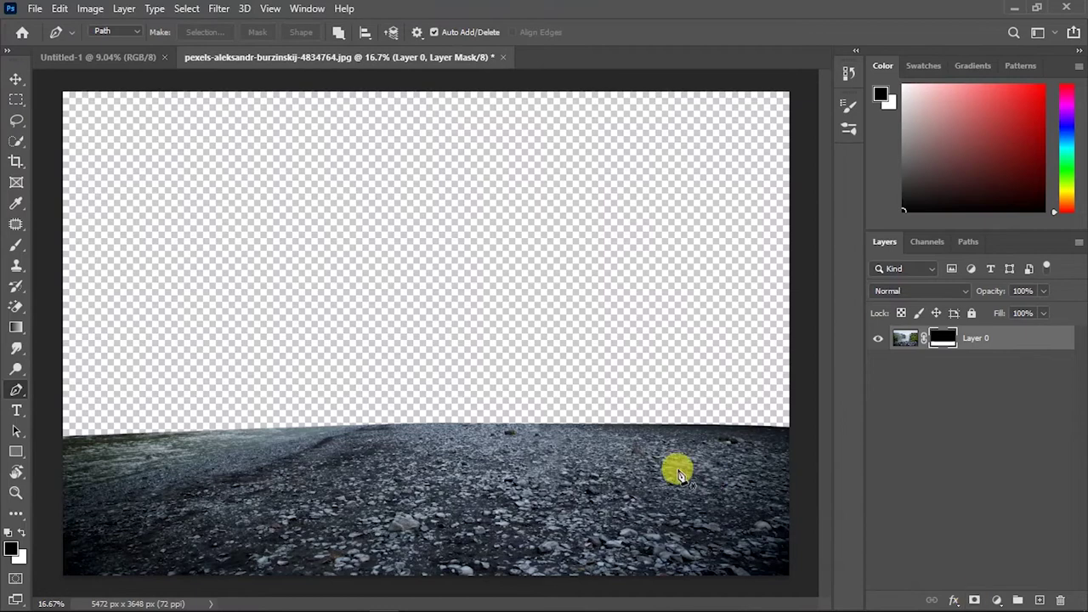
pyautogui.press('v')
pyautogui.moveTo(325, 449); pyautogui.dragTo(466, 497)
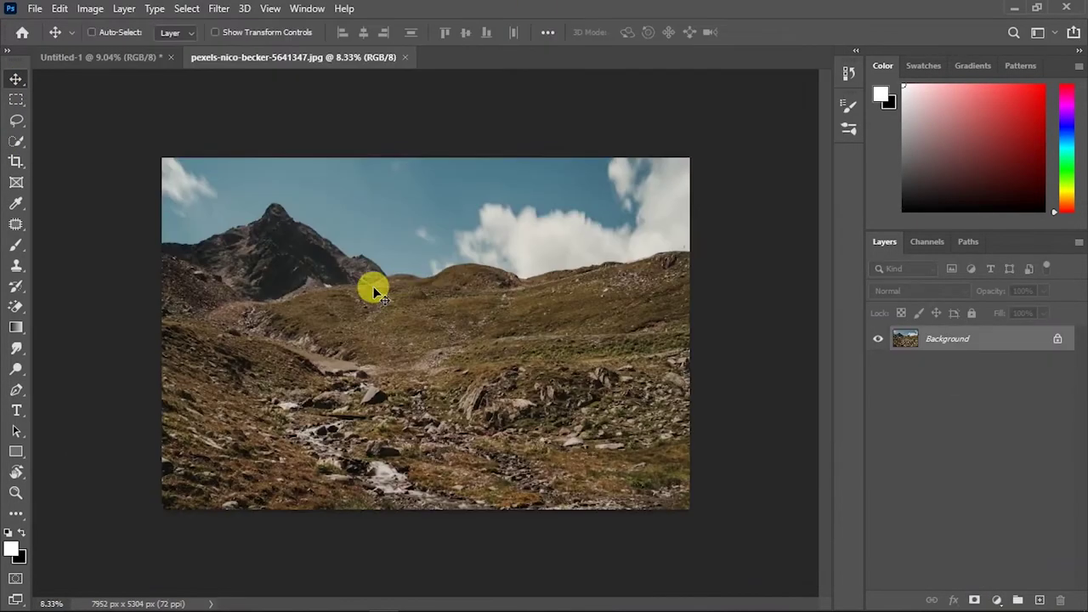
pyautogui.click(16, 389)
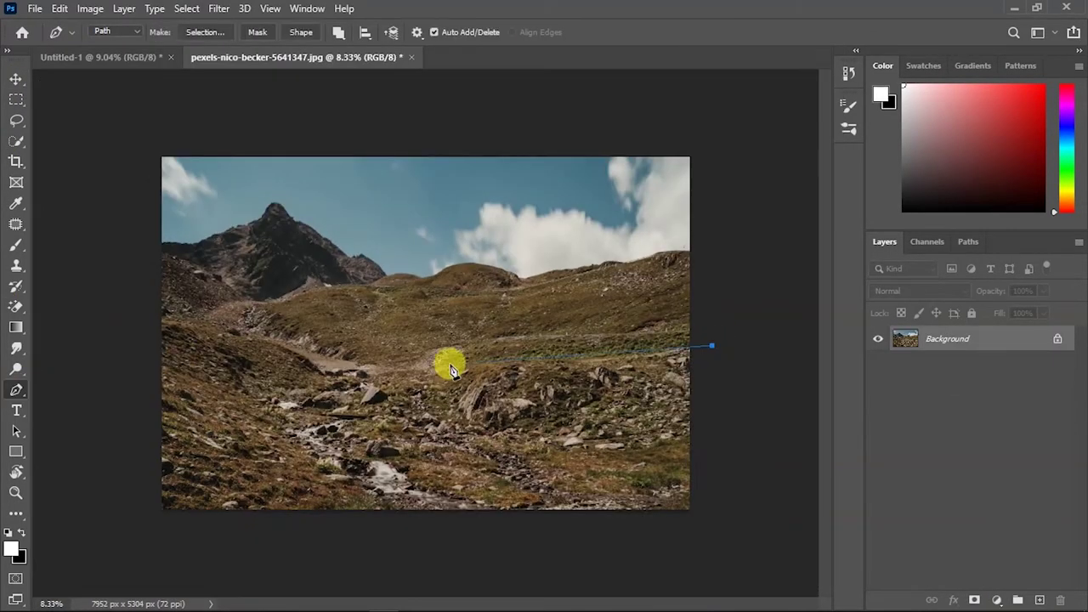
# - Mask the nico-becker hillside, move it into Untitled-1, and scale it to canvas width
pyautogui.click(973, 600)
pyautogui.click(15, 78)
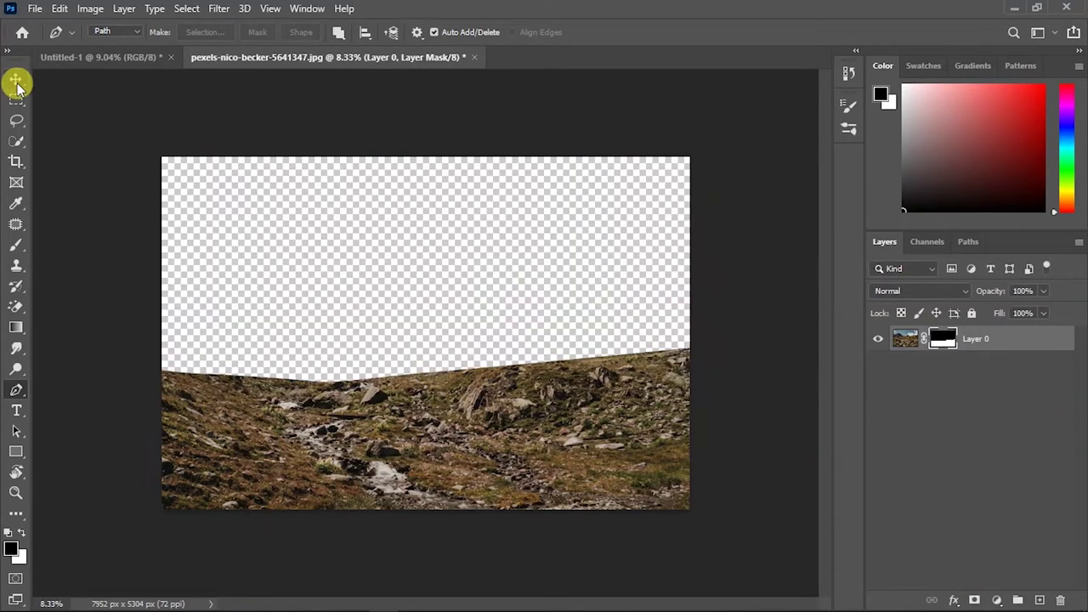
pyautogui.moveTo(425, 382); pyautogui.dragTo(396, 425)
pyautogui.hotkey('ctrl', 't')
pyautogui.moveTo(750, 493); pyautogui.dragTo(620, 479)
pyautogui.moveTo(476, 340)
pyautogui.mouseDown()
pyautogui.moveTo(531, 395)
pyautogui.moveTo(531, 425)
pyautogui.mouseUp()
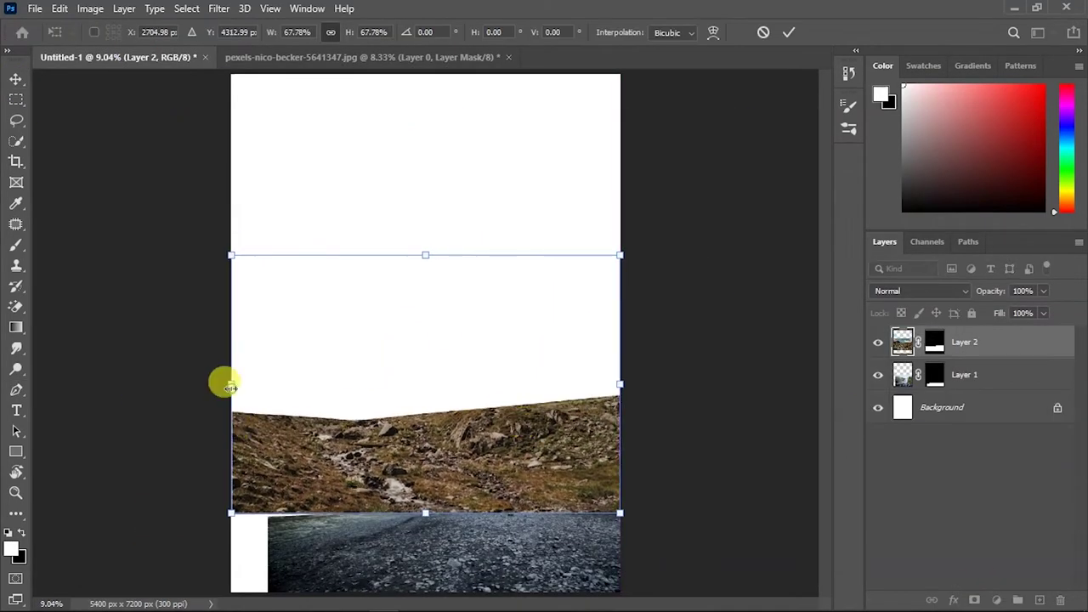
# - Squash the hillside's top edge downward, then stack the pebble ground above it
pyautogui.moveTo(553, 281)
pyautogui.mouseDown()
pyautogui.moveTo(621, 306)
pyautogui.moveTo(548, 463)
pyautogui.mouseUp()
pyautogui.hotkey('ctrl', 'z')
pyautogui.rightClick(419, 289)
pyautogui.click(485, 299)
pyautogui.moveTo(425, 250)
pyautogui.mouseDown()
pyautogui.moveTo(413, 281)
pyautogui.moveTo(424, 391)
pyautogui.mouseUp()
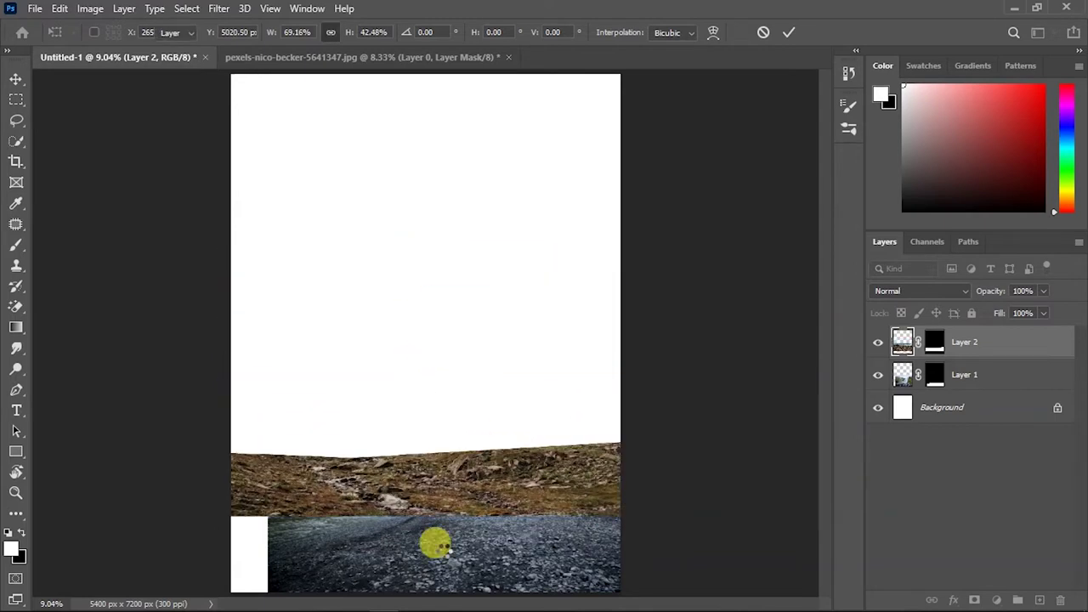
pyautogui.press('Return')
pyautogui.moveTo(923, 389); pyautogui.dragTo(935, 336)
pyautogui.hotkey('ctrl', 'o')
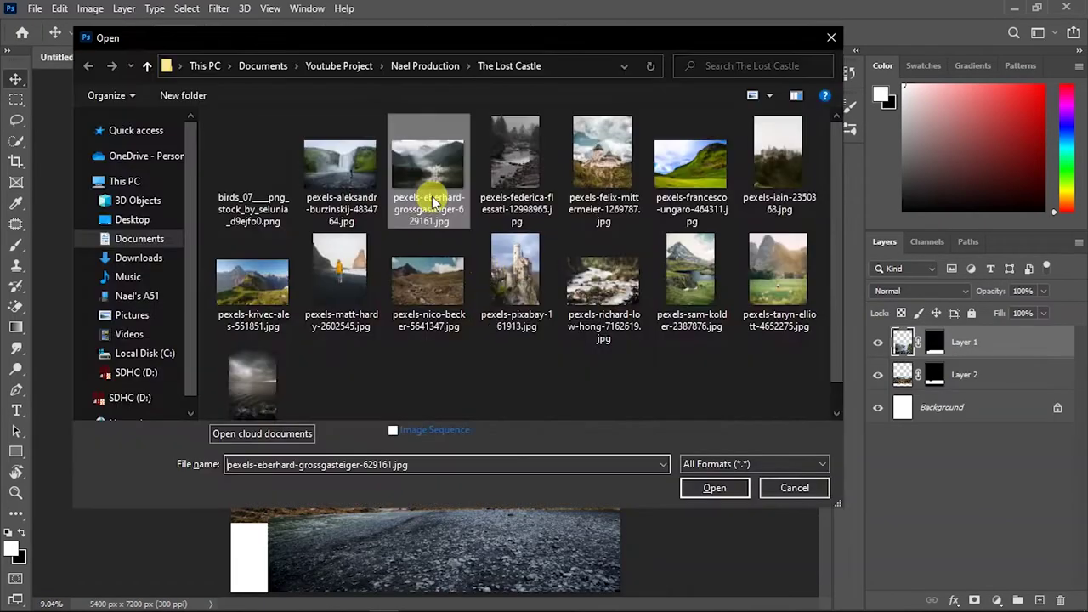
# - Open the mountain lake photo and mask it to a pen path around the lake
pyautogui.doubleClick(425, 182)
pyautogui.click(16, 390)
pyautogui.click(52, 453)
pyautogui.click(794, 575)
pyautogui.click(49, 578)
pyautogui.hotkey('ctrl', 'Return')
pyautogui.click(974, 600)
# - Move the lake into the composite and stretch the strip upward
pyautogui.press('v')
pyautogui.moveTo(425, 527)
pyautogui.mouseDown()
pyautogui.moveTo(198, 72)
pyautogui.moveTo(442, 428)
pyautogui.mouseUp()
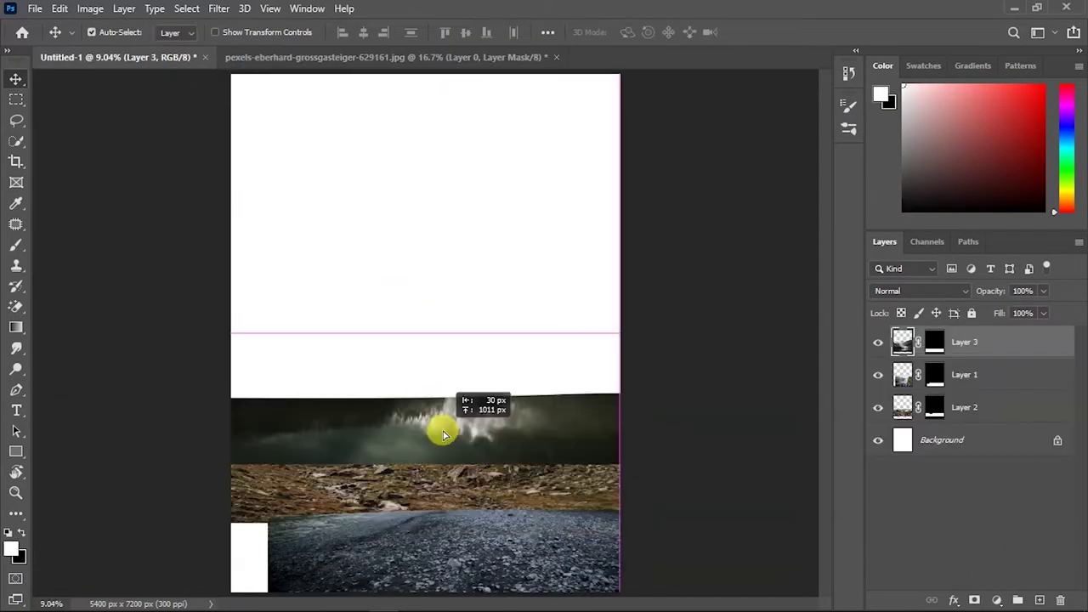
pyautogui.hotkey('ctrl', 't')
pyautogui.moveTo(420, 199); pyautogui.dragTo(439, 127)
pyautogui.press('Return')
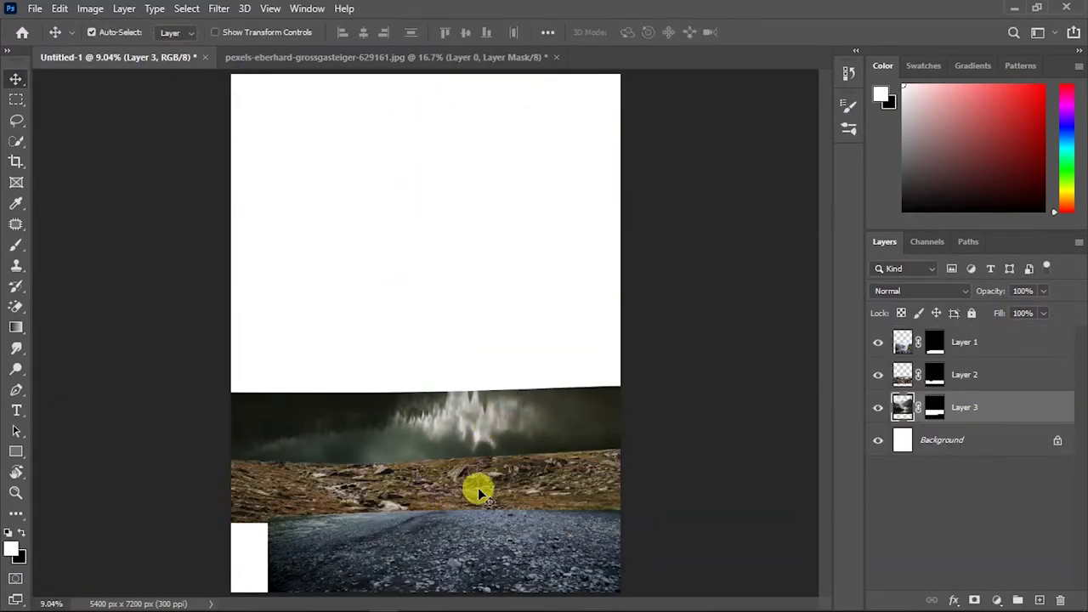
# - Add a Color Balance adjustment layer to cool the ground tones
pyautogui.click(997, 600)
pyautogui.click(1003, 467)
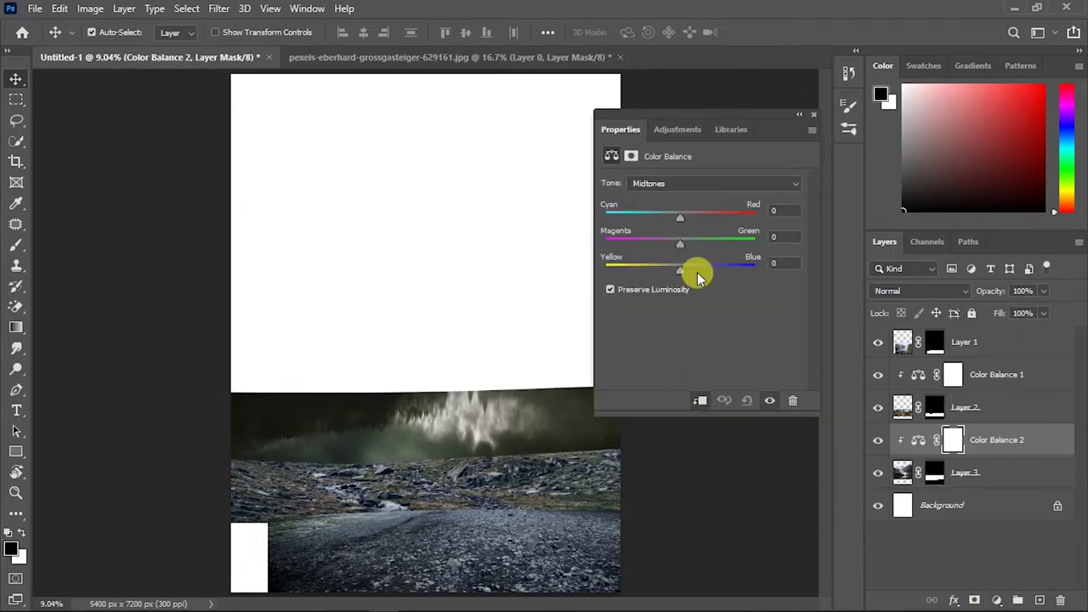
pyautogui.click(812, 117)
pyautogui.hotkey('ctrl', 'o')
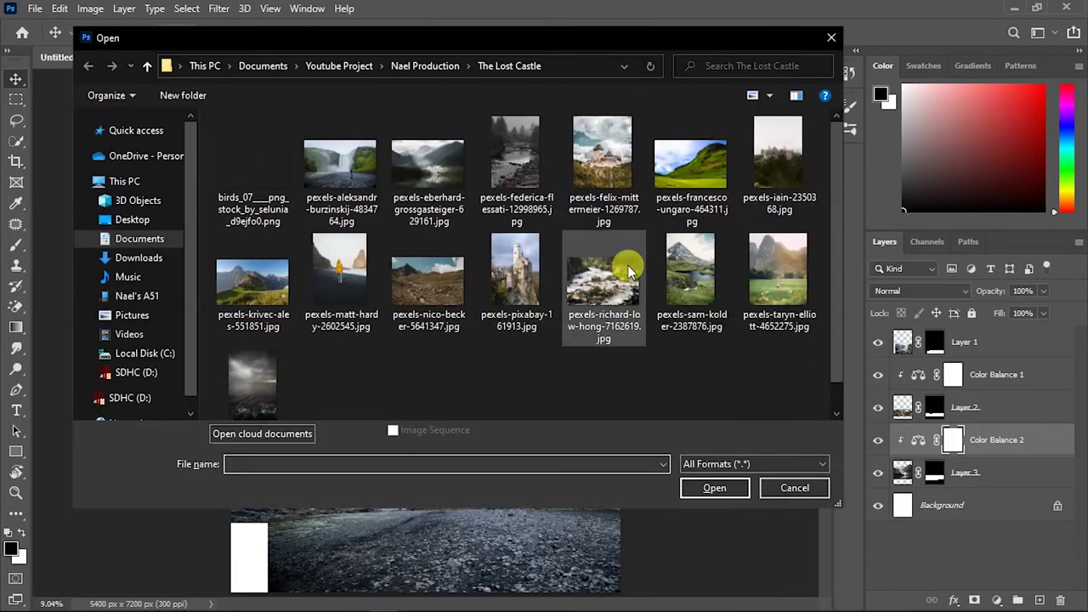
# - Open the rushing river photo, mask it to the river rocks, and move it into the composite
pyautogui.doubleClick(547, 238)
pyautogui.press('p')
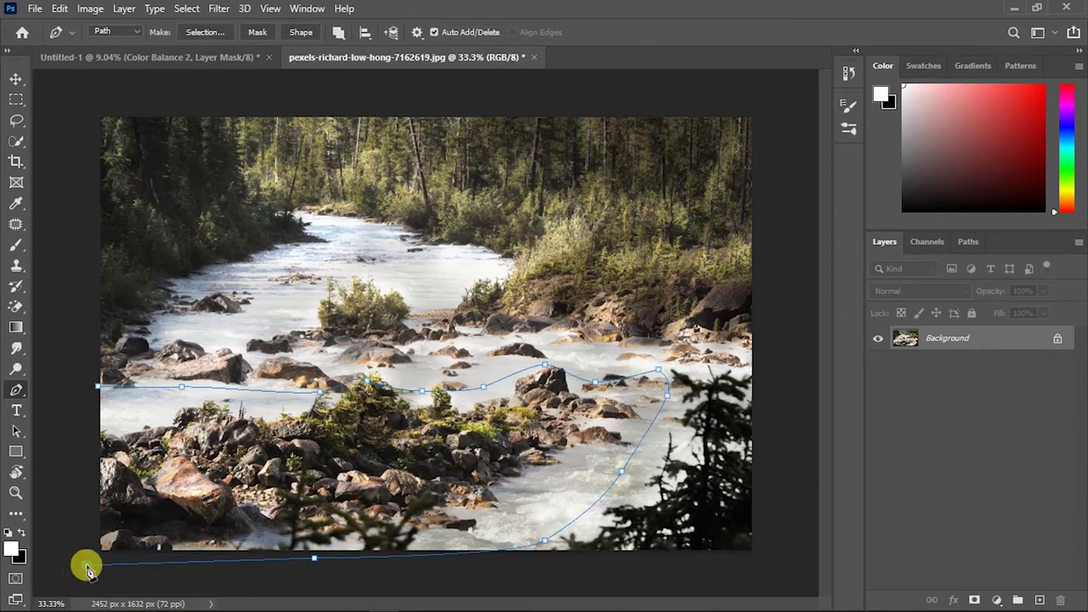
pyautogui.click(99, 387)
pyautogui.hotkey('ctrl', 'Return')
pyautogui.click(974, 600)
pyautogui.press('v')
pyautogui.moveTo(425, 340)
pyautogui.mouseDown()
pyautogui.moveTo(141, 54)
pyautogui.moveTo(251, 561)
pyautogui.mouseUp()
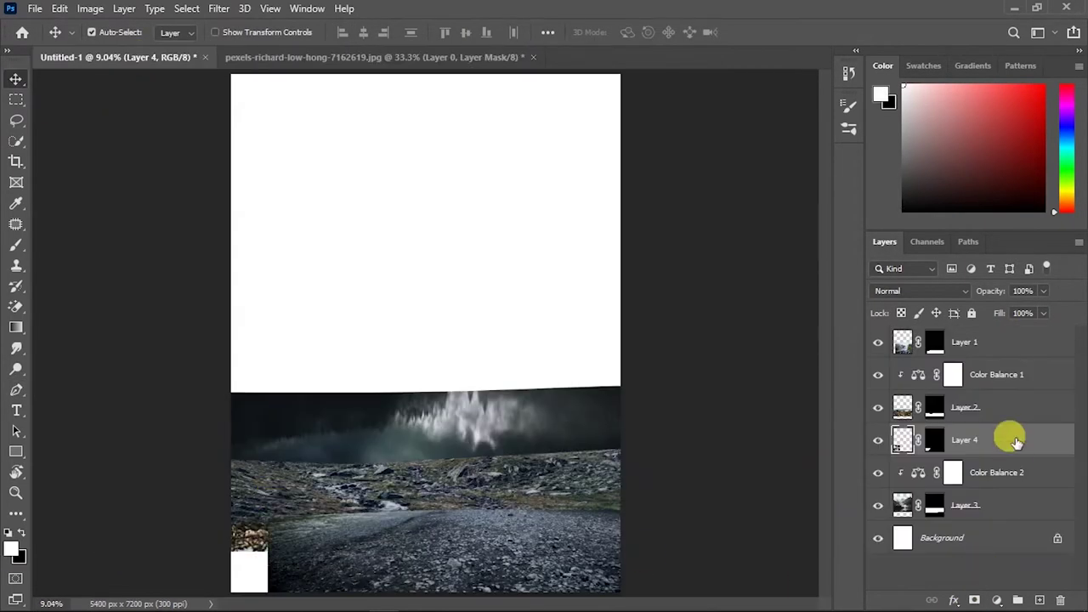
# - Put the river layer at the top of the stack and shrink it into the lower-left corner
pyautogui.moveTo(1009, 331); pyautogui.dragTo(1009, 333)
pyautogui.hotkey('ctrl', 't')
pyautogui.moveTo(294, 382)
pyautogui.mouseDown()
pyautogui.moveTo(328, 425)
pyautogui.moveTo(304, 557)
pyautogui.mouseUp()
pyautogui.press('Return')
pyautogui.keyDown('ctrl'); pyautogui.click(451, 576); pyautogui.keyUp('ctrl')
pyautogui.hotkey('ctrl', 't')
pyautogui.rightClick(442, 551)
pyautogui.press('Escape')
# - Close the river photo without saving and open the stormy sea photo
pyautogui.press('Return')
pyautogui.click(498, 425)
pyautogui.hotkey('ctrl', 'Tab')
pyautogui.hotkey('ctrl', 'w')
pyautogui.click(564, 241)
pyautogui.hotkey('ctrl', 'o')
pyautogui.doubleClick(266, 377)
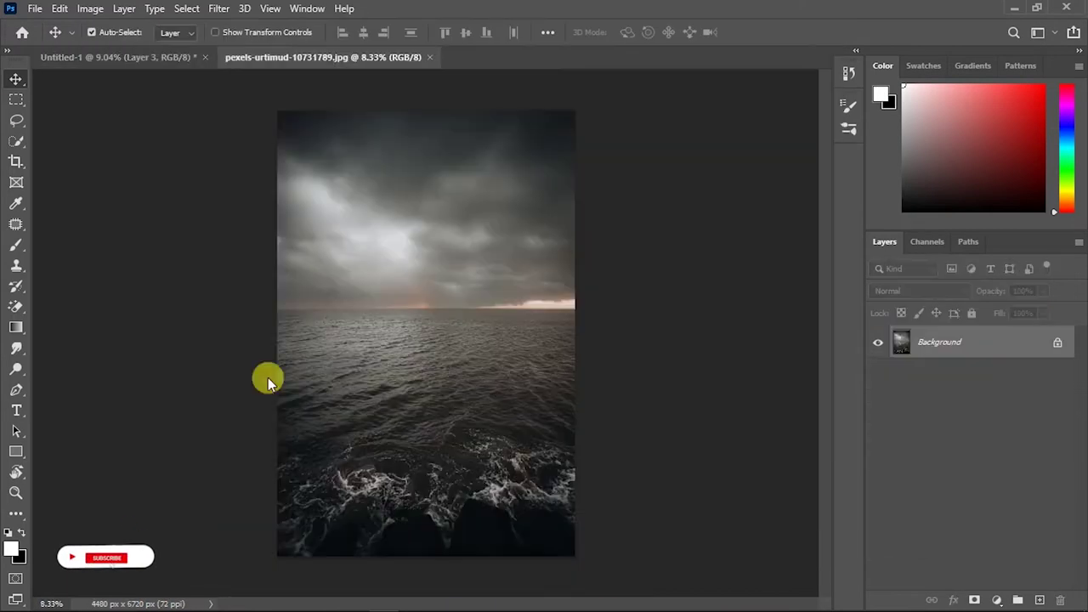
# - Marquee the sky, move it into the composite, and stretch it across the canvas top
pyautogui.press('m')
pyautogui.moveTo(274, 107); pyautogui.dragTo(607, 289)
pyautogui.moveTo(335, 377); pyautogui.dragTo(408, 228)
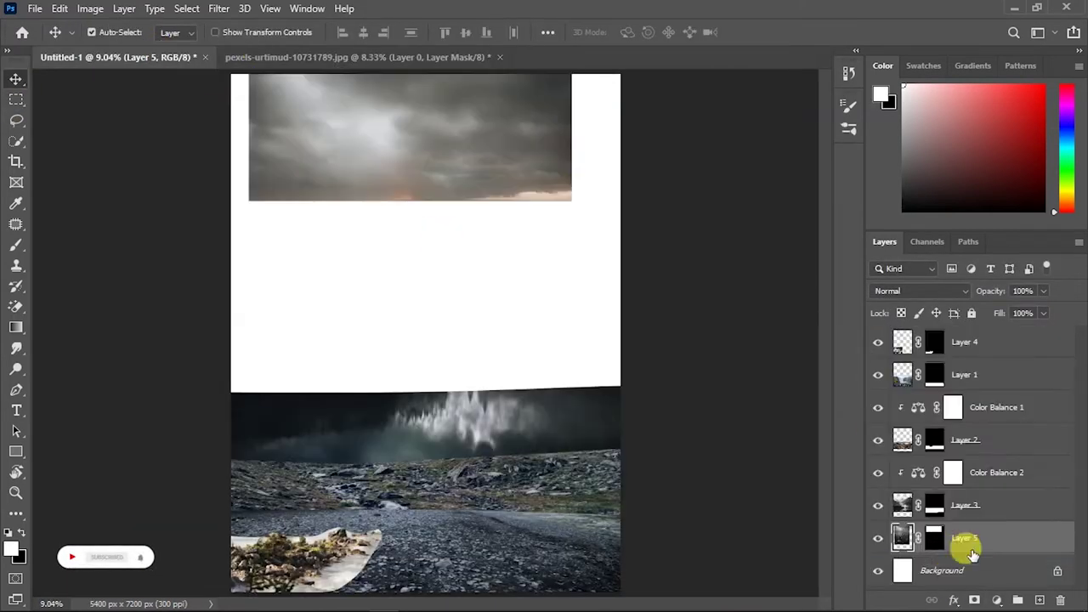
pyautogui.hotkey('ctrl', 't')
pyautogui.moveTo(409, 470)
pyautogui.mouseDown()
pyautogui.moveTo(585, 364)
pyautogui.moveTo(590, 401)
pyautogui.mouseUp()
pyautogui.press('Return')
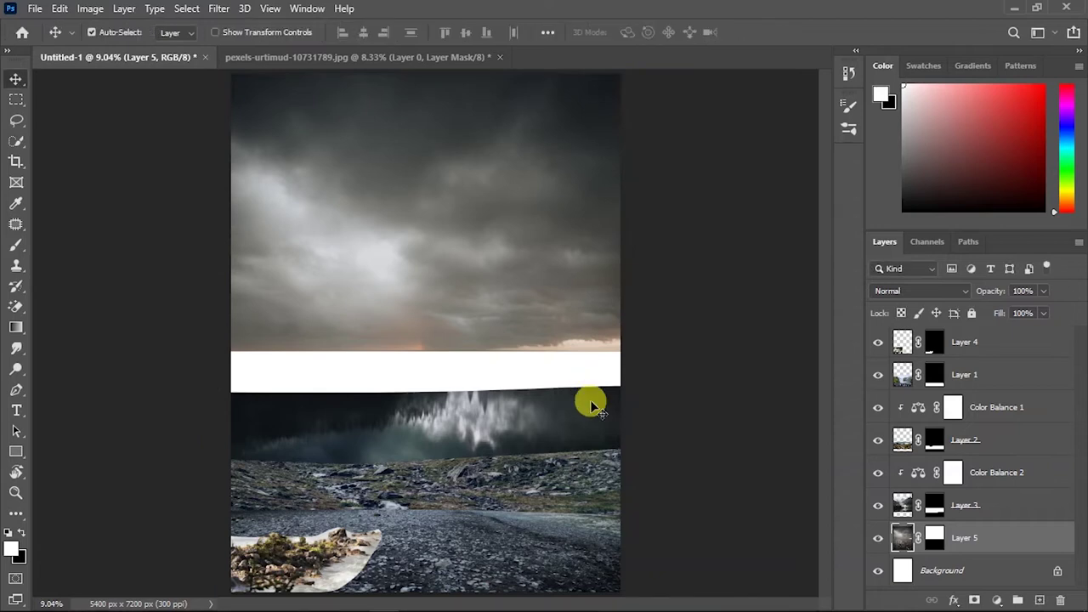
# - Close the sea photo unsaved and stretch the lake strip up toward the sky
pyautogui.click(499, 57)
pyautogui.click(535, 243)
pyautogui.hotkey('ctrl', 't')
pyautogui.moveTo(437, 418); pyautogui.dragTo(437, 226)
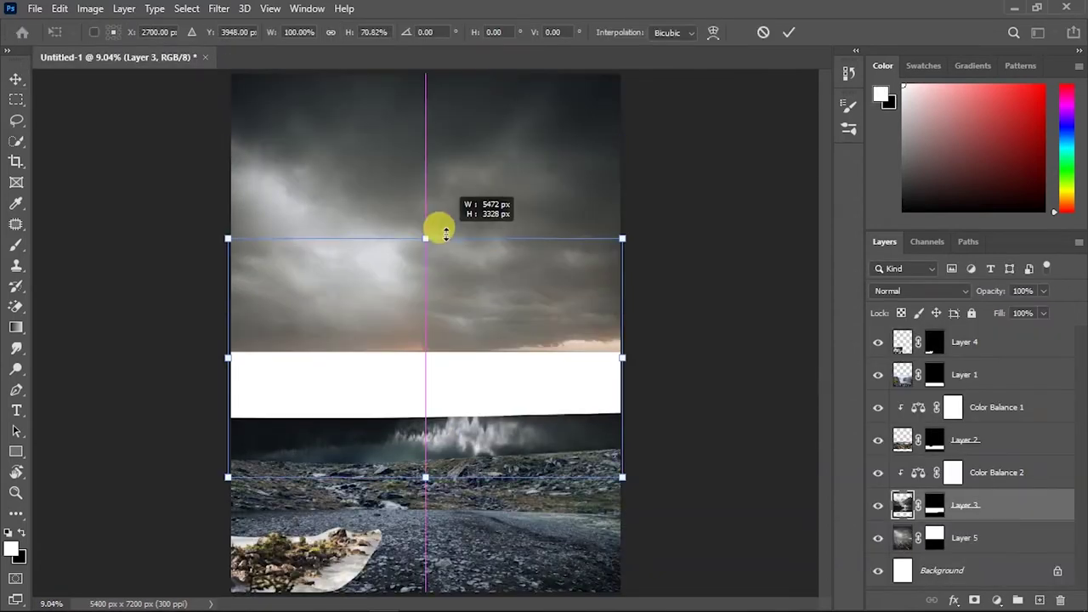
pyautogui.press('Return')
pyautogui.click(437, 437)
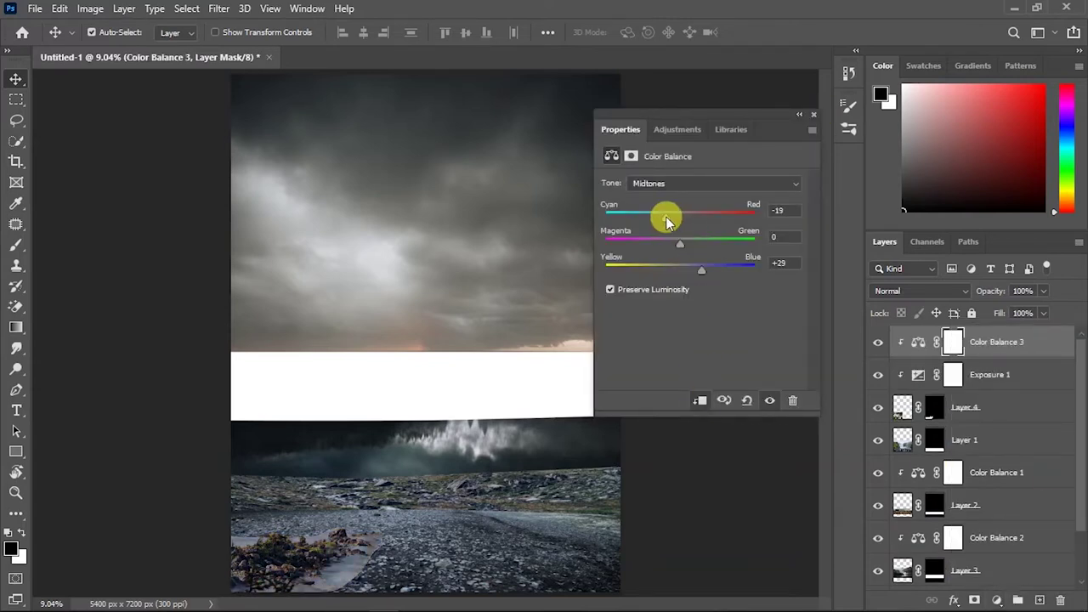
# - Paint black on Layer 4's mask with a soft brush to hide the river water over the ground
pyautogui.press('b')
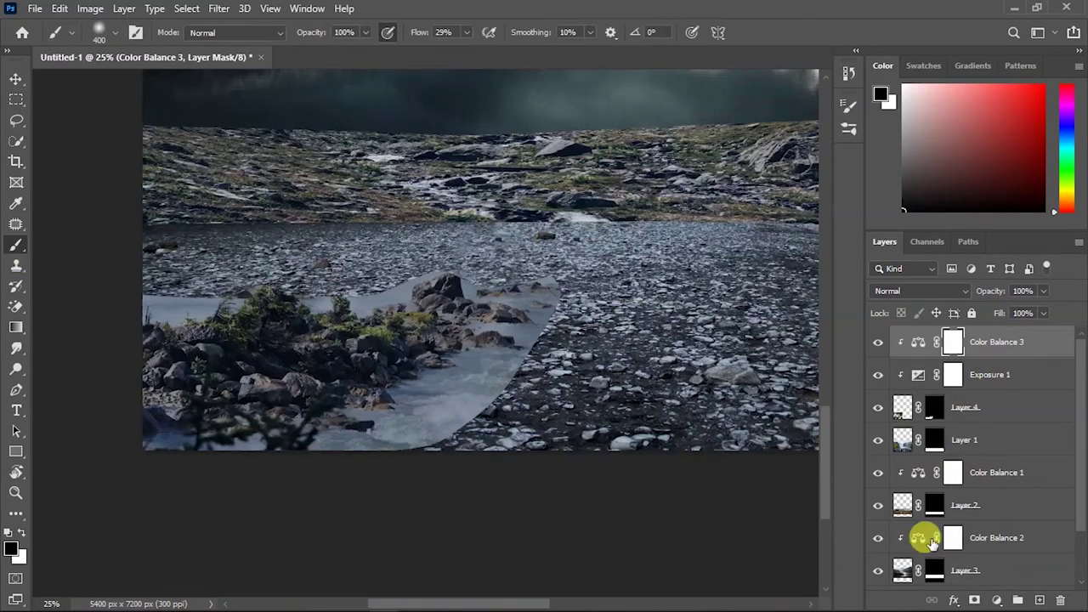
pyautogui.click(933, 345)
pyautogui.moveTo(436, 447)
pyautogui.mouseDown()
pyautogui.moveTo(448, 394)
pyautogui.moveTo(561, 365)
pyautogui.mouseUp()
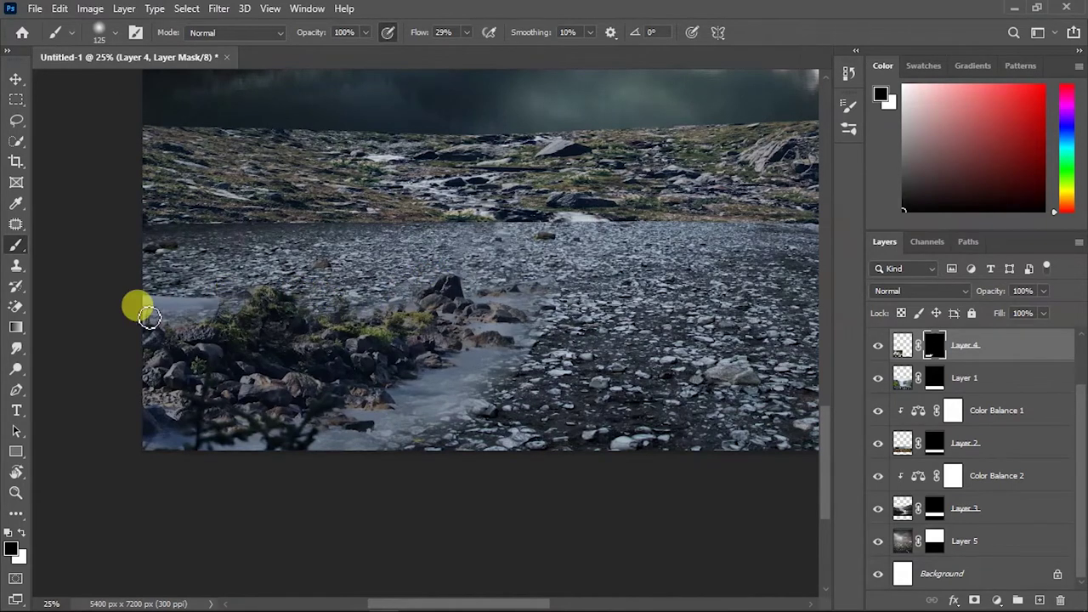
pyautogui.hotkey('ctrl', '0')
pyautogui.press('o')
pyautogui.hotkey('ctrl', 'o')
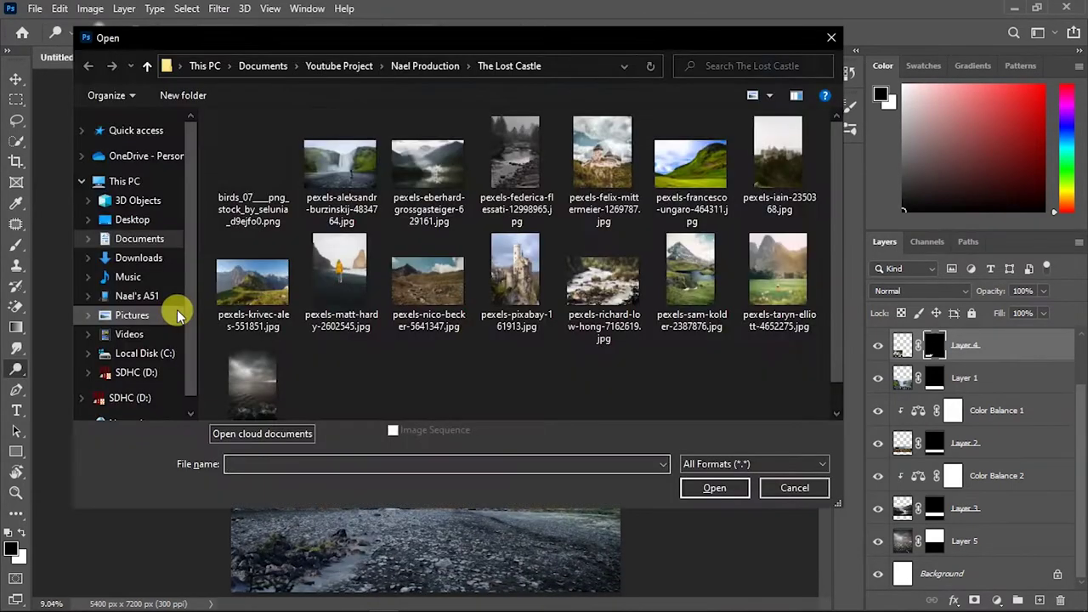
# - Bring the green hillside into the composite, resized and raised against the right edge
pyautogui.doubleClick(704, 163)
pyautogui.click(16, 389)
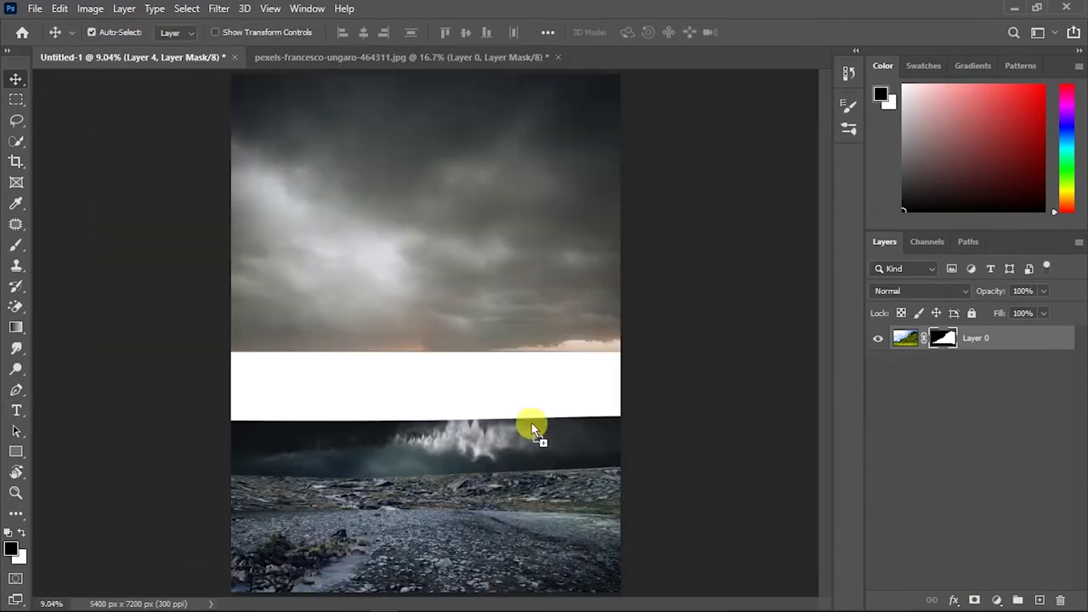
pyautogui.moveTo(1005, 340); pyautogui.dragTo(998, 338)
pyautogui.hotkey('ctrl', 't')
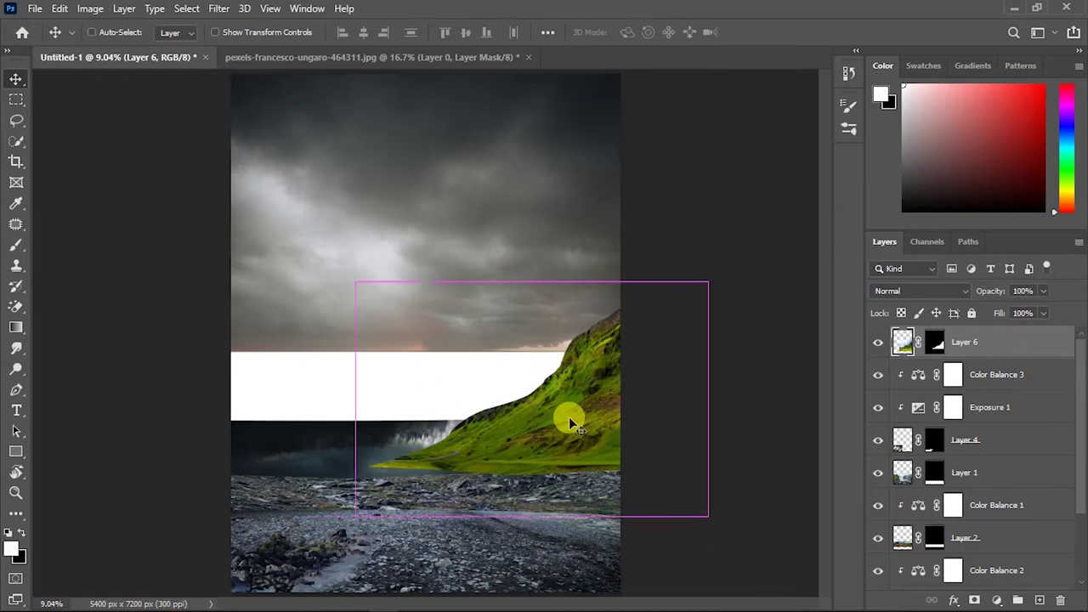
pyautogui.moveTo(552, 408); pyautogui.dragTo(561, 428)
pyautogui.press('Return')
pyautogui.moveTo(637, 311); pyautogui.dragTo(568, 360)
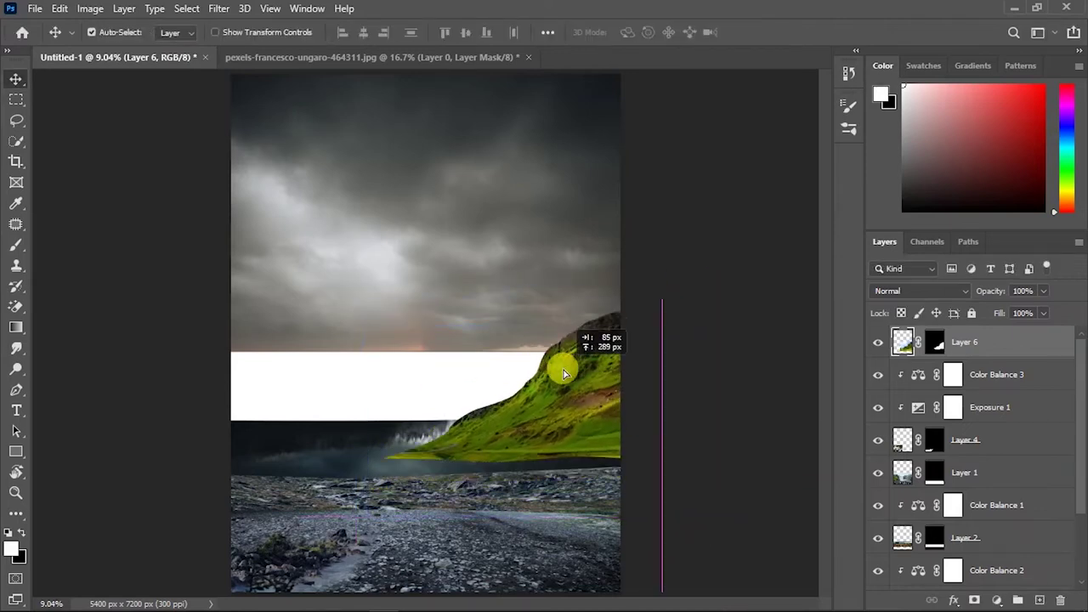
# - Add a clipped Exposure adjustment darkening the hill to -1.22
pyautogui.click(997, 600)
pyautogui.click(1012, 400)
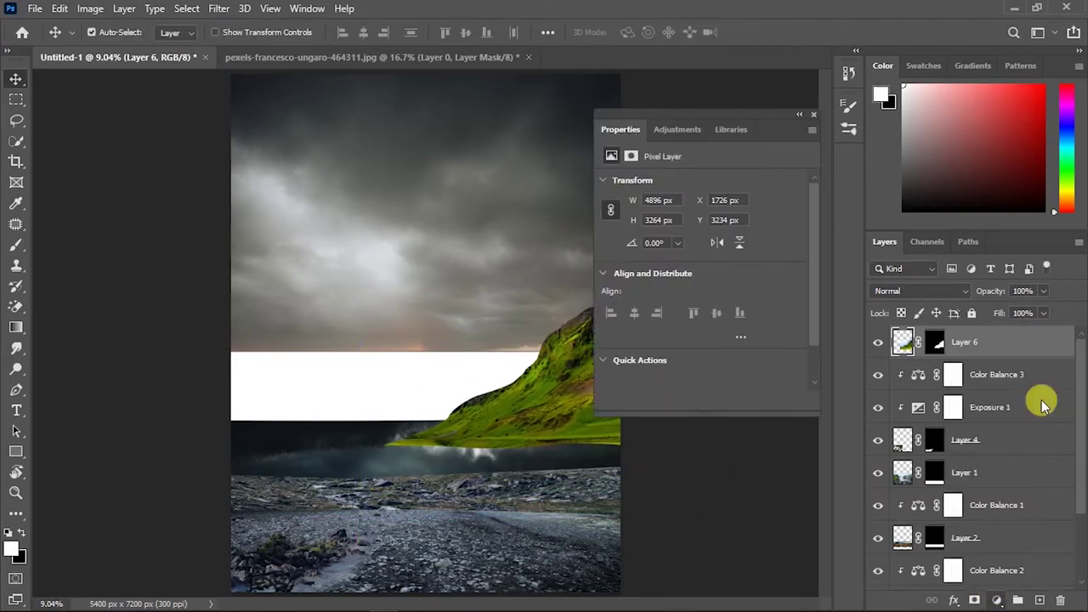
pyautogui.click(700, 400)
pyautogui.moveTo(701, 220); pyautogui.dragTo(683, 226)
# - Add a clipped Color Balance shifting the hill's midtones +21 toward blue
pyautogui.click(931, 434)
pyautogui.click(997, 601)
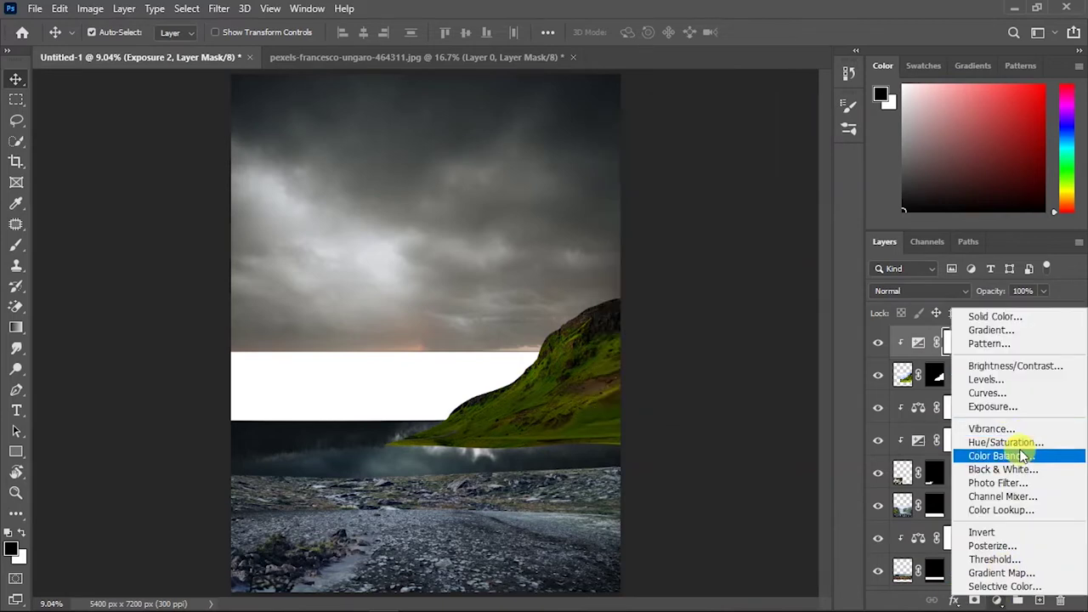
pyautogui.click(1020, 452)
pyautogui.click(699, 400)
pyautogui.moveTo(680, 265); pyautogui.dragTo(697, 272)
pyautogui.click(799, 114)
# - Add a clipped Hue/Saturation lowering the hill's saturation to -52
pyautogui.click(997, 600)
pyautogui.click(1020, 436)
pyautogui.click(700, 400)
pyautogui.moveTo(700, 273); pyautogui.dragTo(651, 268)
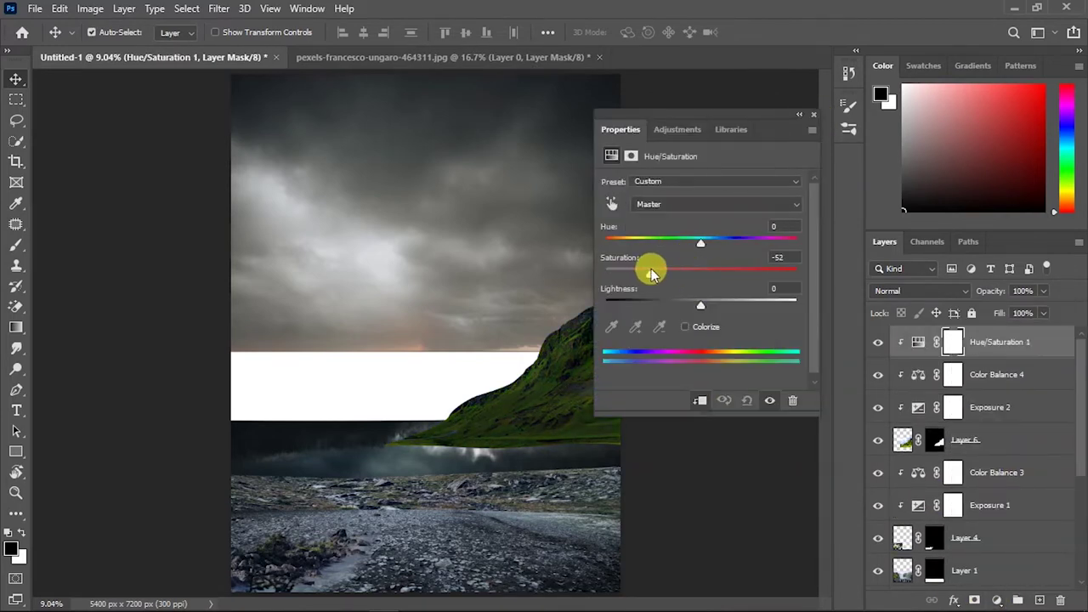
pyautogui.click(813, 113)
# - Open the misty river photo and start a pen path across the river
pyautogui.hotkey('ctrl', 'o')
pyautogui.doubleClick(515, 153)
pyautogui.press('p')
pyautogui.click(250, 385)
pyautogui.click(354, 388)
pyautogui.click(476, 397)
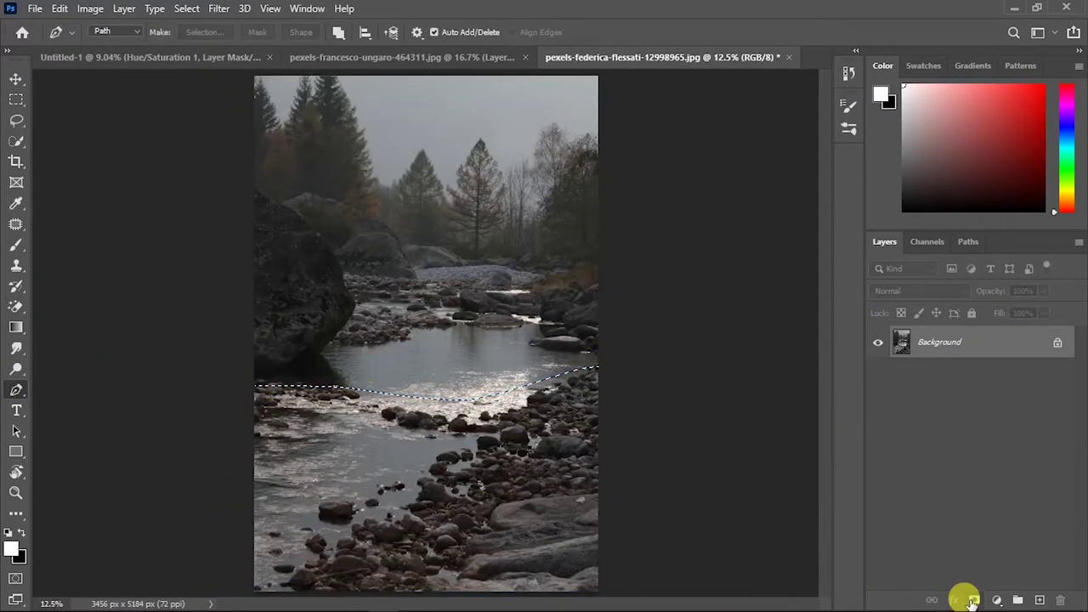
# - Scale Layer 7's river rocks to about 64% and move them to the lower right
pyautogui.press('v')
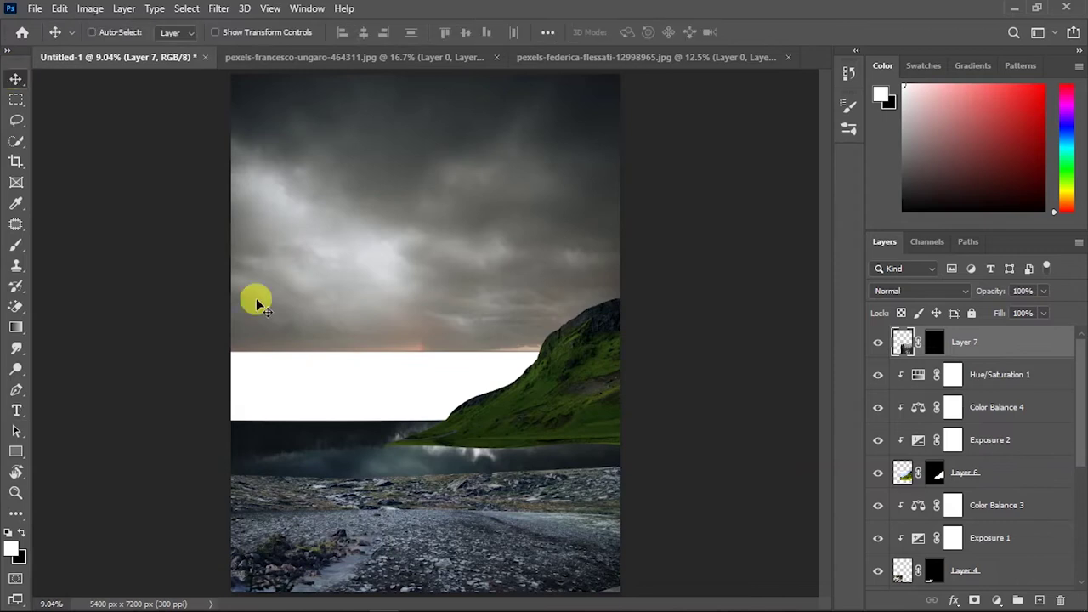
pyautogui.hotkey('ctrl', 't')
pyautogui.moveTo(495, 237); pyautogui.dragTo(504, 367)
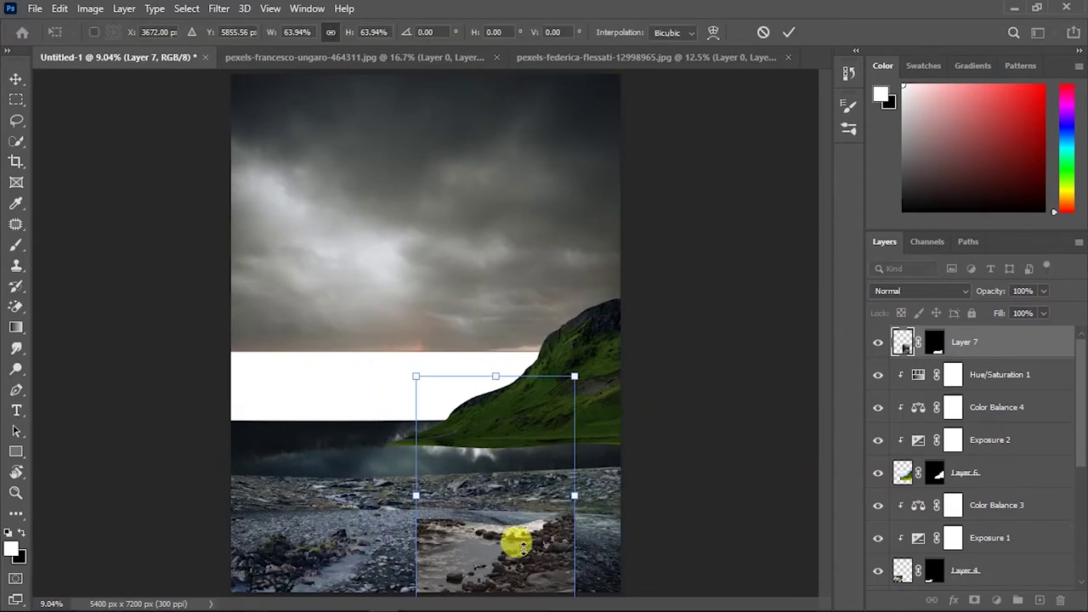
pyautogui.moveTo(517, 544); pyautogui.dragTo(547, 553)
pyautogui.press('Return')
# - Add a black layer mask and paint white with a soft brush to blend the rocks in
pyautogui.hotkey('ctrl', '+')
pyautogui.hotkey('ctrl', '+')
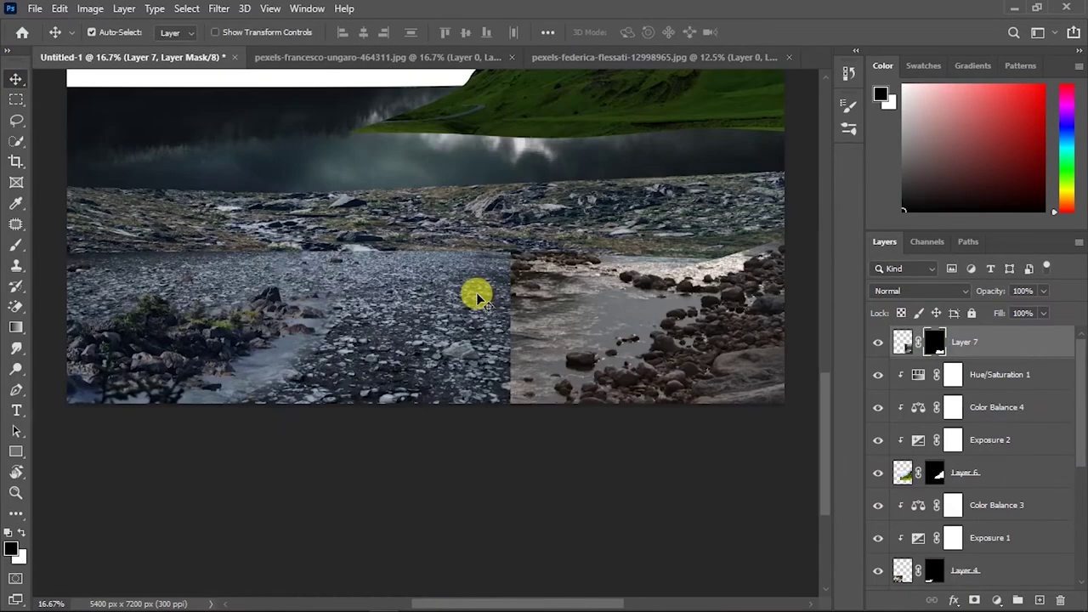
pyautogui.press('b')
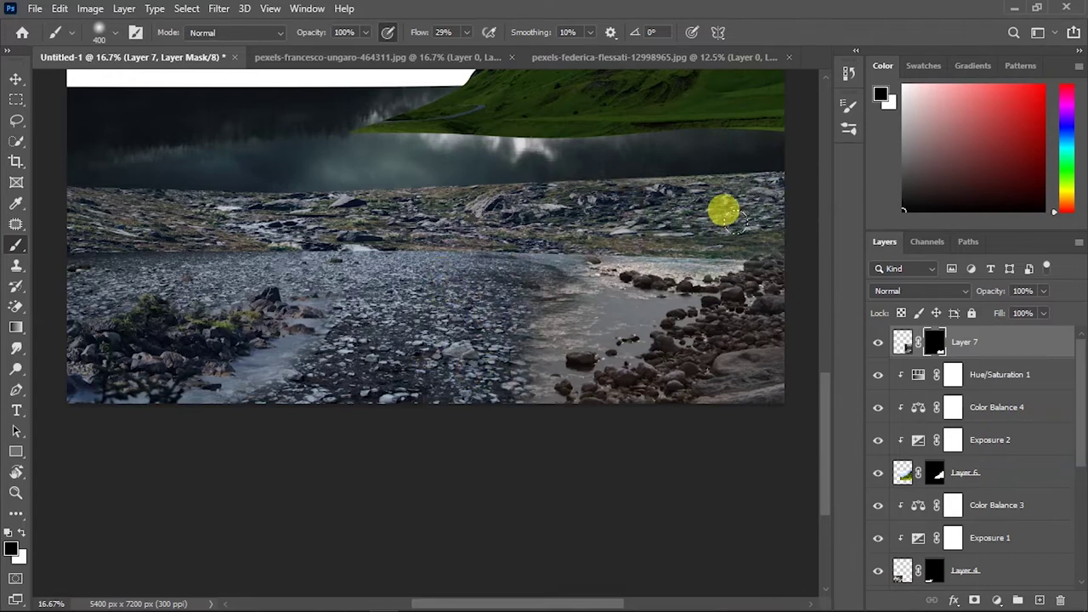
pyautogui.hotkey('ctrl', '-')
pyautogui.press('v')
pyautogui.click(996, 601)
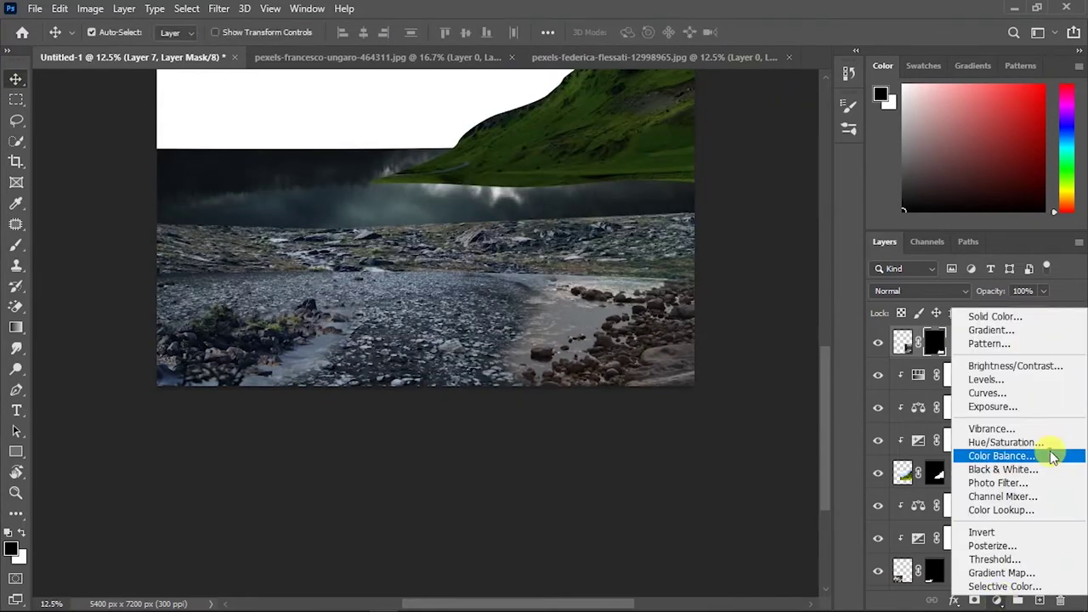
# - Clip Color Balance (Cyan-Red -12) and Exposure (-0.83) to the river rocks
pyautogui.click(1049, 451)
pyautogui.moveTo(697, 215); pyautogui.dragTo(665, 224)
pyautogui.click(814, 114)
pyautogui.click(700, 400)
pyautogui.click(814, 114)
# - Review Exposure 1's settings and close the used source photos without saving
pyautogui.hotkey('ctrl', '-')
pyautogui.scroll(-2, 978, 468)
pyautogui.doubleClick(918, 540)
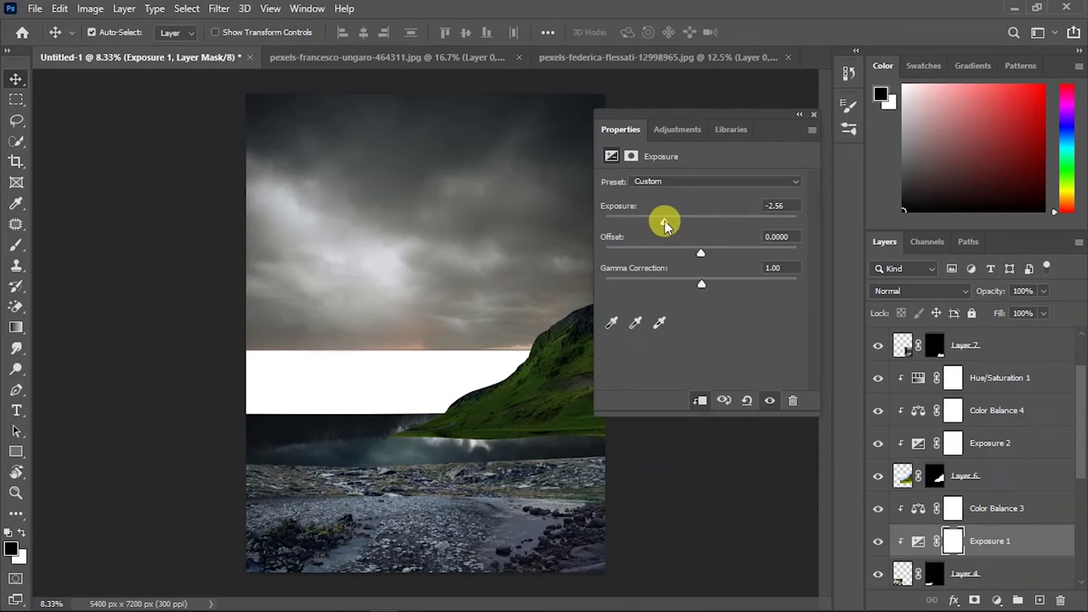
pyautogui.click(814, 114)
pyautogui.click(513, 57)
pyautogui.click(577, 57)
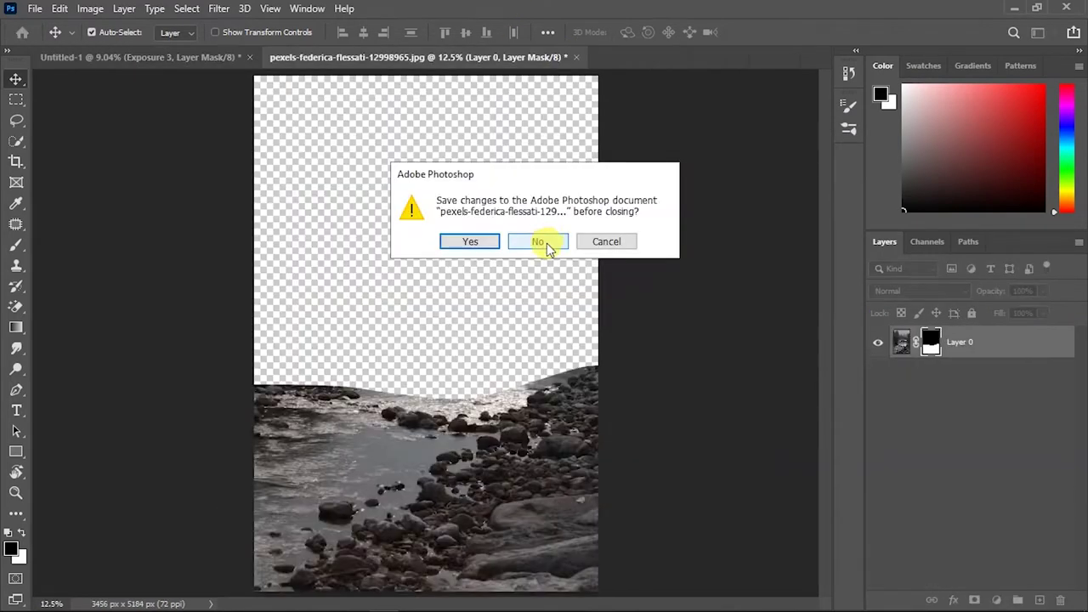
pyautogui.click(538, 241)
# - Trace the misty mountain ridge with Pen path points from the left edge to the summit
pyautogui.click(16, 389)
pyautogui.click(62, 352)
pyautogui.click(185, 363)
pyautogui.click(222, 364)
pyautogui.click(260, 367)
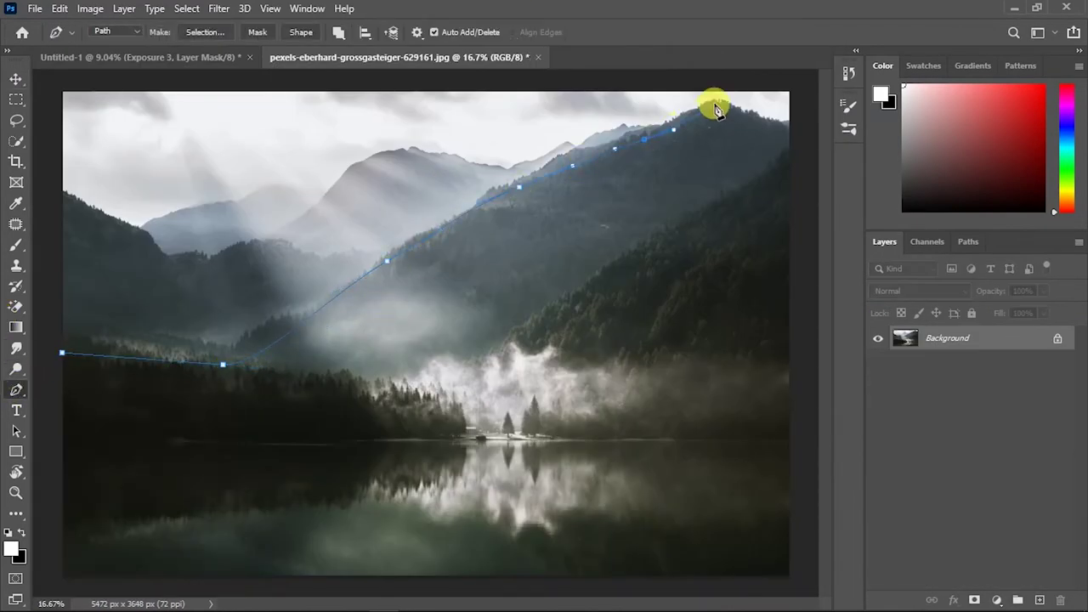
# - Turn the closed mountain path into a selection and mask the mountain to it
pyautogui.click(808, 439)
pyautogui.click(46, 440)
pyautogui.click(61, 352)
pyautogui.hotkey('ctrl', 'Return')
# - Drag the masked mountain into Untitled-1 and enlarge it upward with Free Transform
pyautogui.click(974, 600)
pyautogui.moveTo(311, 218)
pyautogui.mouseDown()
pyautogui.moveTo(510, 339)
pyautogui.moveTo(479, 377)
pyautogui.mouseUp()
pyautogui.hotkey('ctrl', 't')
pyautogui.moveTo(428, 195); pyautogui.dragTo(427, 102)
pyautogui.press('Return')
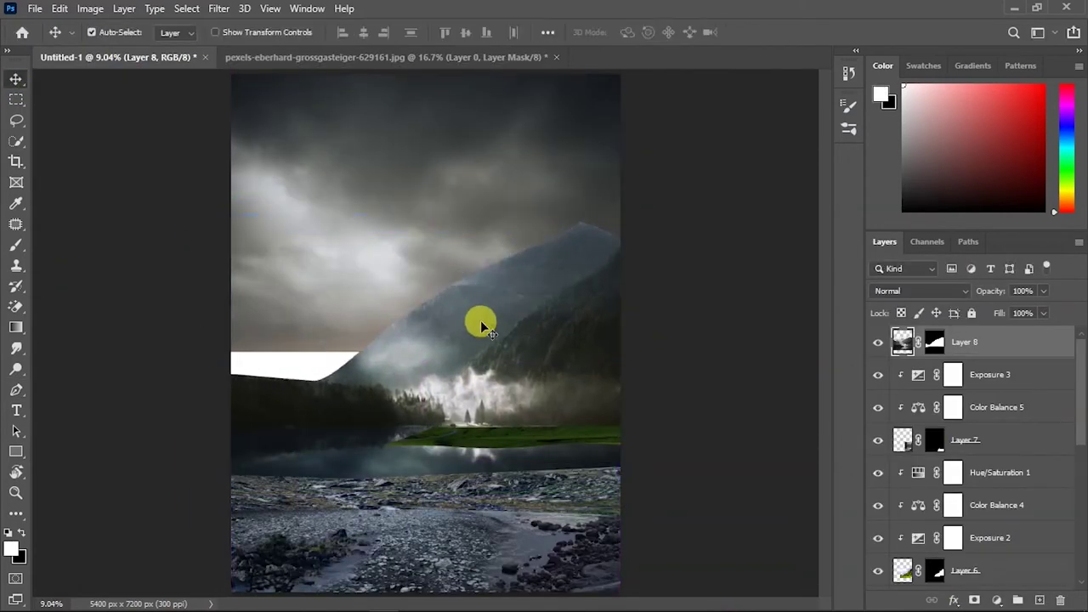
# - Move Layer 8 to the bottom of the stack, behind the green hill
pyautogui.hotkey('ctrl', '0')
pyautogui.moveTo(1023, 349); pyautogui.dragTo(965, 587)
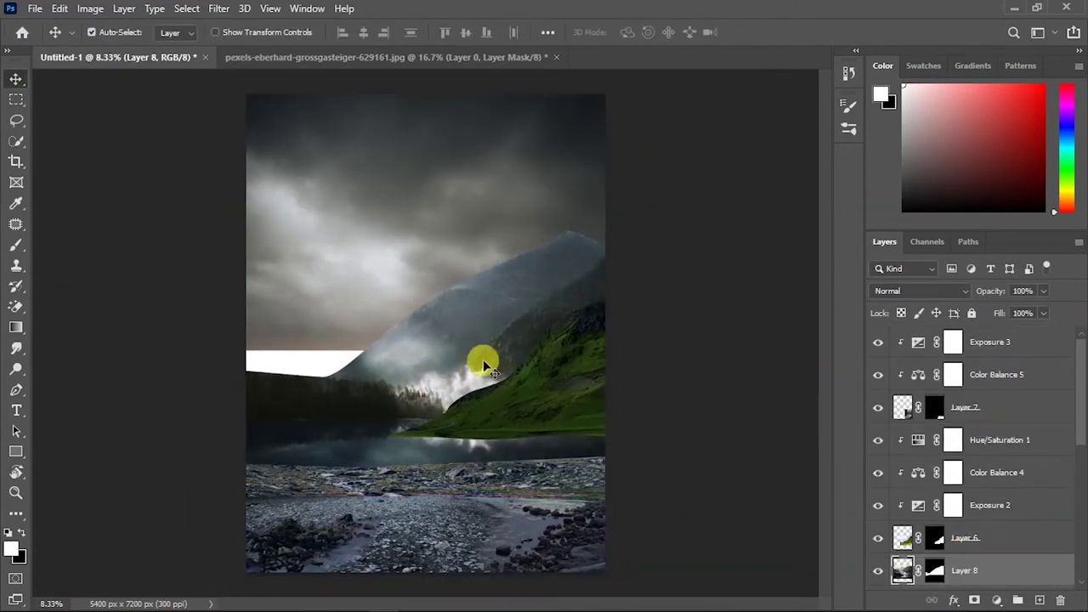
pyautogui.moveTo(481, 360); pyautogui.dragTo(527, 297)
pyautogui.scroll(3, 527, 300)
pyautogui.hscroll(3, 527, 299)
pyautogui.press('b')
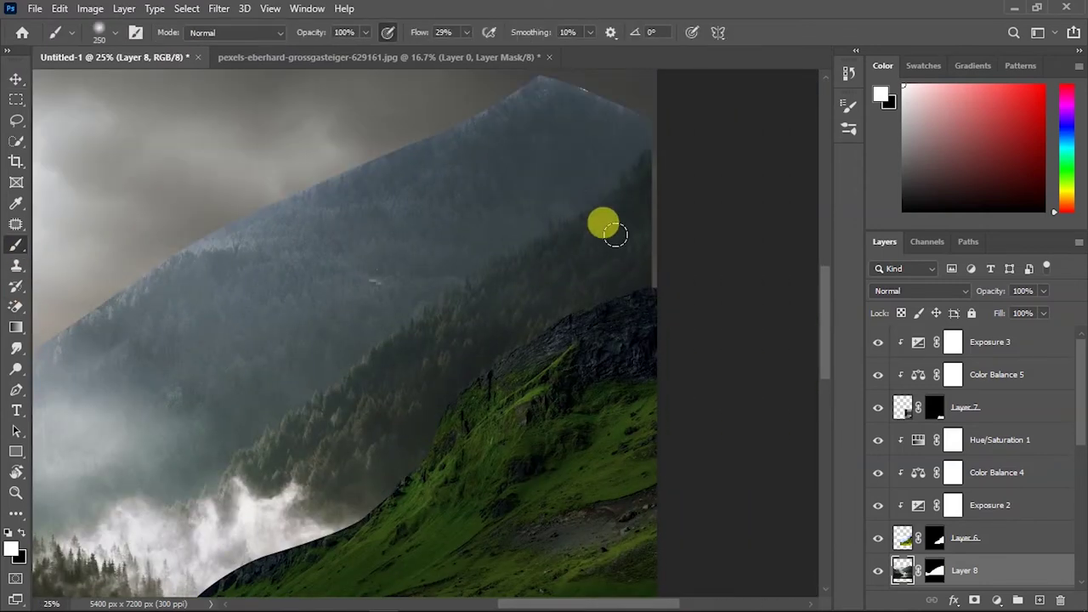
# - Undo the stray stroke and paint Layer 8's mask black to blend the forest edge
pyautogui.hotkey('ctrl', 'z')
pyautogui.hotkey('ctrl', '\\')
pyautogui.press('x')
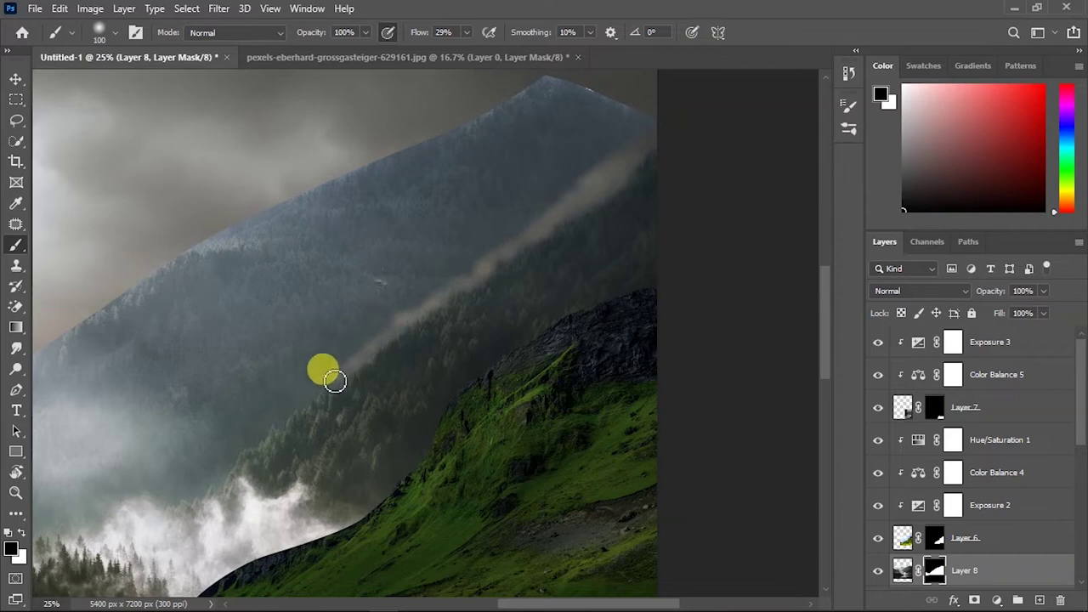
pyautogui.scroll(-3, 235, 442)
pyautogui.scroll(2, 96, 416)
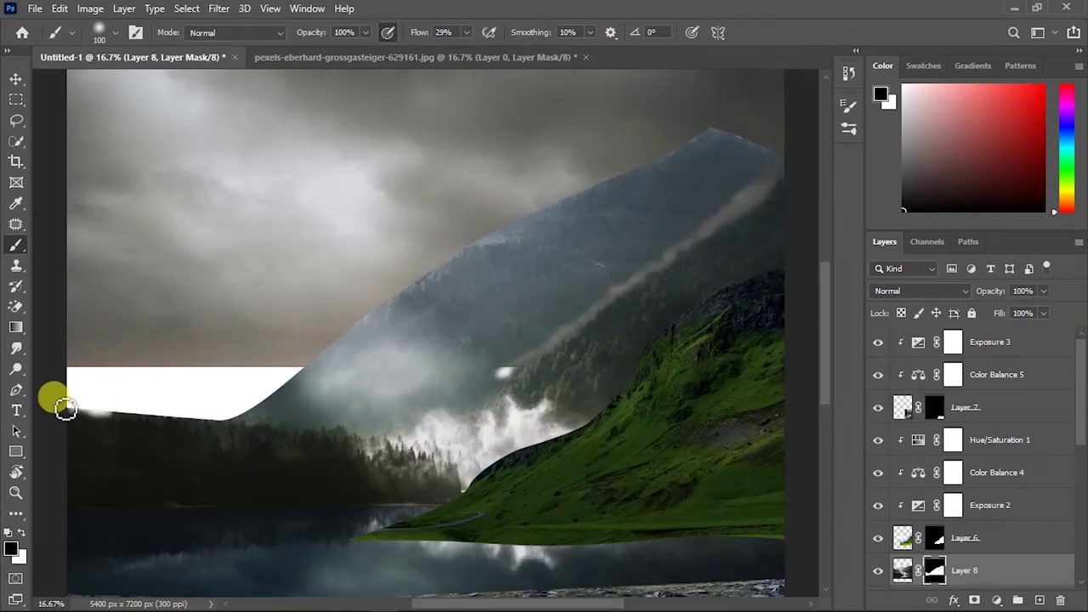
pyautogui.scroll(2, 65, 408)
pyautogui.scroll(1, 119, 412)
pyautogui.moveTo(268, 225)
pyautogui.mouseDown()
pyautogui.moveTo(595, 250)
pyautogui.moveTo(328, 238)
pyautogui.mouseUp()
# - Mask away the mountain's left edge, peak and upper ridge, and fade the forest top
pyautogui.scroll(-4, 276, 231)
pyautogui.hscroll(5, 276, 231)
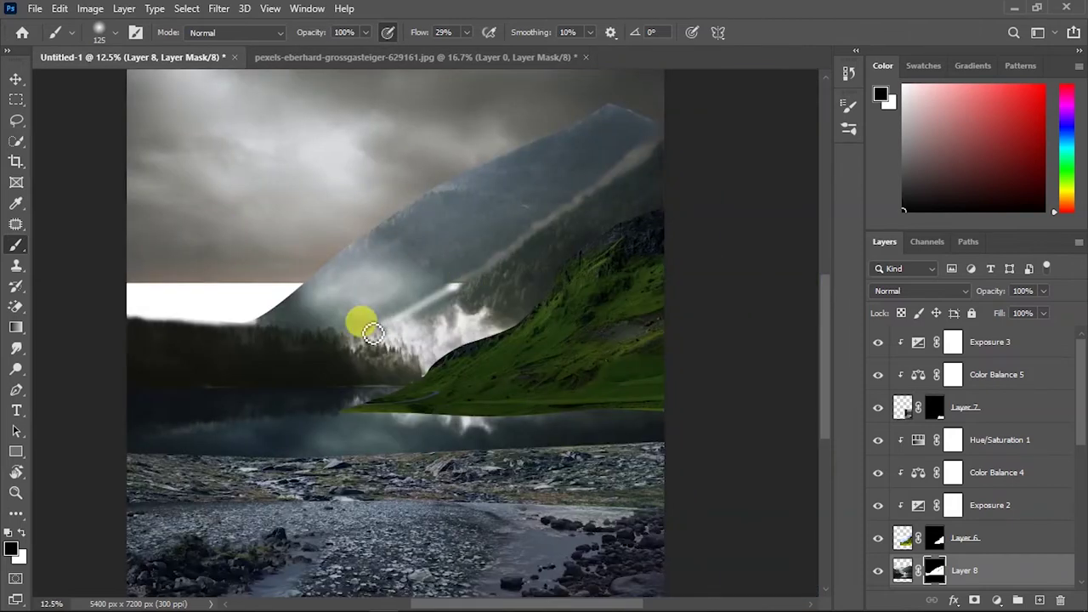
pyautogui.moveTo(370, 329)
pyautogui.mouseDown()
pyautogui.moveTo(340, 311)
pyautogui.moveTo(407, 289)
pyautogui.moveTo(351, 272)
pyautogui.moveTo(414, 264)
pyautogui.mouseUp()
pyautogui.press('[')
pyautogui.press('[')
pyautogui.press('[')
pyautogui.moveTo(493, 241)
pyautogui.mouseDown()
pyautogui.moveTo(624, 102)
pyautogui.moveTo(609, 149)
pyautogui.mouseUp()
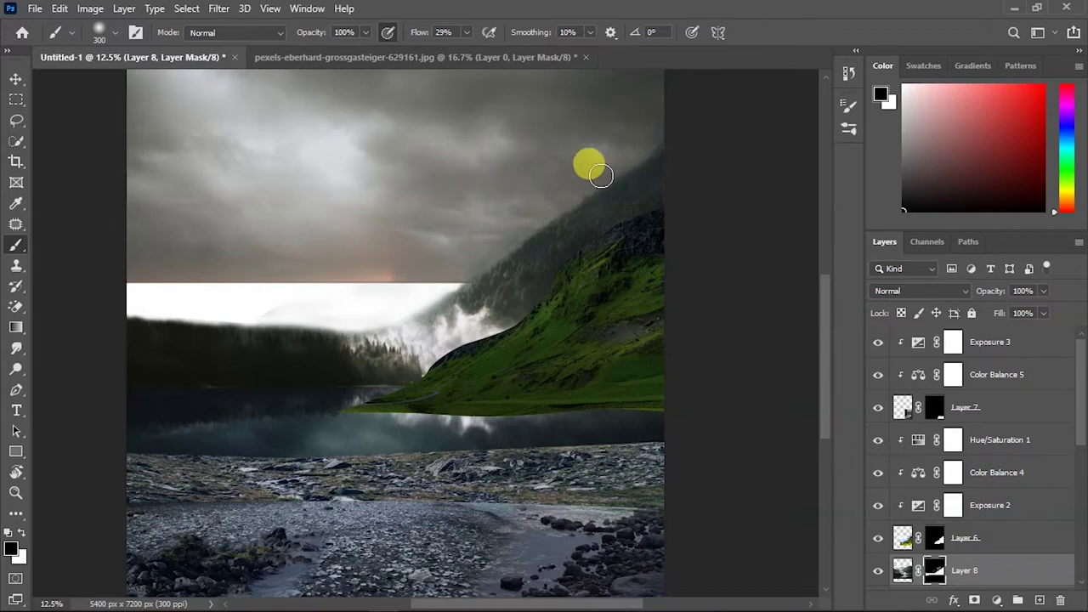
pyautogui.moveTo(380, 323); pyautogui.dragTo(124, 304)
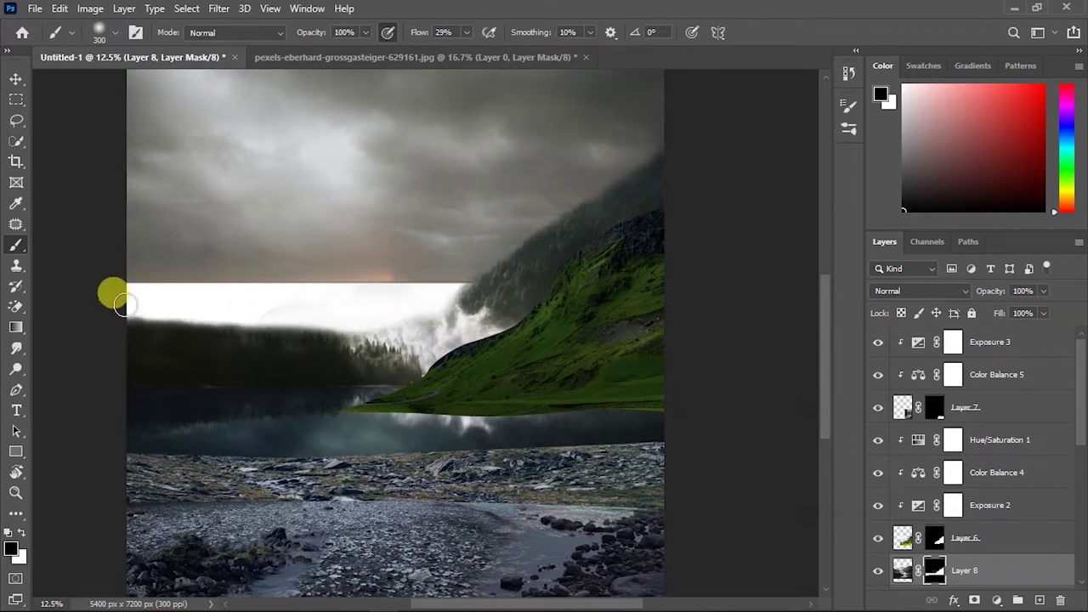
pyautogui.moveTo(326, 299); pyautogui.dragTo(376, 328)
# - Warp the mountain layer, bending its top edge and top-right corner upward
pyautogui.hotkey('ctrl', '0')
pyautogui.press('v')
pyautogui.hotkey('ctrl', 't')
pyautogui.rightClick(537, 340)
pyautogui.click(565, 158)
pyautogui.moveTo(357, 215); pyautogui.dragTo(366, 151)
pyautogui.moveTo(488, 215); pyautogui.dragTo(444, 122)
pyautogui.moveTo(619, 214)
pyautogui.mouseDown()
pyautogui.moveTo(634, 151)
pyautogui.moveTo(624, 151)
pyautogui.mouseUp()
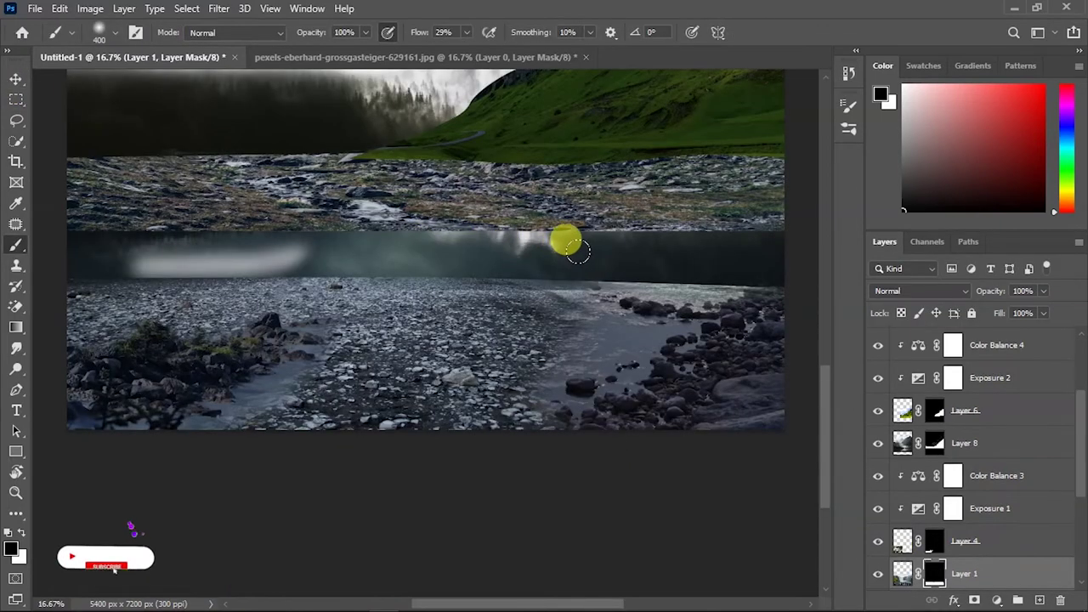
pyautogui.moveTo(437, 244); pyautogui.dragTo(704, 252)
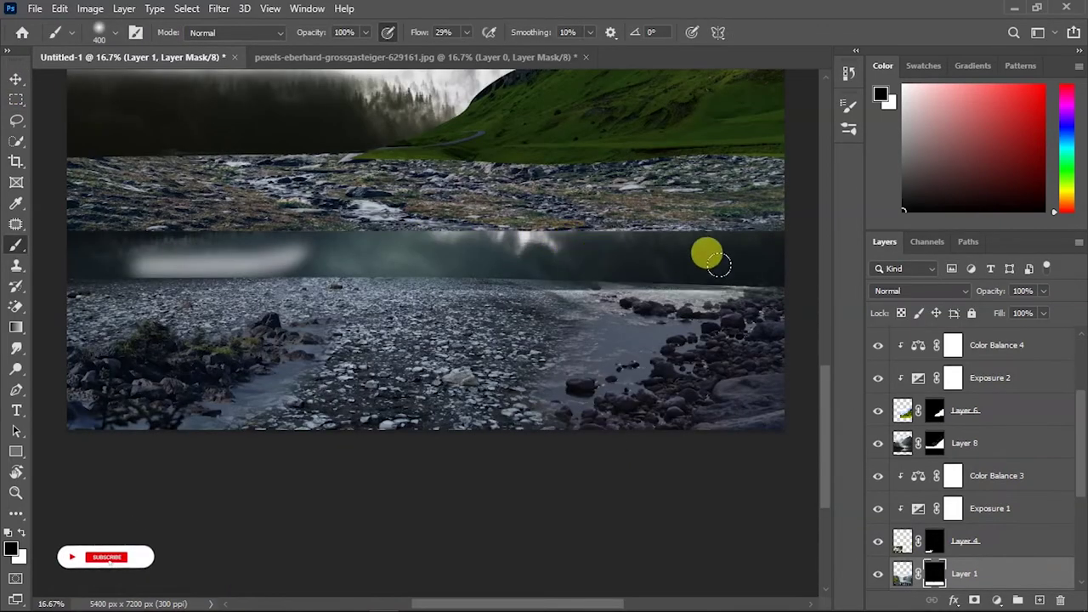
# - Clone rock texture on Layer 2 over the white blur and the water-edge rocky band
pyautogui.press('v')
pyautogui.click(612, 421)
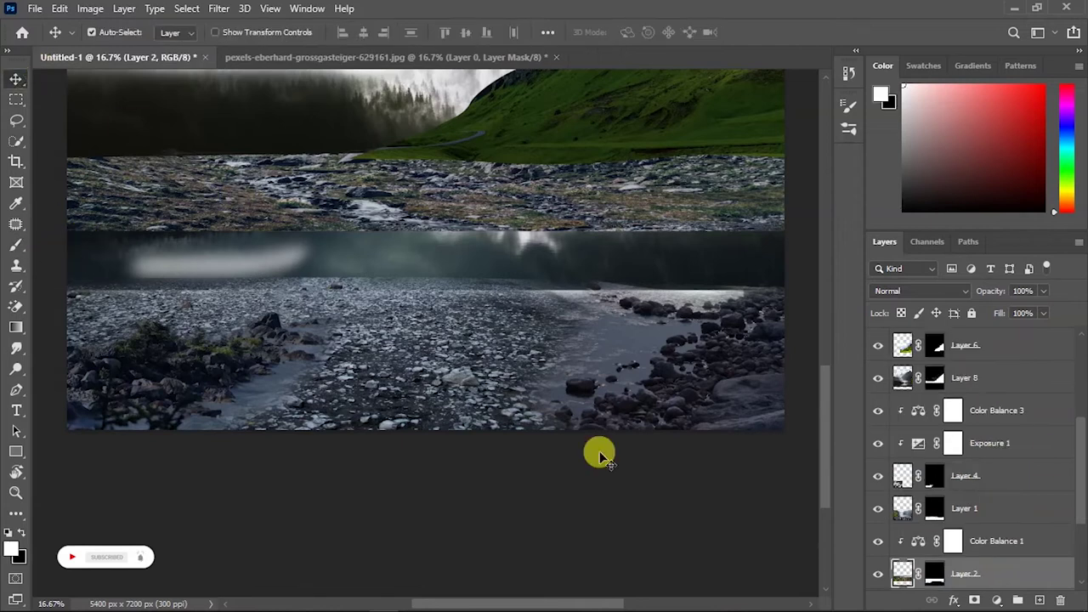
pyautogui.press('s')
pyautogui.press('[')
pyautogui.press('[')
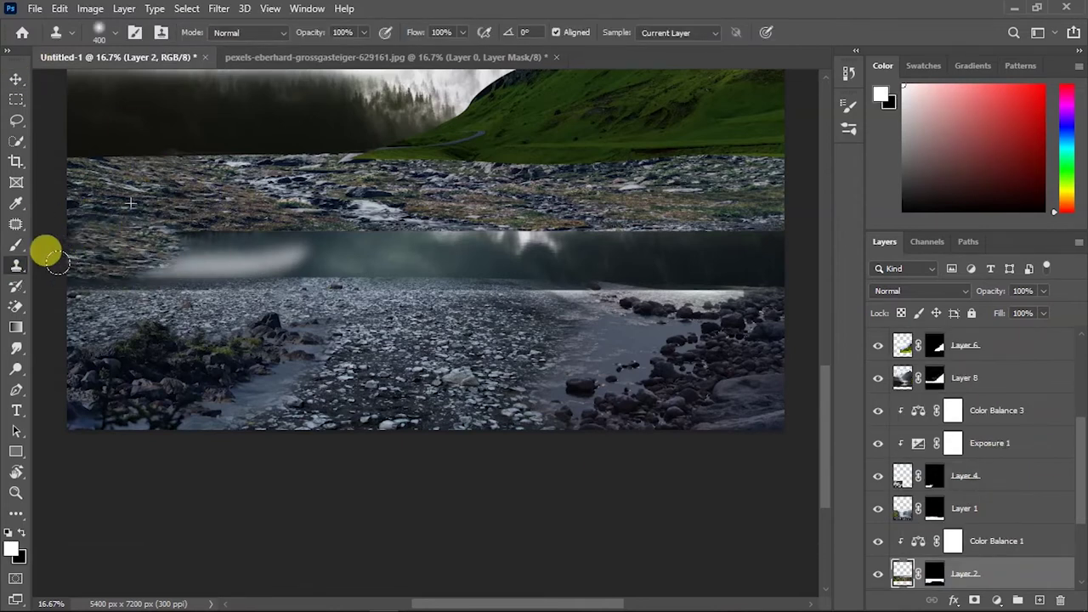
pyautogui.moveTo(323, 195); pyautogui.dragTo(4, 298)
pyautogui.moveTo(138, 241); pyautogui.dragTo(357, 182)
pyautogui.moveTo(430, 189)
pyautogui.mouseDown()
pyautogui.moveTo(678, 177)
pyautogui.moveTo(422, 173)
pyautogui.mouseUp()
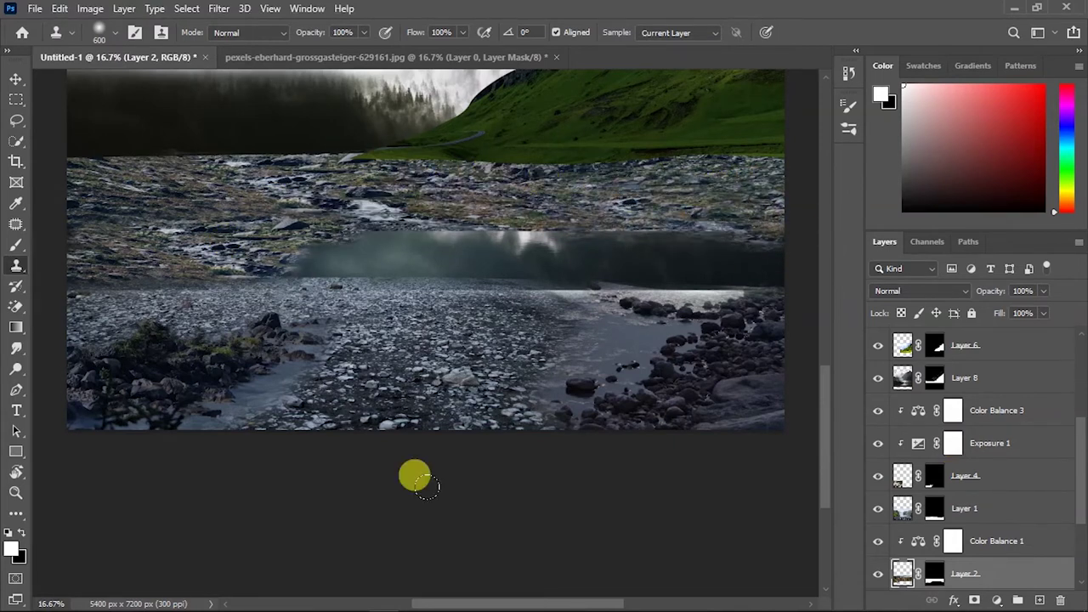
# - Preview Layer 2's mask as an overlay, then set up a black brush on the mask
pyautogui.hotkey('ctrl', '\\')
pyautogui.press('b')
pyautogui.press('\\')
pyautogui.press('\\')
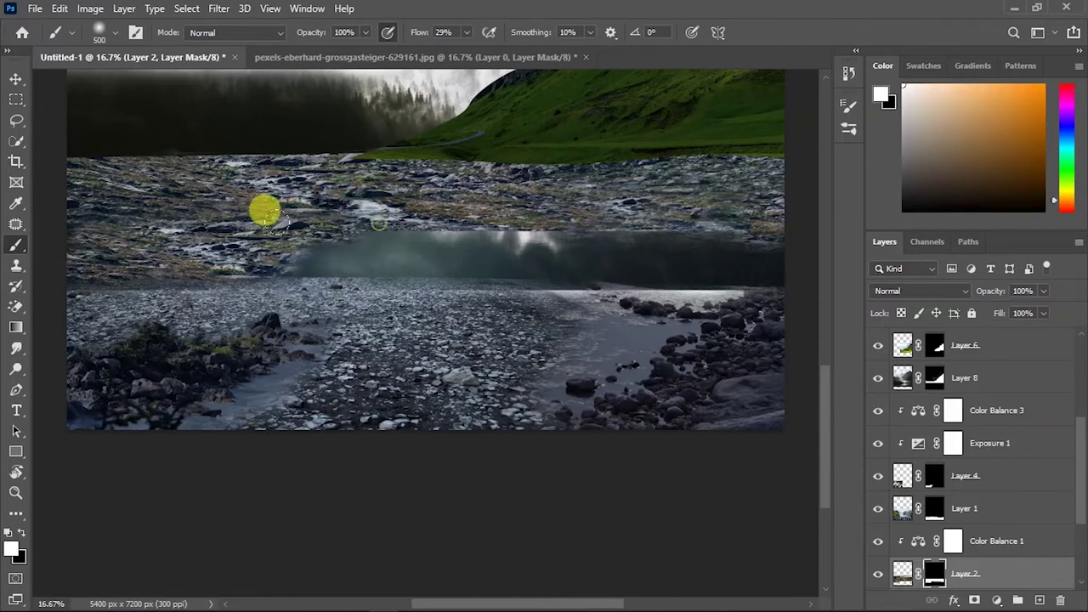
pyautogui.hotkey('ctrl', '2')
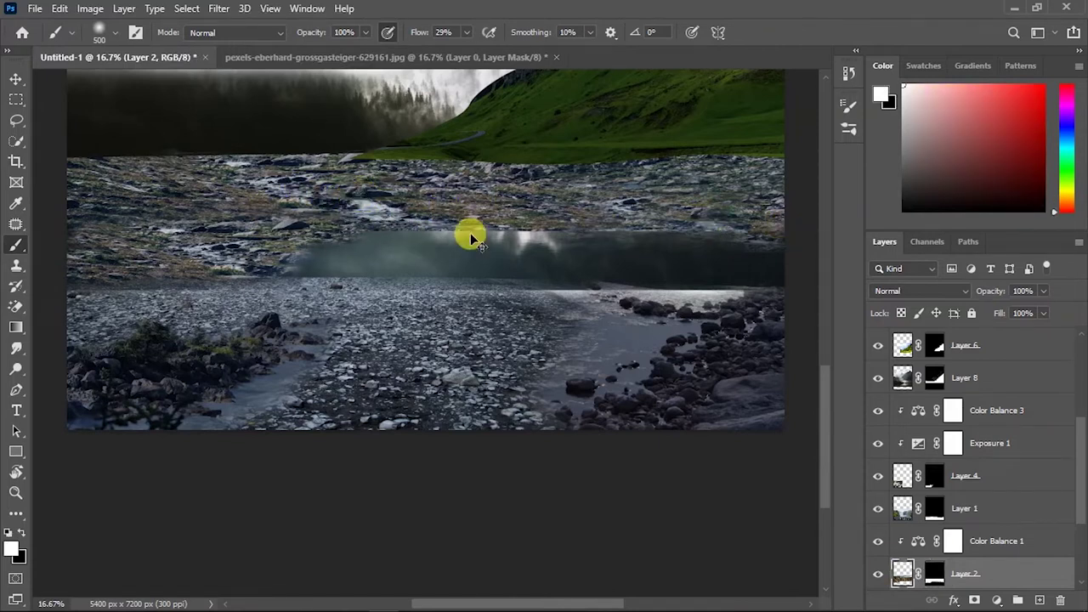
pyautogui.click(16, 266)
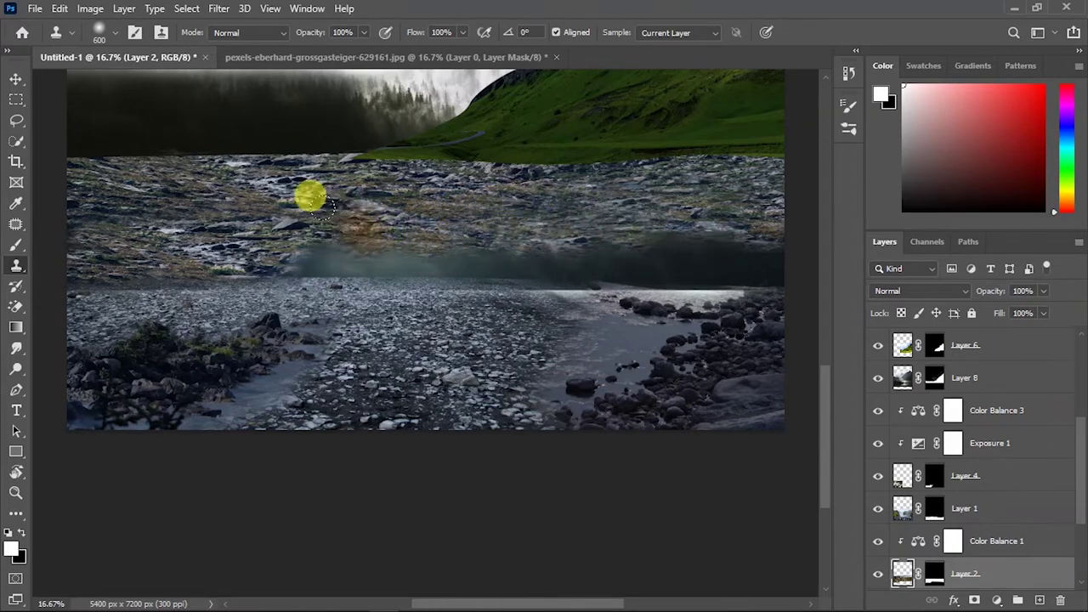
pyautogui.hotkey('ctrl', '-')
pyautogui.hotkey('ctrl', '-')
pyautogui.hotkey('ctrl', '-')
pyautogui.hotkey('ctrl', '+')
pyautogui.hotkey('ctrl', '+')
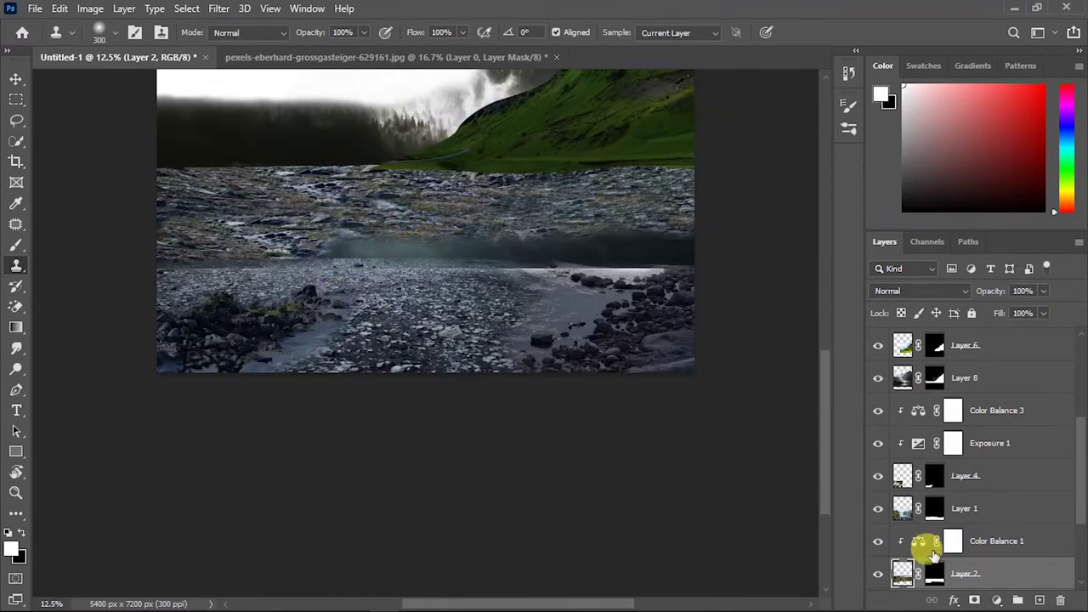
pyautogui.hotkey('ctrl', '\\')
pyautogui.press('b')
pyautogui.press('x')
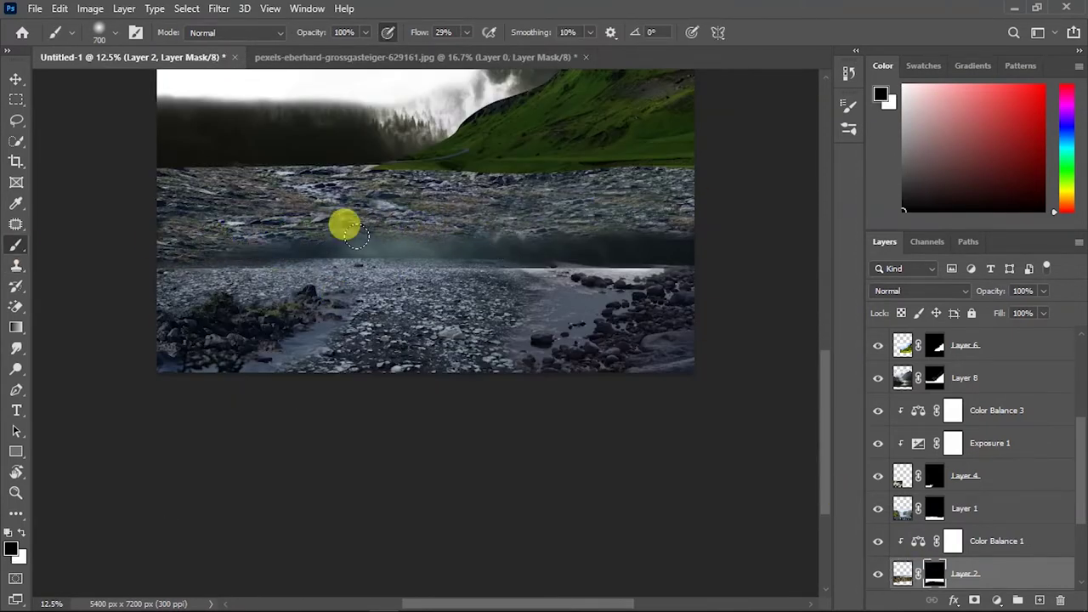
pyautogui.hotkey('ctrl', '-')
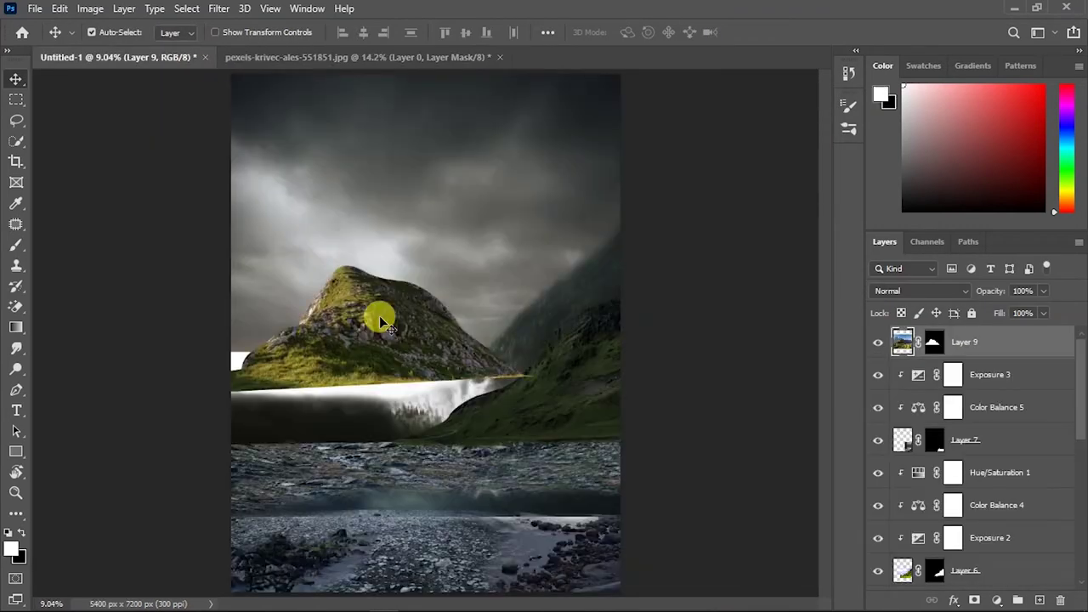
# - Warp Layer 9's mesh to arch the peak's top and reshape its corners
pyautogui.moveTo(436, 187); pyautogui.dragTo(499, 182)
pyautogui.moveTo(171, 192); pyautogui.dragTo(196, 73)
pyautogui.moveTo(171, 501); pyautogui.dragTo(135, 439)
pyautogui.moveTo(667, 499); pyautogui.dragTo(712, 462)
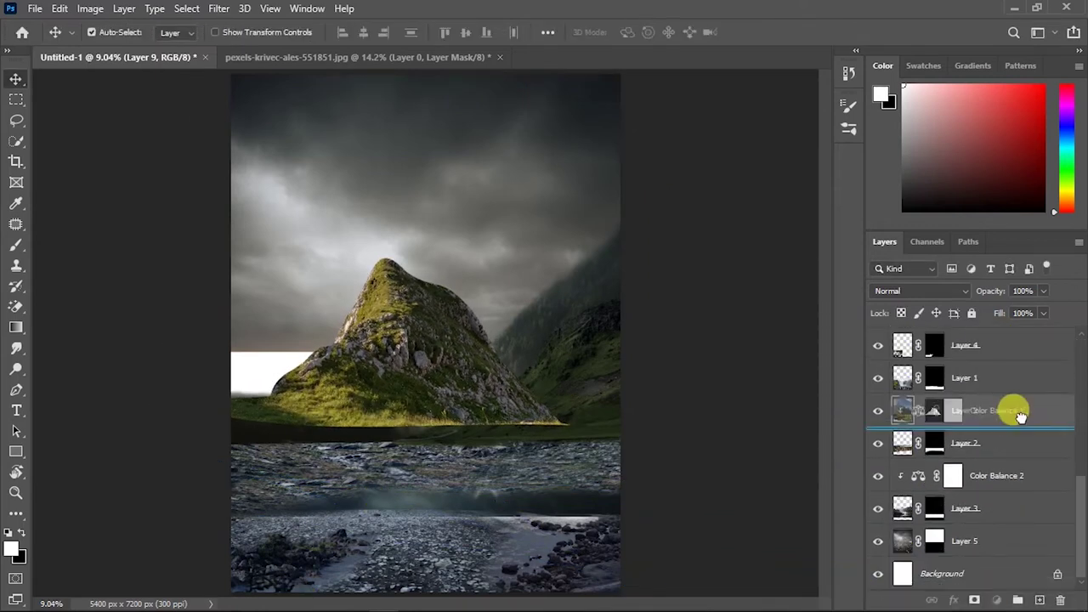
# - Move Layer 9 between Layer 3 and Layer 5 and target its mask
pyautogui.moveTo(999, 542); pyautogui.dragTo(972, 520)
pyautogui.click(998, 600)
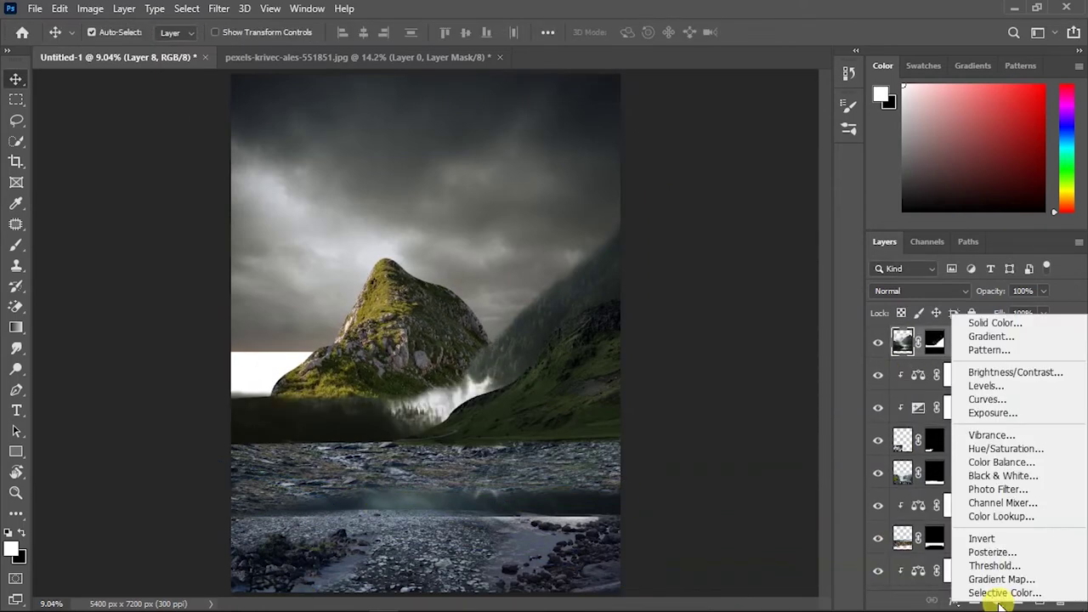
pyautogui.click(935, 509)
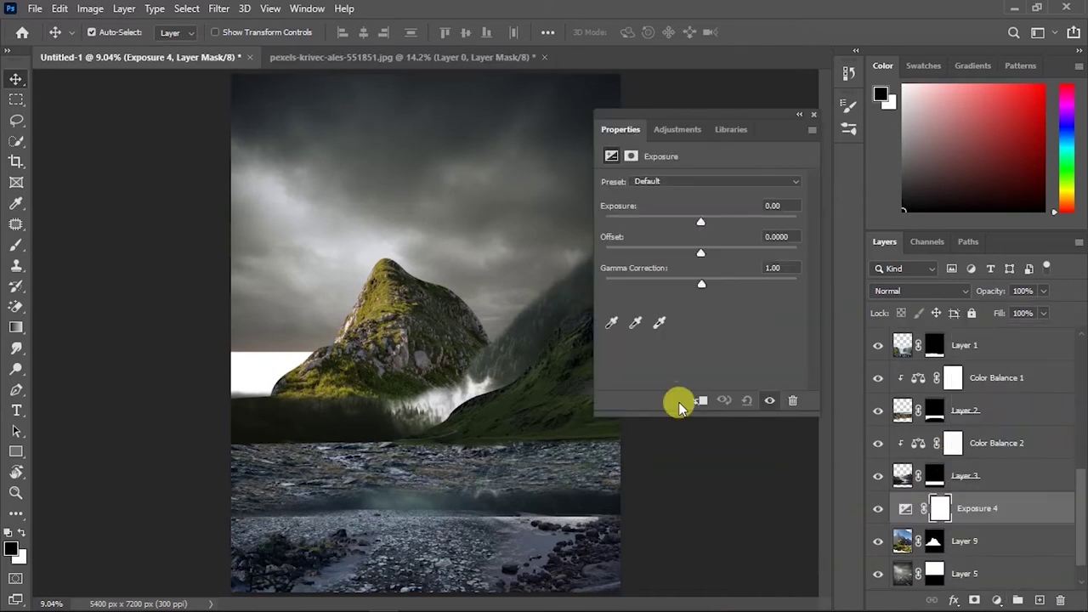
# - Add an Exposure 4 adjustment to darken the peak, then nudge the peak up slightly
pyautogui.click(700, 401)
pyautogui.moveTo(701, 221); pyautogui.dragTo(680, 221)
pyautogui.moveTo(701, 278)
pyautogui.mouseDown()
pyautogui.moveTo(691, 285)
pyautogui.moveTo(702, 252)
pyautogui.moveTo(655, 221)
pyautogui.mouseUp()
pyautogui.click(813, 114)
pyautogui.moveTo(388, 320); pyautogui.dragTo(396, 292)
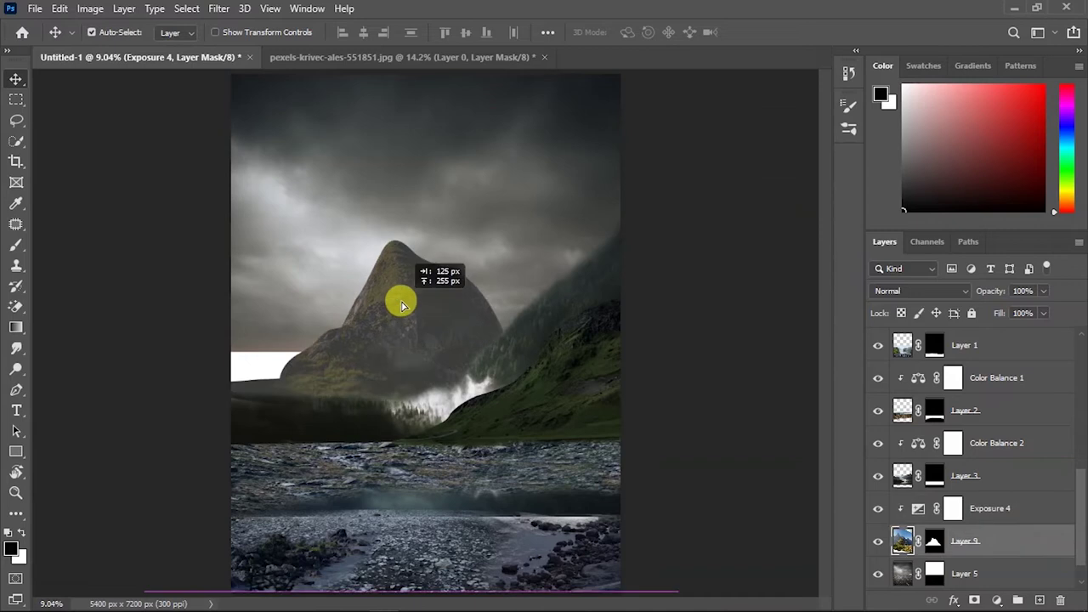
# - Add a clipped Hue/Saturation 2 at saturation -49 and lower Hue/Saturation 1 to -81
pyautogui.press('b')
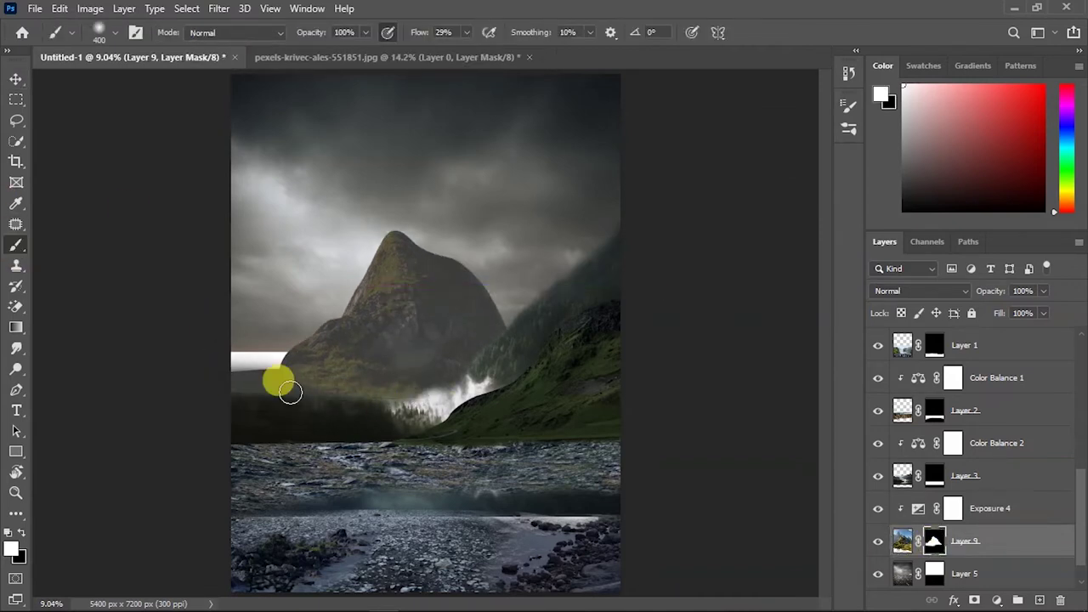
pyautogui.press('v')
pyautogui.hotkey('ctrl', '0')
pyautogui.click(1008, 508)
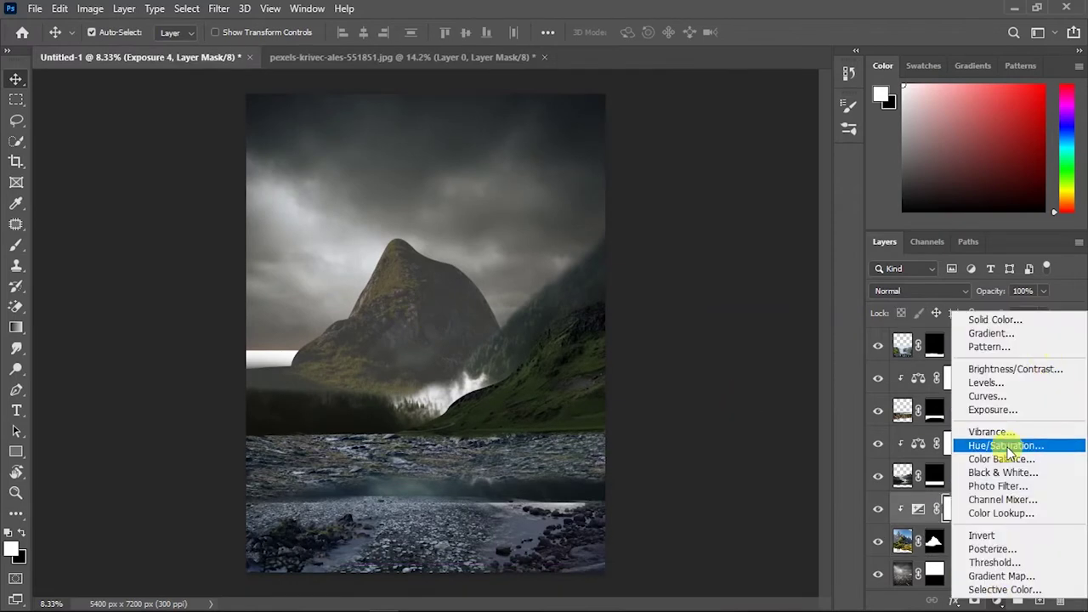
pyautogui.hotkey('ctrl', 'u')
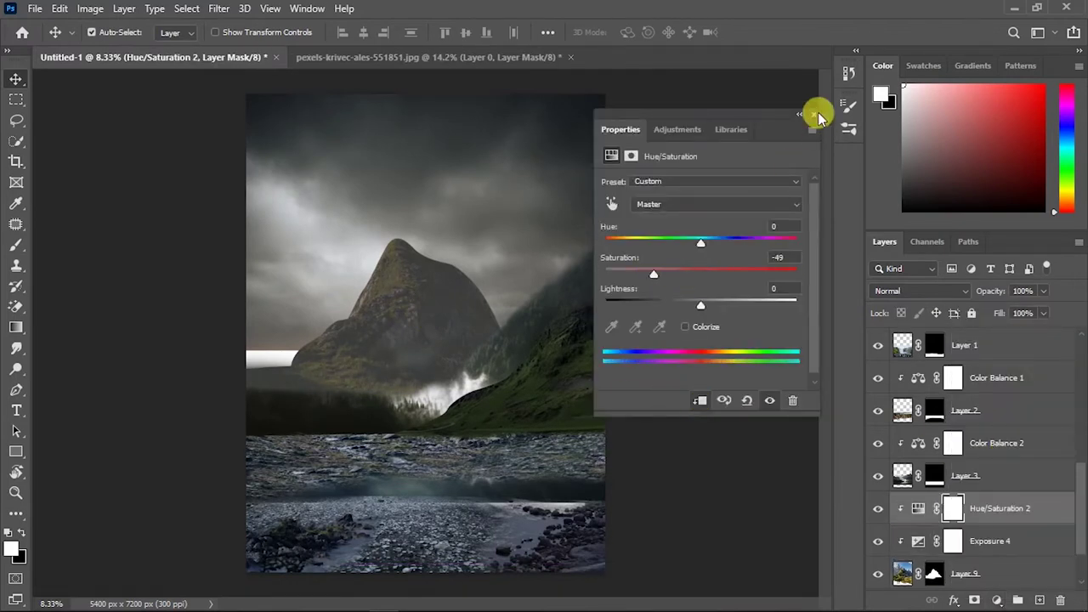
pyautogui.click(814, 116)
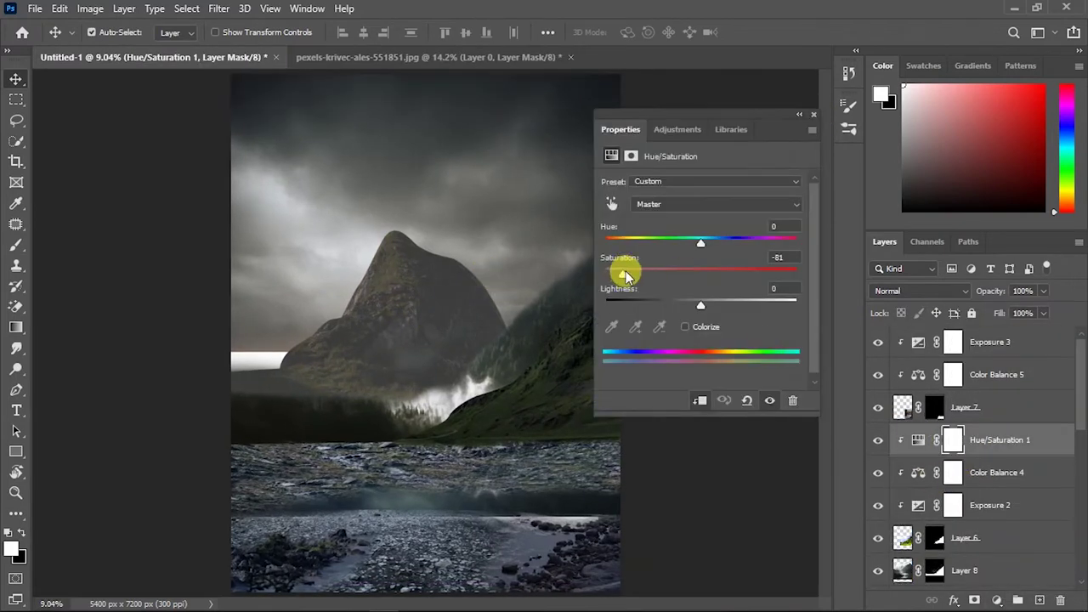
pyautogui.click(814, 114)
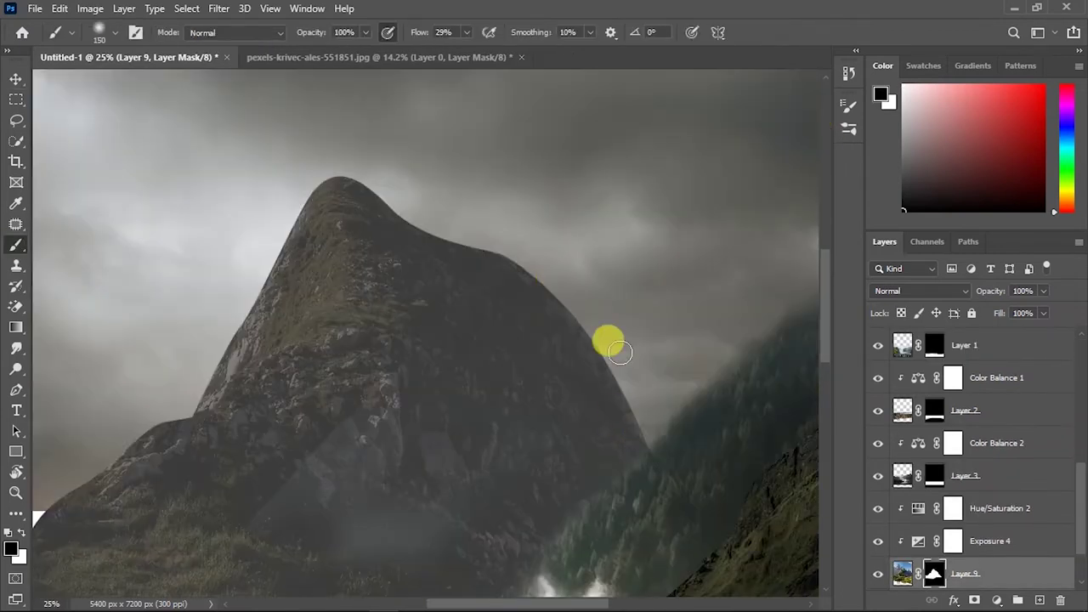
# - Paint Layer 9's mask to soften and reshape the mountain's right ridge
pyautogui.moveTo(619, 352); pyautogui.dragTo(558, 282)
pyautogui.moveTo(476, 220); pyautogui.dragTo(489, 213)
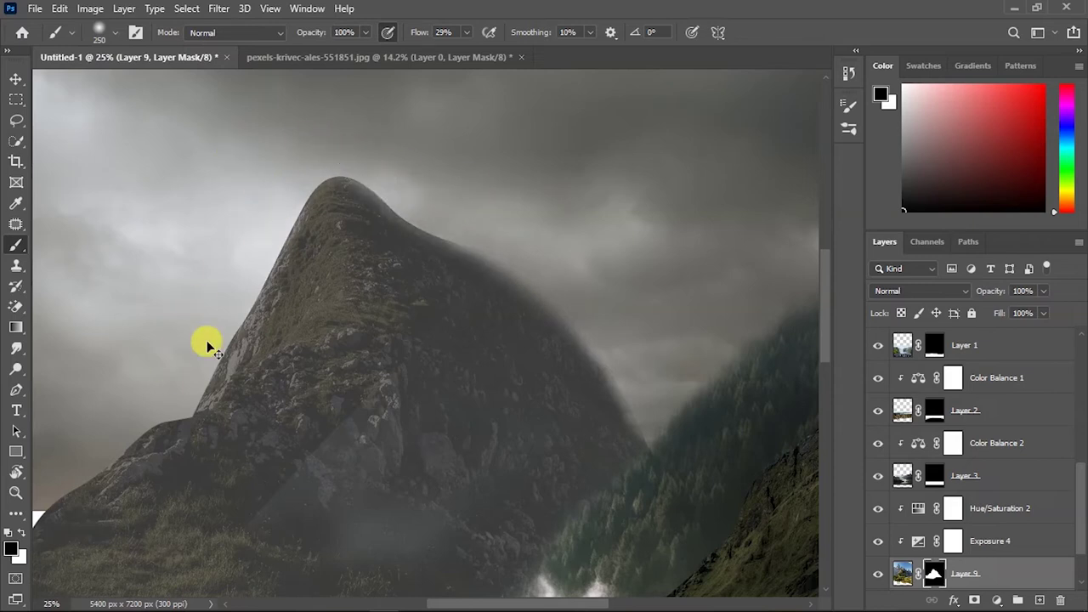
pyautogui.scroll(-3, 189, 326)
pyautogui.hscroll(-3, 170, 327)
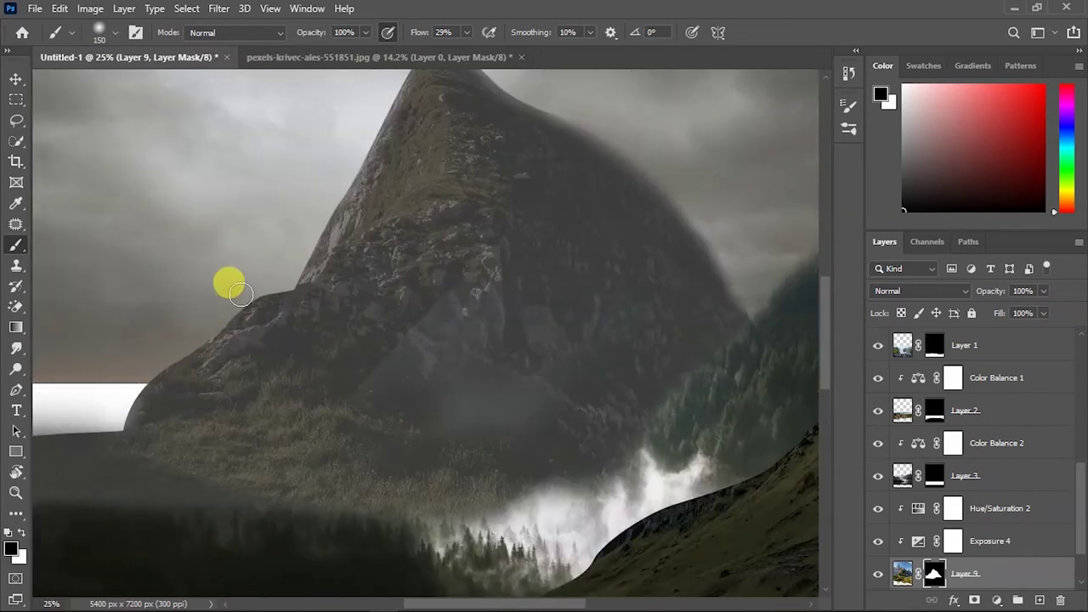
pyautogui.scroll(2, 303, 351)
pyautogui.scroll(-3, 422, 117)
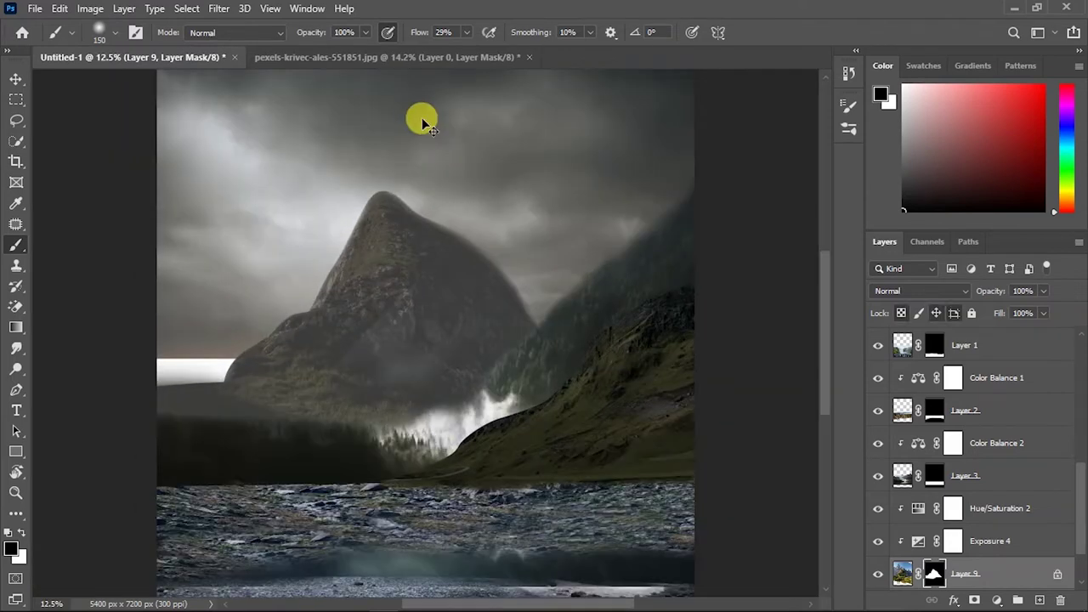
pyautogui.scroll(-2, 422, 117)
# - Add an Exposure 5 adjustment above Layer 2
pyautogui.click(15, 79)
pyautogui.click(1003, 411)
pyautogui.click(996, 601)
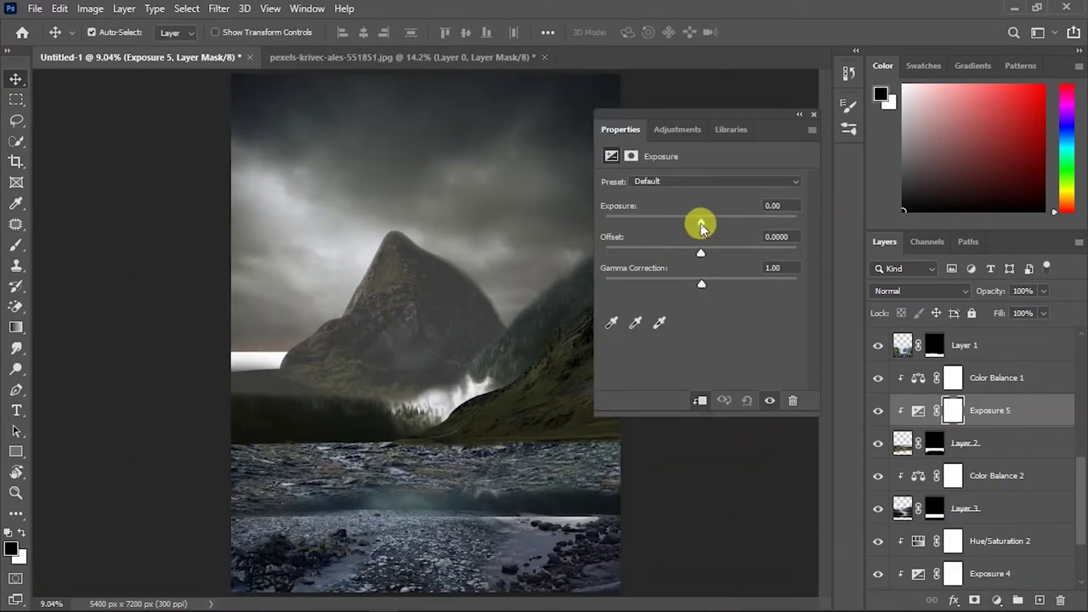
# - Lower Exposure 5's brightness and move it above Color Balance 1
pyautogui.moveTo(700, 221); pyautogui.dragTo(680, 221)
pyautogui.click(814, 111)
pyautogui.moveTo(991, 410); pyautogui.dragTo(999, 359)
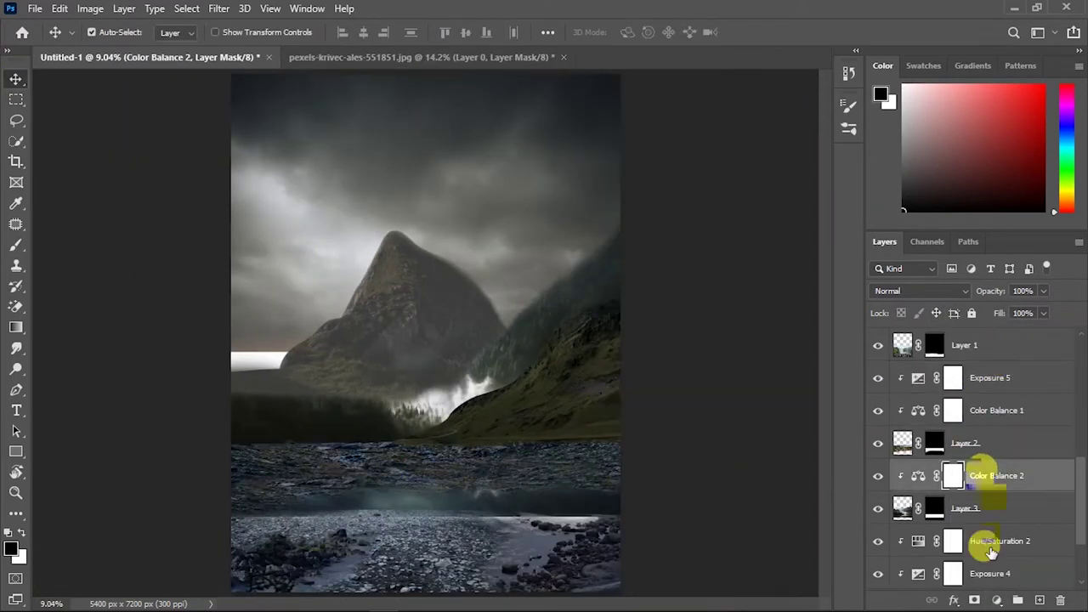
# - Add Exposure 6 at -0.83 above Color Balance 2 to darken the water
pyautogui.rightClick(972, 473)
pyautogui.click(1020, 413)
pyautogui.click(700, 399)
pyautogui.moveTo(700, 221); pyautogui.dragTo(676, 222)
pyautogui.click(814, 114)
pyautogui.scroll(-5, 977, 442)
pyautogui.doubleClick(918, 343)
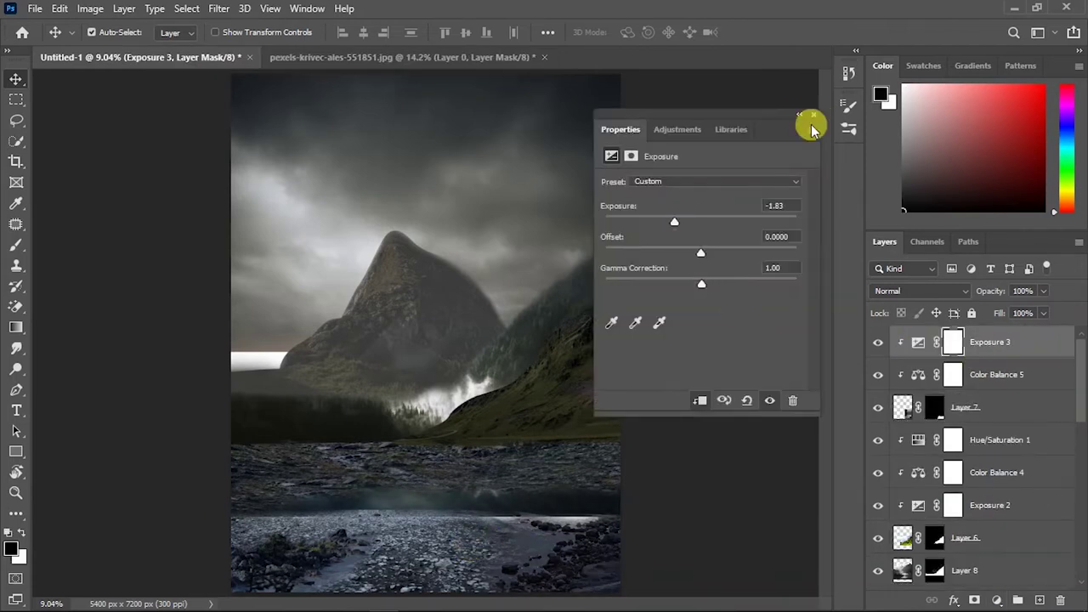
pyautogui.click(814, 114)
# - Raise Layer 3 slightly and widen it a little with Free Transform
pyautogui.click(575, 496)
pyautogui.hotkey('ctrl', 't')
pyautogui.moveTo(529, 499); pyautogui.dragTo(530, 490)
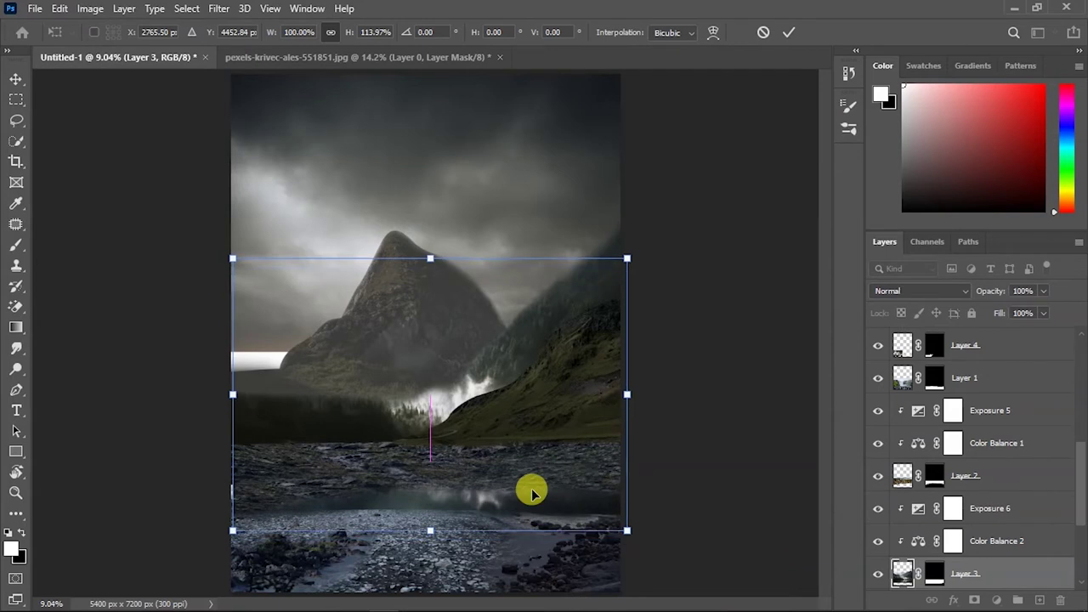
pyautogui.moveTo(230, 396); pyautogui.dragTo(219, 391)
pyautogui.press('Return')
# - Add a darkening Exposure 7 clipped to Layer 1
pyautogui.click(965, 377)
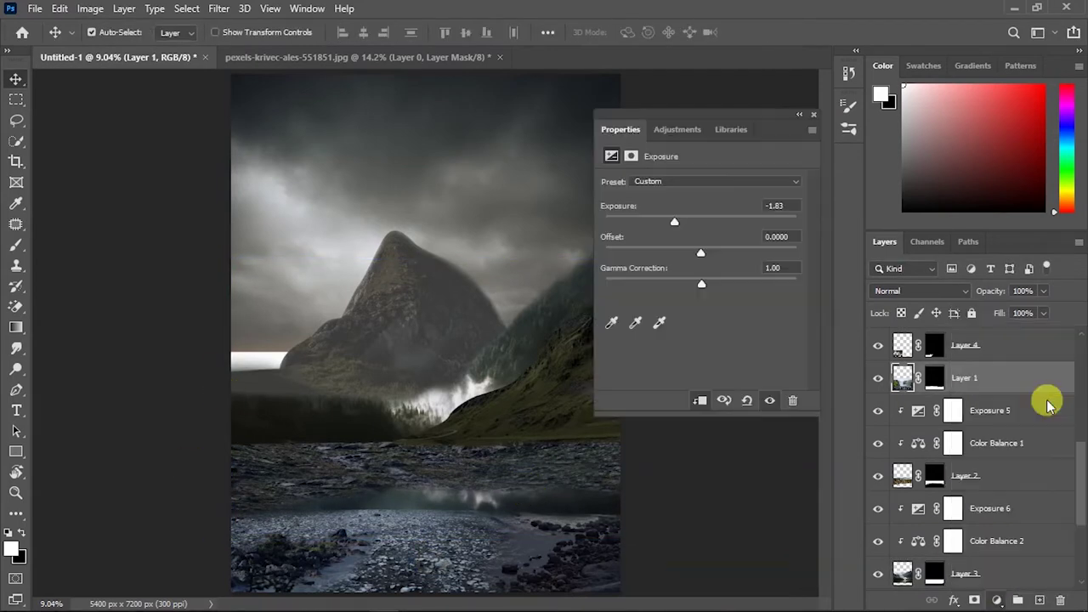
pyautogui.moveTo(701, 221); pyautogui.dragTo(691, 221)
pyautogui.click(715, 396)
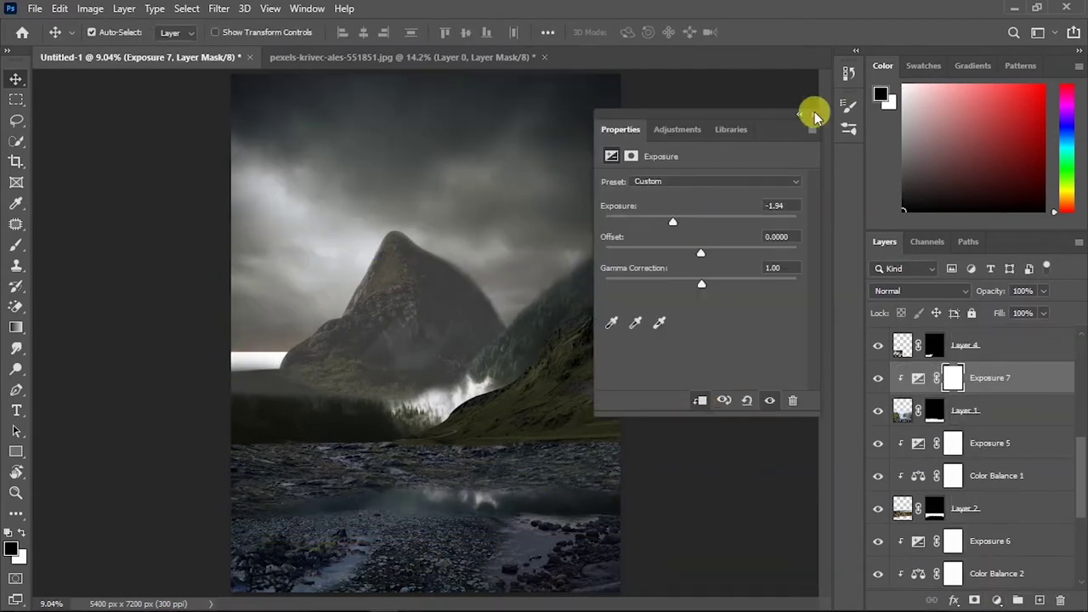
pyautogui.click(813, 114)
# - Set Exposure 1 to -4.00
pyautogui.scroll(3, 935, 416)
pyautogui.click(967, 417)
pyautogui.doubleClick(967, 417)
pyautogui.moveTo(644, 221); pyautogui.dragTo(645, 227)
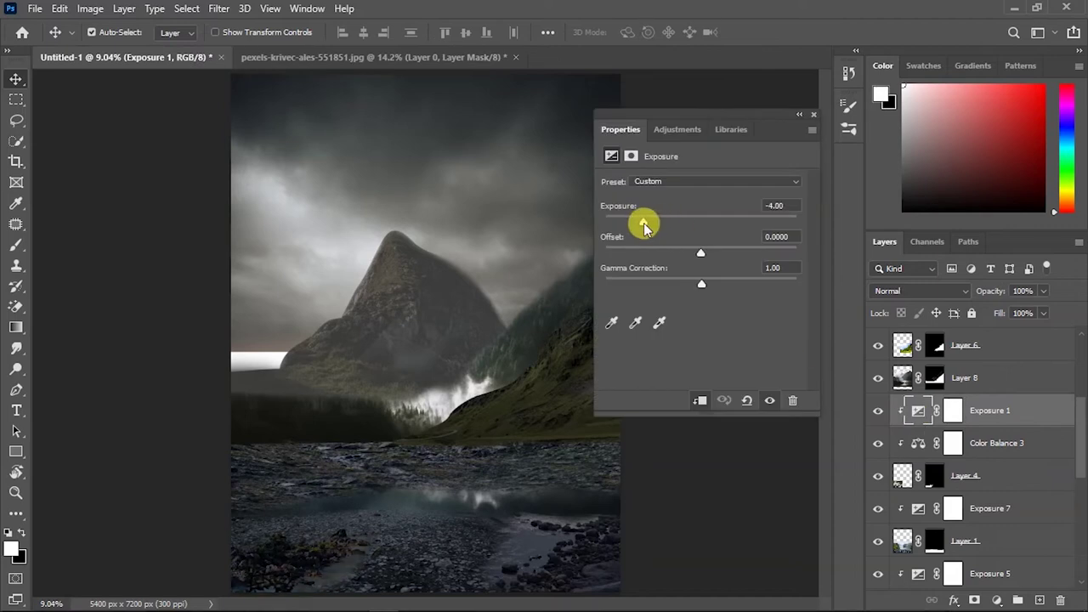
pyautogui.click(965, 470)
# - Set a black brush and review the Exposure 1 settings
pyautogui.press('b')
pyautogui.press('x')
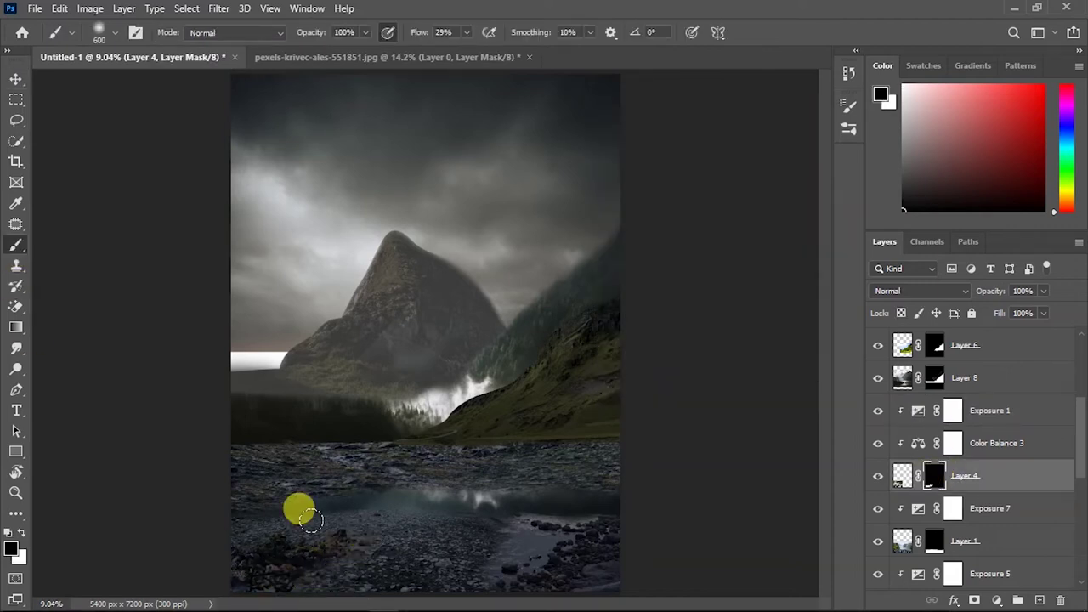
pyautogui.click(12, 80)
pyautogui.doubleClick(918, 411)
pyautogui.click(719, 197)
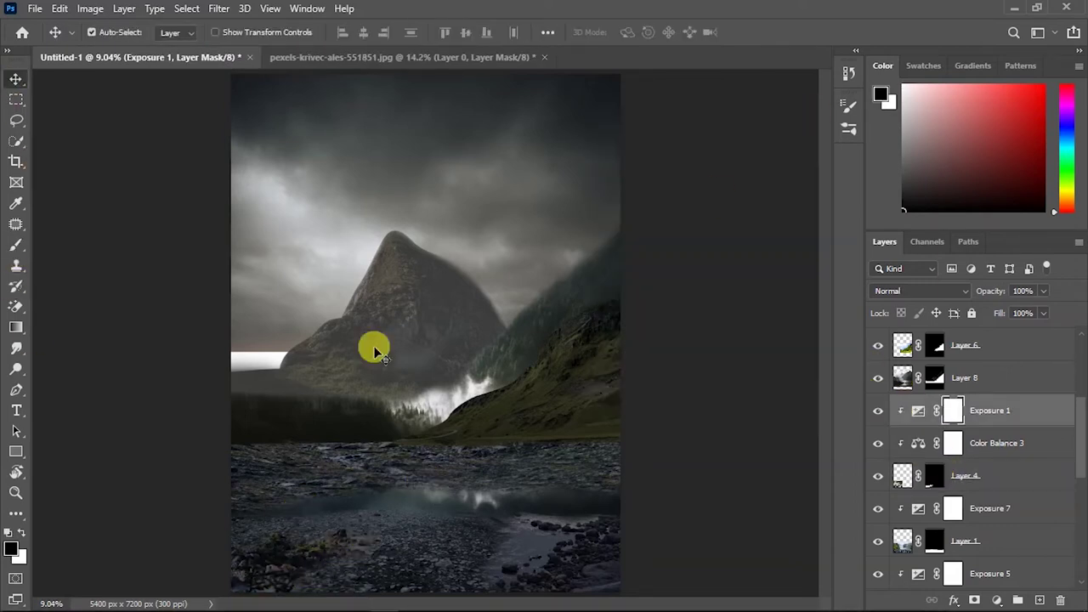
# - Add Exposure 8 at -0.78 to darken Layer 8
pyautogui.click(996, 600)
pyautogui.click(1007, 401)
pyautogui.moveTo(986, 410); pyautogui.dragTo(869, 368)
pyautogui.moveTo(701, 221); pyautogui.dragTo(689, 221)
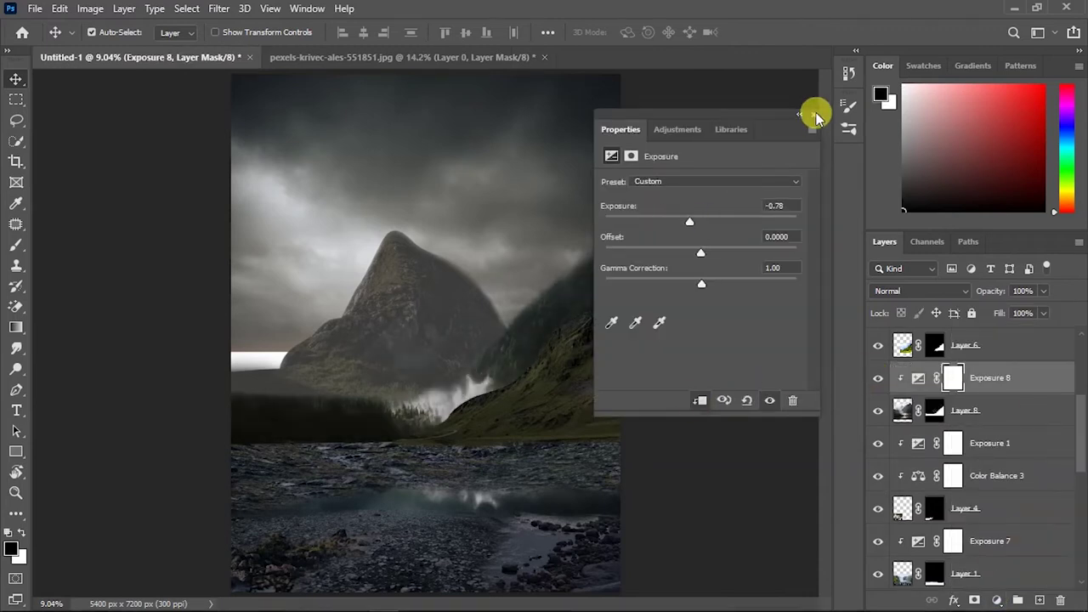
pyautogui.click(813, 114)
# - Add Color Balance 6 shifting midtones toward blue, placed below Exposure 8
pyautogui.click(996, 600)
pyautogui.click(1012, 450)
pyautogui.moveTo(681, 270); pyautogui.dragTo(679, 270)
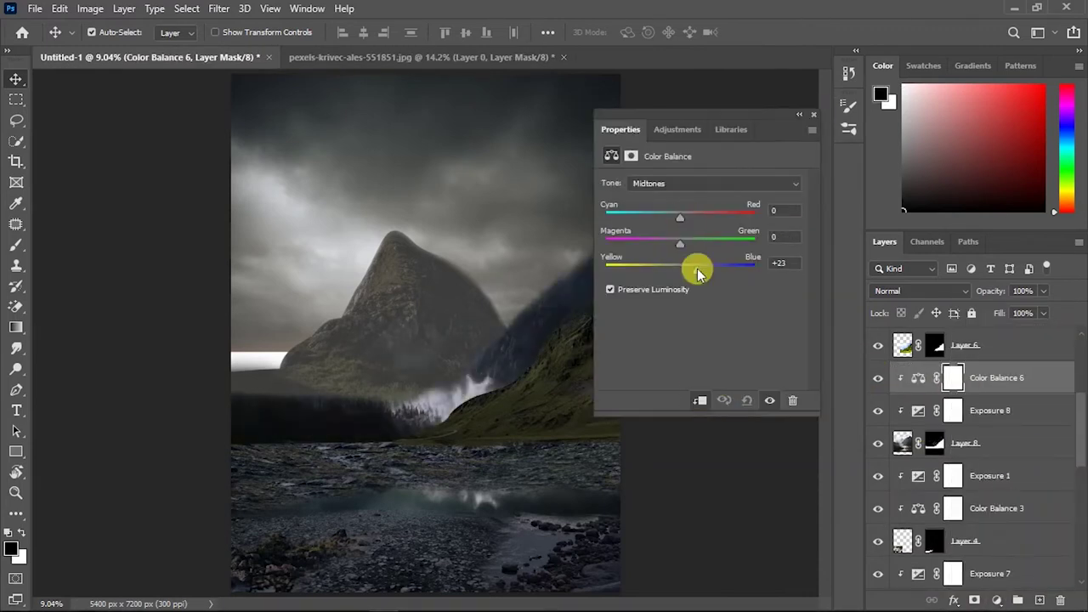
pyautogui.moveTo(996, 377); pyautogui.dragTo(995, 423)
# - Review Color Balance 7 and 4, and lower Exposure 2's gamma slightly
pyautogui.scroll(-3, 996, 422)
pyautogui.click(1008, 475)
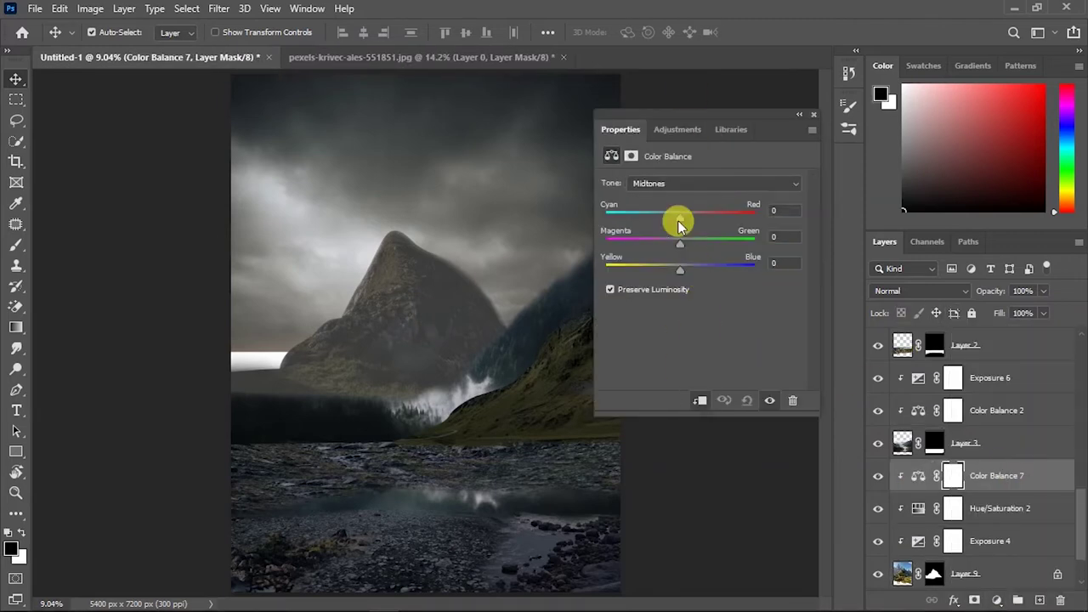
pyautogui.click(813, 113)
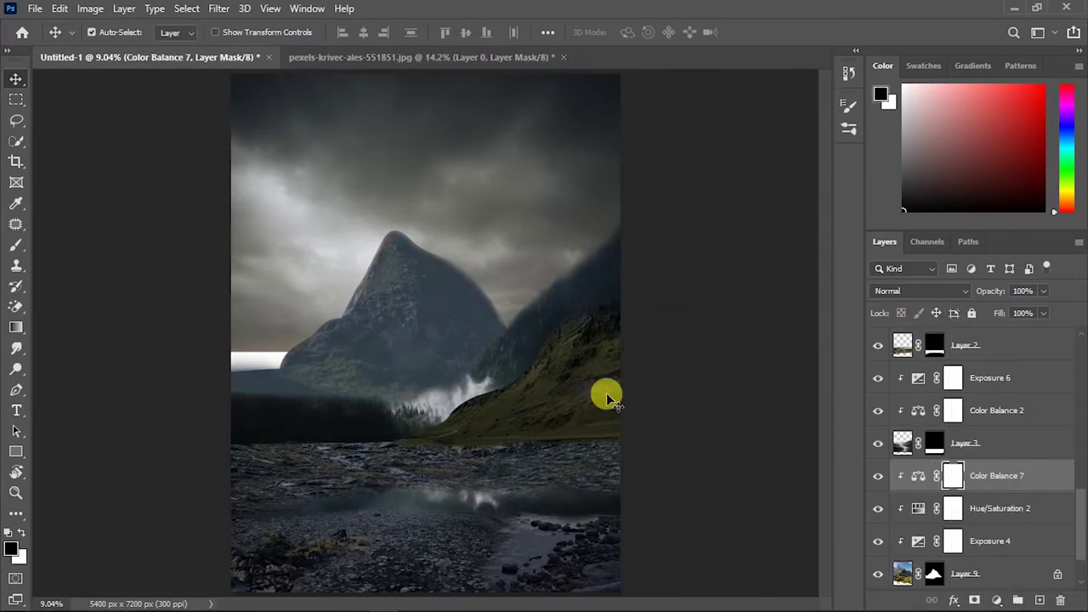
pyautogui.scroll(5, 977, 425)
pyautogui.click(918, 407)
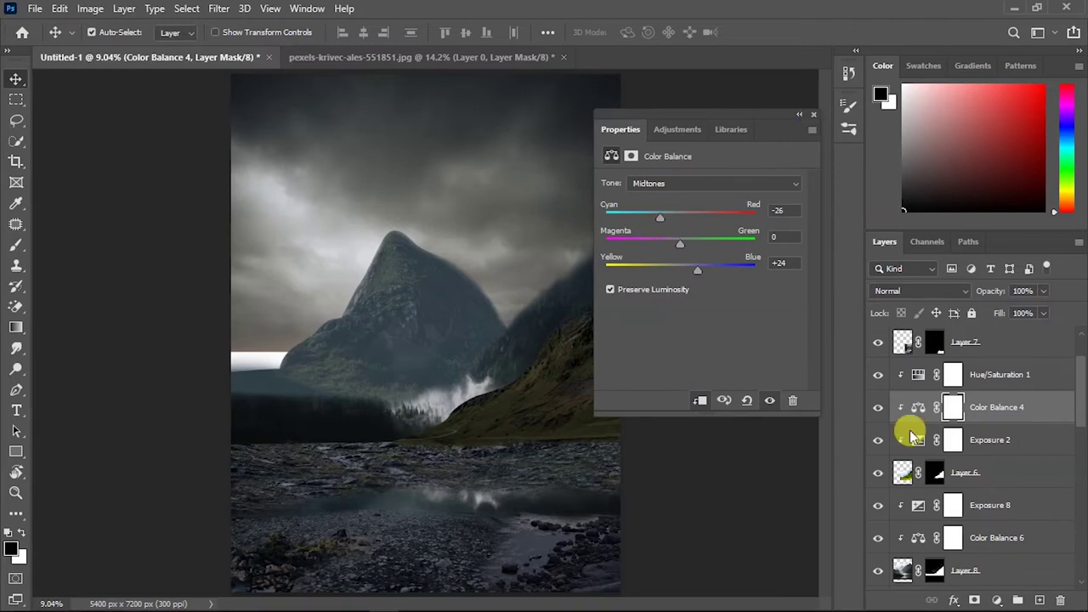
pyautogui.click(918, 439)
pyautogui.moveTo(695, 281)
pyautogui.mouseDown()
pyautogui.moveTo(712, 284)
pyautogui.moveTo(704, 259)
pyautogui.mouseUp()
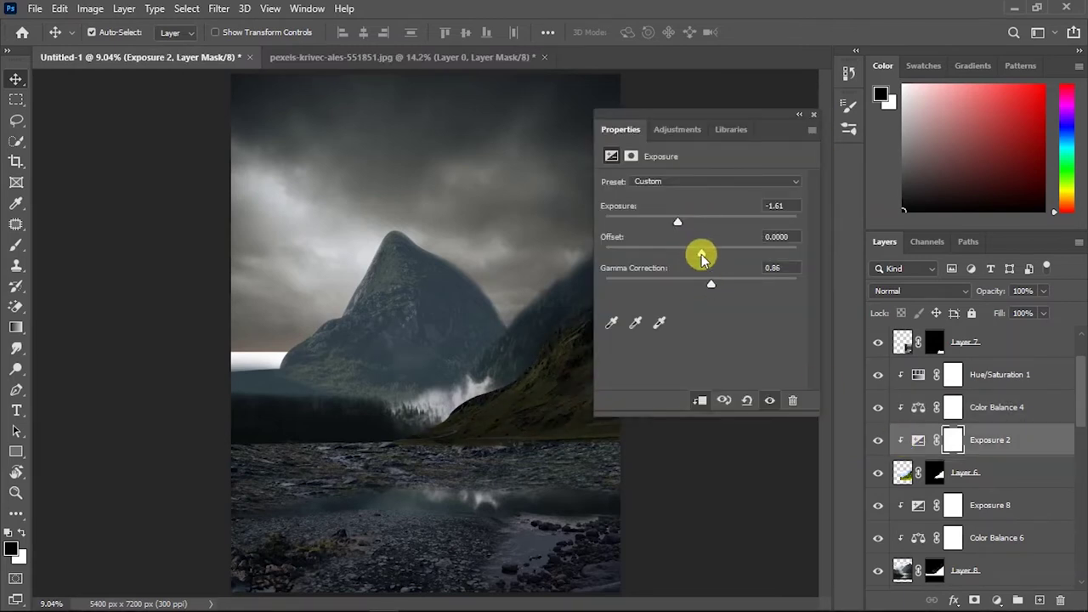
pyautogui.click(839, 102)
# - Open the mountain photo pexels-sam-kolder-2387876.jpg
pyautogui.hotkey('ctrl', 'j')
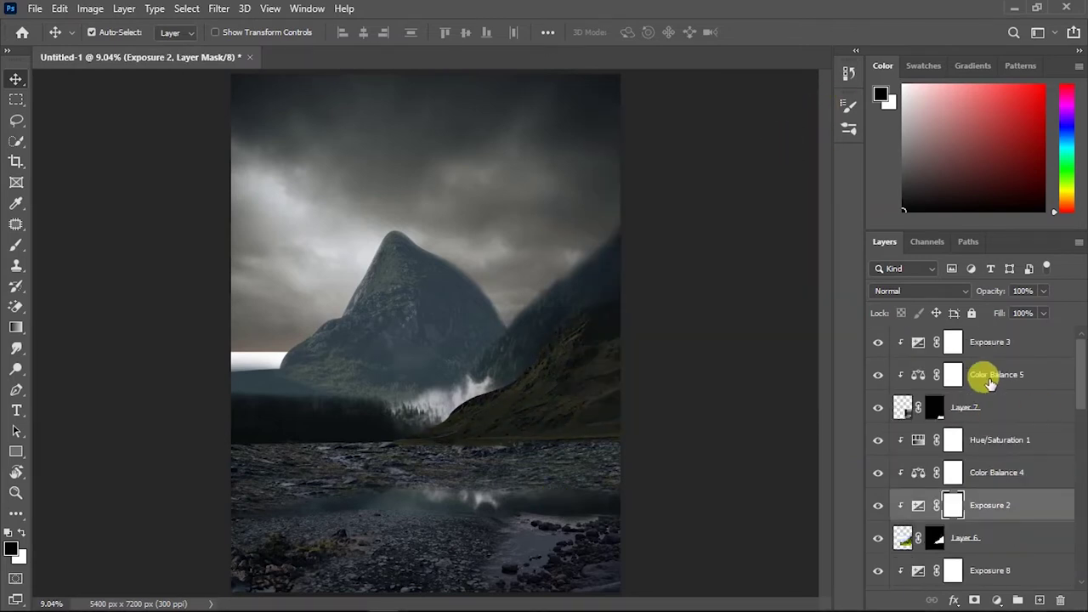
pyautogui.hotkey('ctrl', 'o')
pyautogui.doubleClick(691, 274)
pyautogui.scroll(3, 408, 260)
pyautogui.press('p')
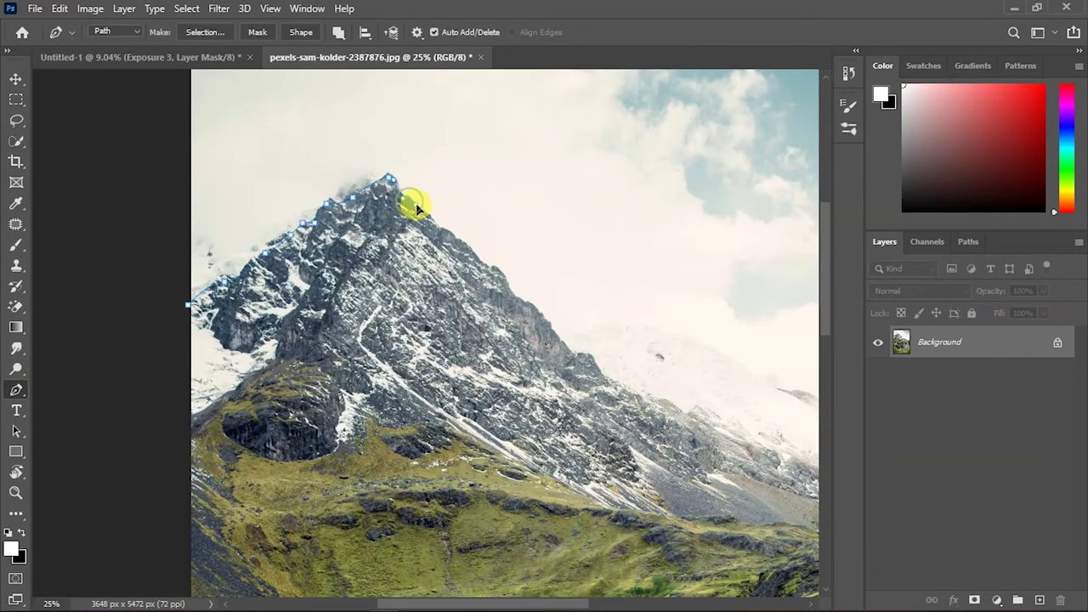
# - Cut out the rocky mountain with a Pen path and mask, then drag it into Untitled-1
pyautogui.click(638, 416)
pyautogui.scroll(-2, 639, 340)
pyautogui.hscroll(2, 639, 340)
pyautogui.click(593, 369)
pyautogui.hscroll(-2, 406, 337)
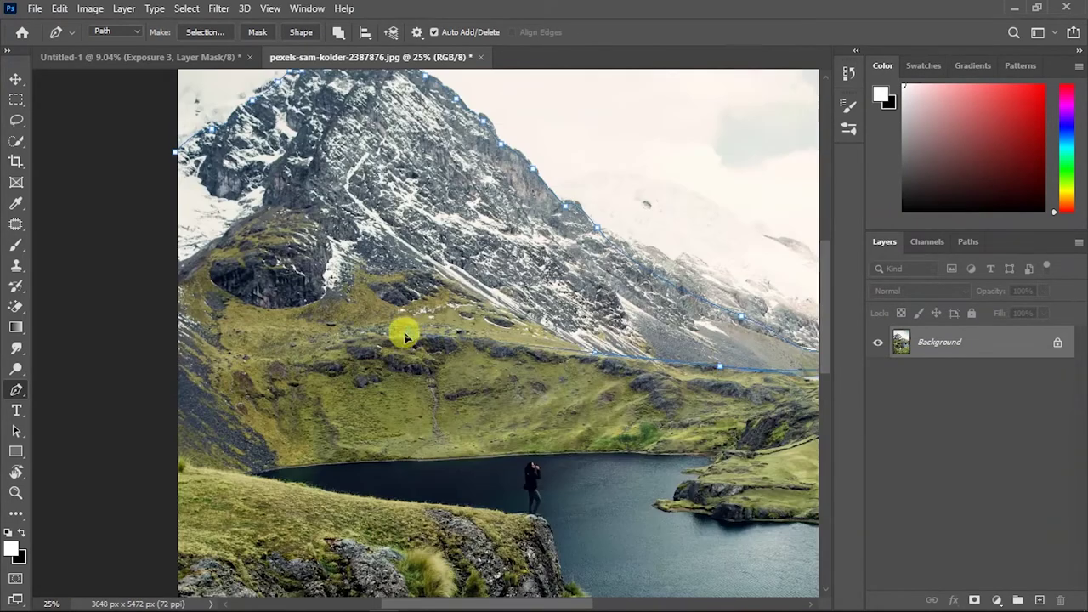
pyautogui.click(180, 167)
pyautogui.hotkey('ctrl', 'Return')
pyautogui.click(975, 600)
pyautogui.press('v')
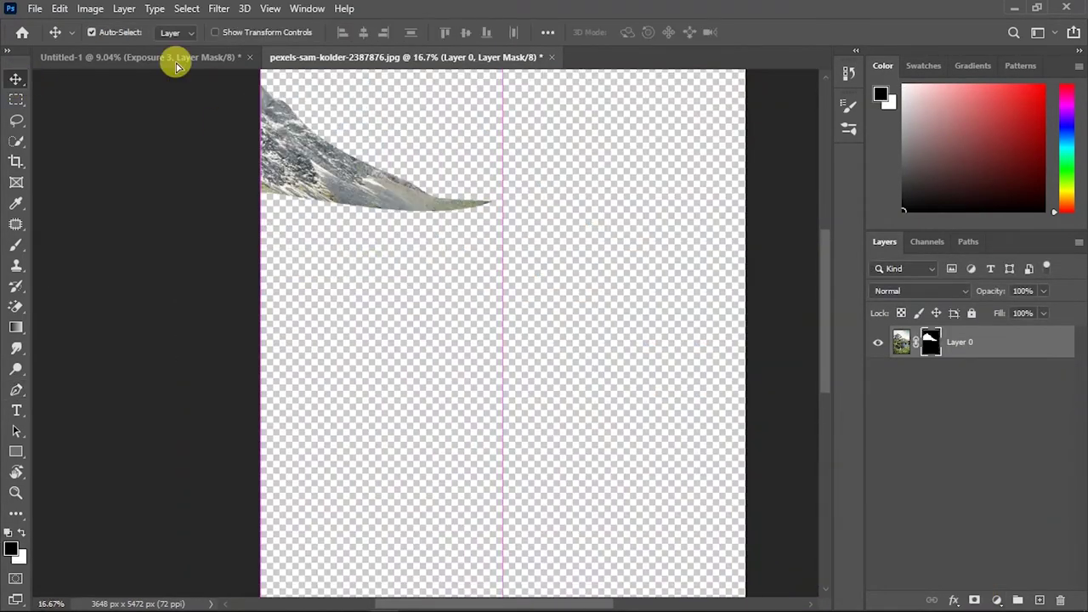
pyautogui.moveTo(43, 266); pyautogui.dragTo(310, 245)
# - Rotate and stretch Layer 10's mountain upright along the composite's left edge
pyautogui.hotkey('ctrl', 't')
pyautogui.moveTo(348, 440); pyautogui.dragTo(267, 347)
pyautogui.moveTo(286, 292)
pyautogui.mouseDown()
pyautogui.moveTo(314, 72)
pyautogui.moveTo(286, 360)
pyautogui.moveTo(263, 315)
pyautogui.moveTo(287, 350)
pyautogui.mouseUp()
pyautogui.moveTo(297, 107); pyautogui.dragTo(292, 357)
pyautogui.press('Return')
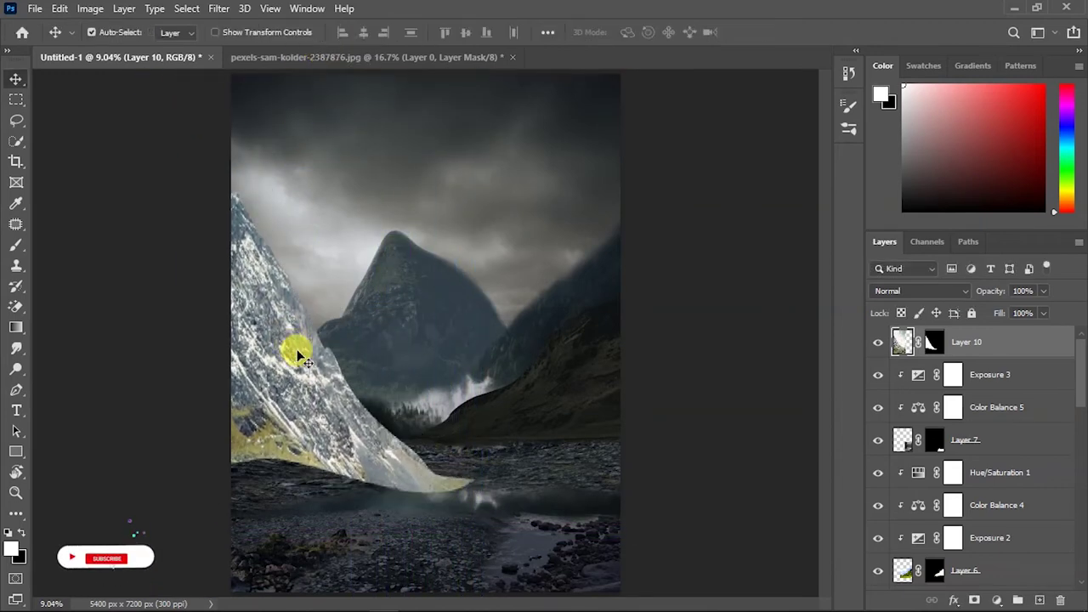
# - Darken the mountain with clipped Exposure 9 at -3.17 and warp its top leftward
pyautogui.moveTo(701, 221); pyautogui.dragTo(656, 221)
pyautogui.moveTo(699, 284); pyautogui.dragTo(714, 286)
pyautogui.hotkey('alt', '[')
pyautogui.hotkey('ctrl', 't')
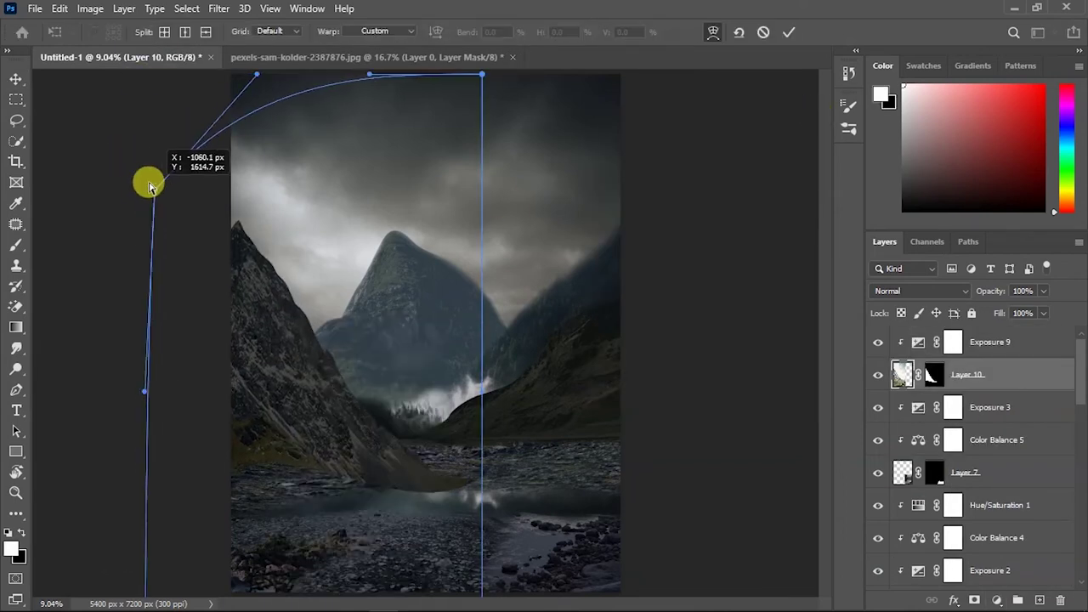
pyautogui.moveTo(150, 177); pyautogui.dragTo(119, 193)
pyautogui.press('Return')
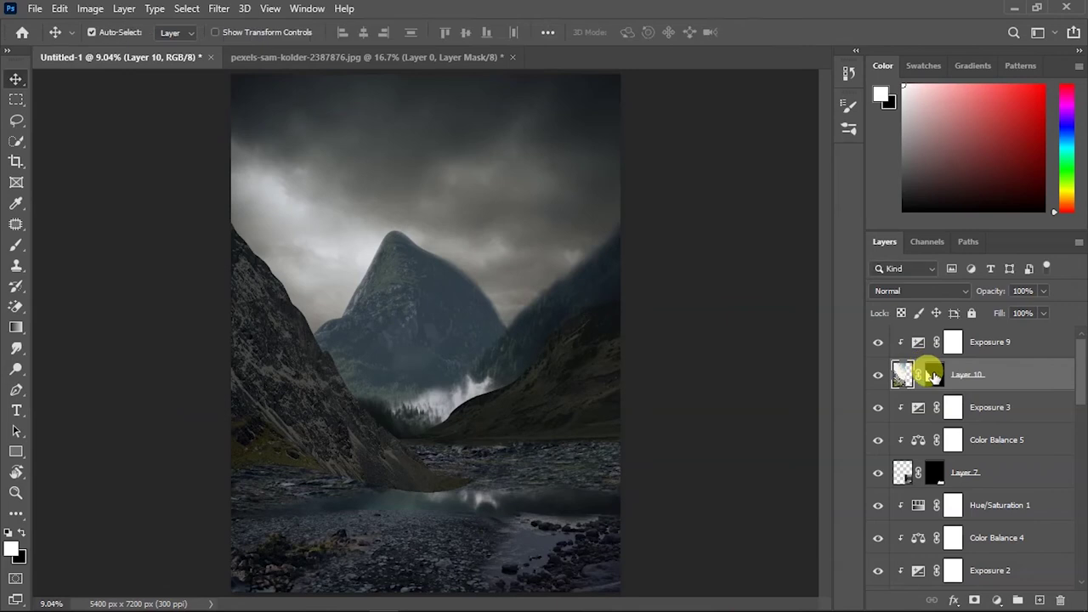
# - Target Layer 10's mask with a black brush for masking
pyautogui.click(932, 373)
pyautogui.press('b')
pyautogui.press('x')
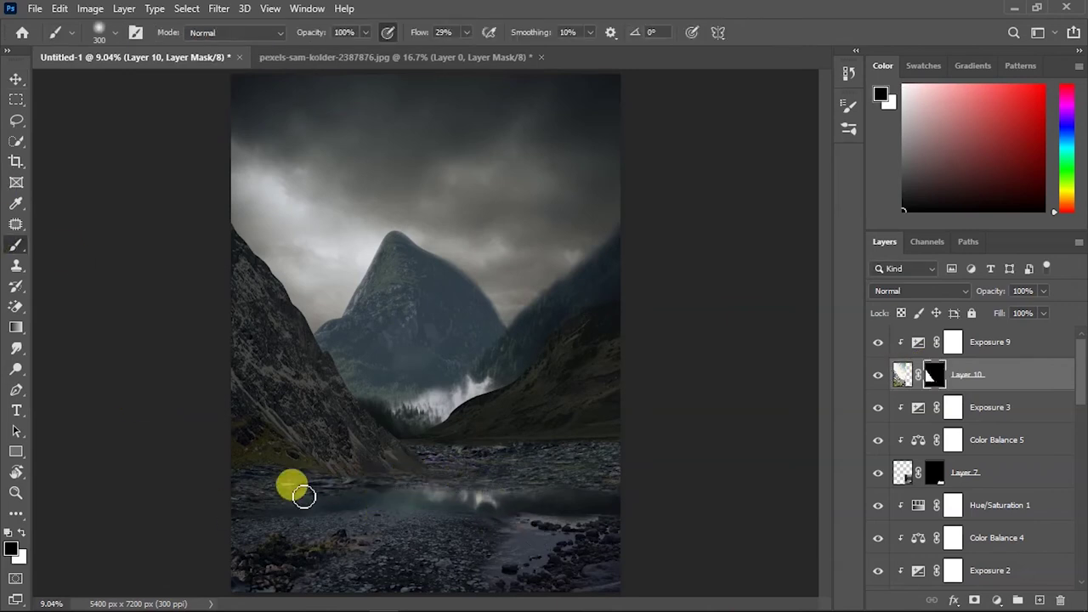
# - Close the pexels mountain photo and the previous source photo
pyautogui.click(535, 57)
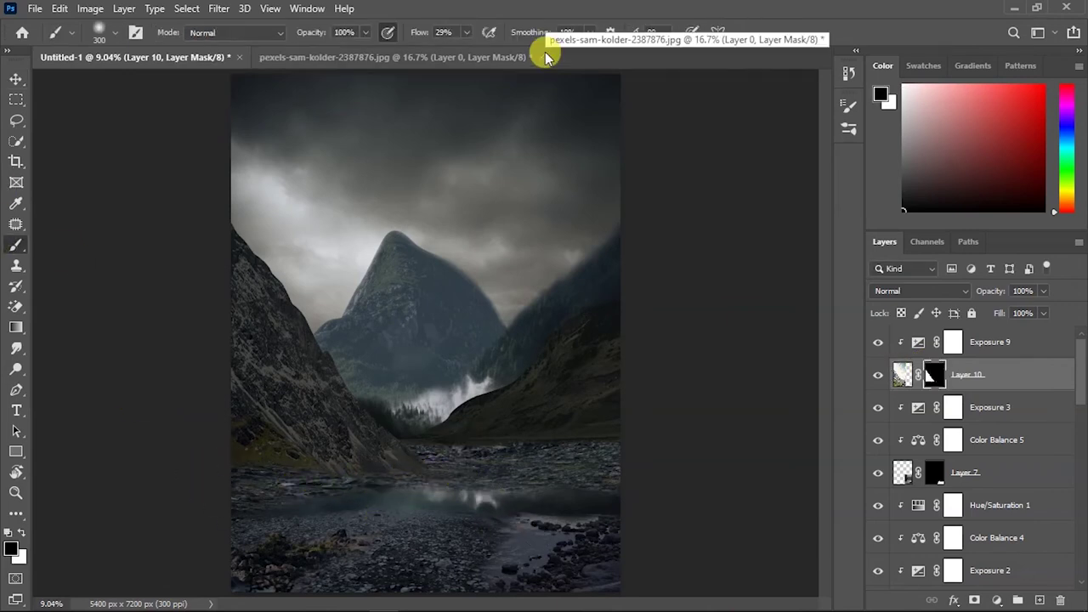
pyautogui.click(541, 56)
pyautogui.click(16, 78)
pyautogui.scroll(-5, 1006, 370)
pyautogui.scroll(3, 1006, 370)
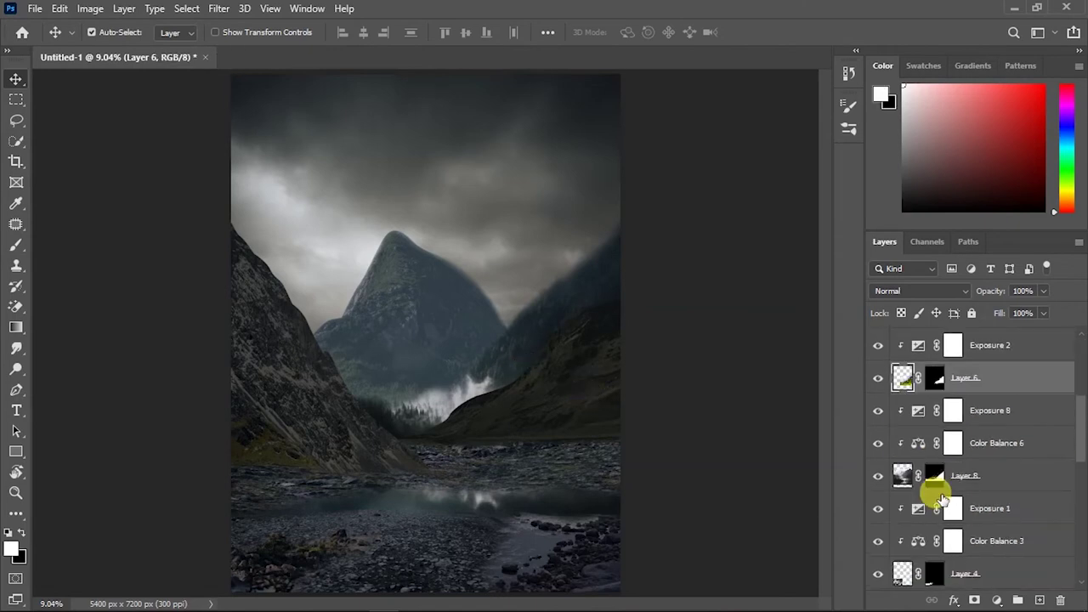
# - Open the castle photo and begin tracing its outline with the Pen tool
pyautogui.click(952, 413)
pyautogui.hotkey('ctrl', 'o')
pyautogui.doubleClick(631, 204)
pyautogui.scroll(3, 307, 383)
pyautogui.hscroll(-3, 212, 365)
pyautogui.press('p')
pyautogui.moveTo(105, 274); pyautogui.dragTo(119, 274)
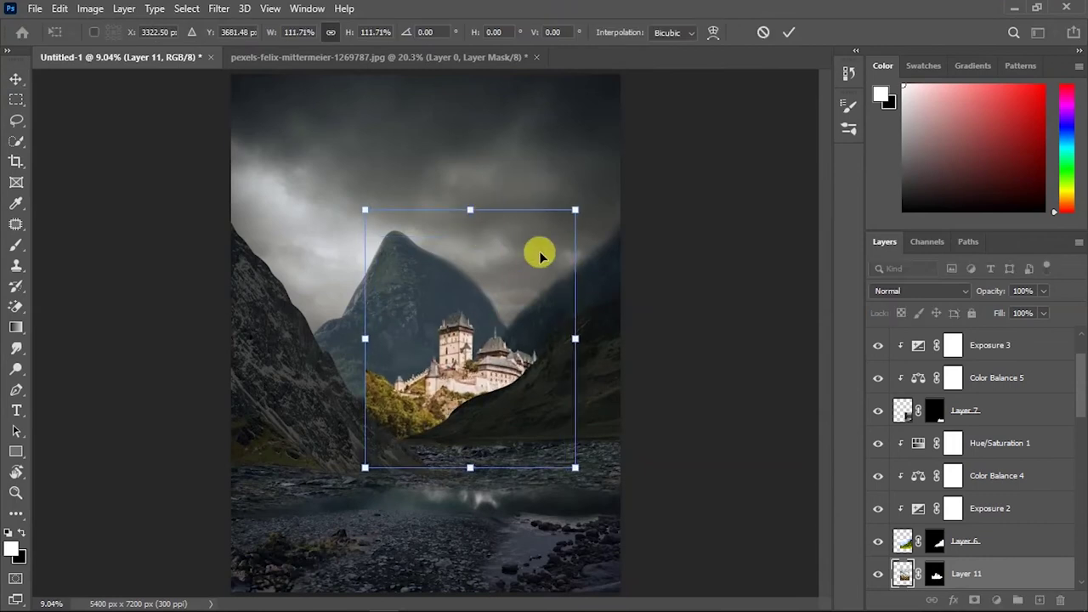
# - Position Layer 11's castle in the valley between the mountains
pyautogui.moveTo(540, 255); pyautogui.dragTo(461, 299)
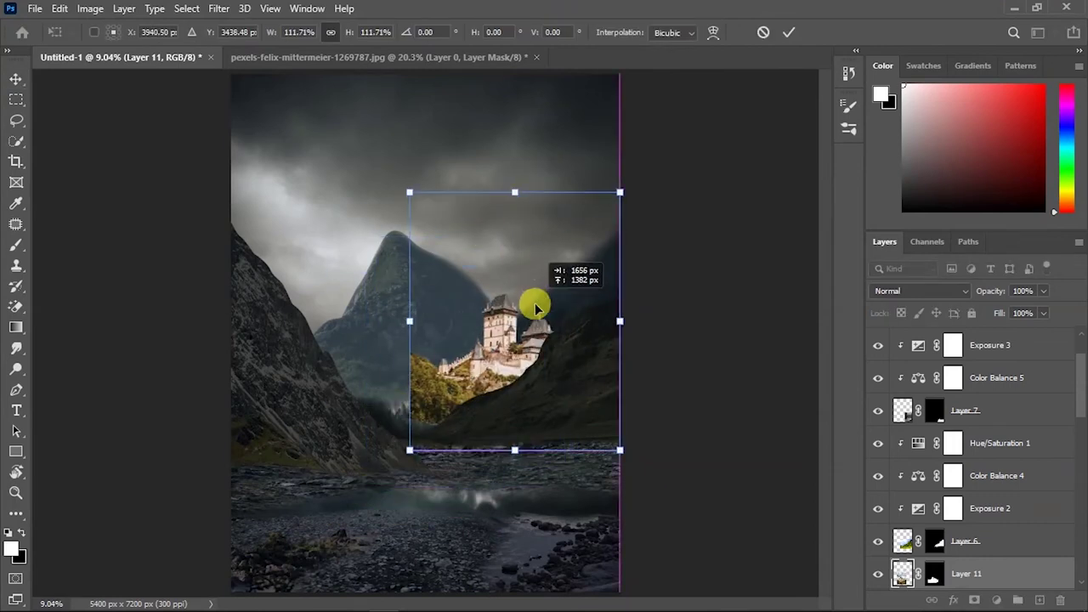
pyautogui.hotkey('ctrl', '+')
pyautogui.moveTo(401, 395); pyautogui.dragTo(409, 403)
pyautogui.press('Return')
# - Darken the castle with a clipped Exposure 10 set to -2.00
pyautogui.click(997, 600)
pyautogui.click(1023, 411)
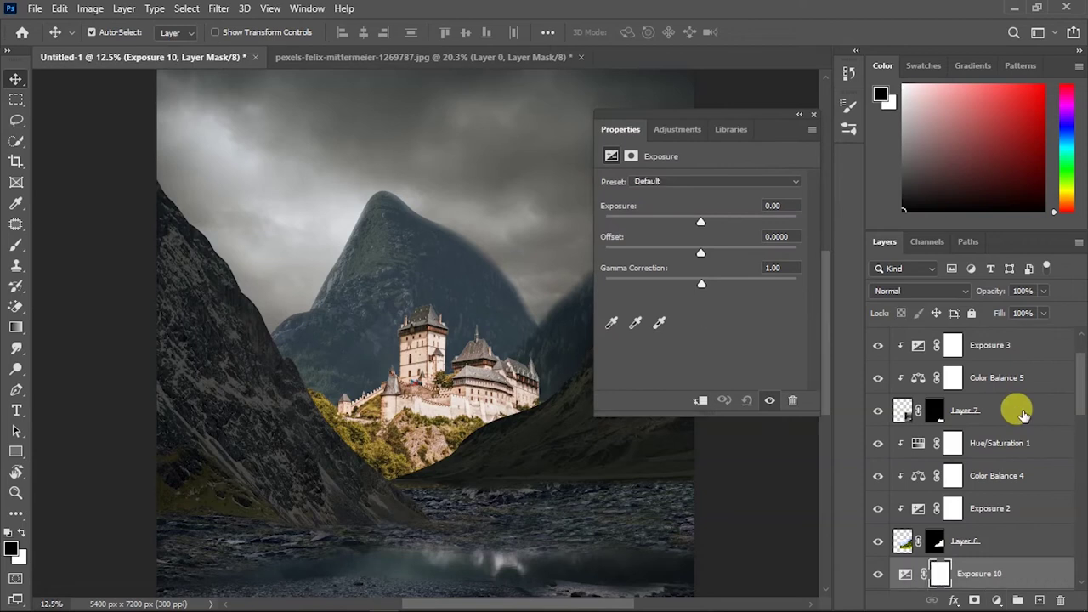
pyautogui.moveTo(700, 217); pyautogui.dragTo(643, 219)
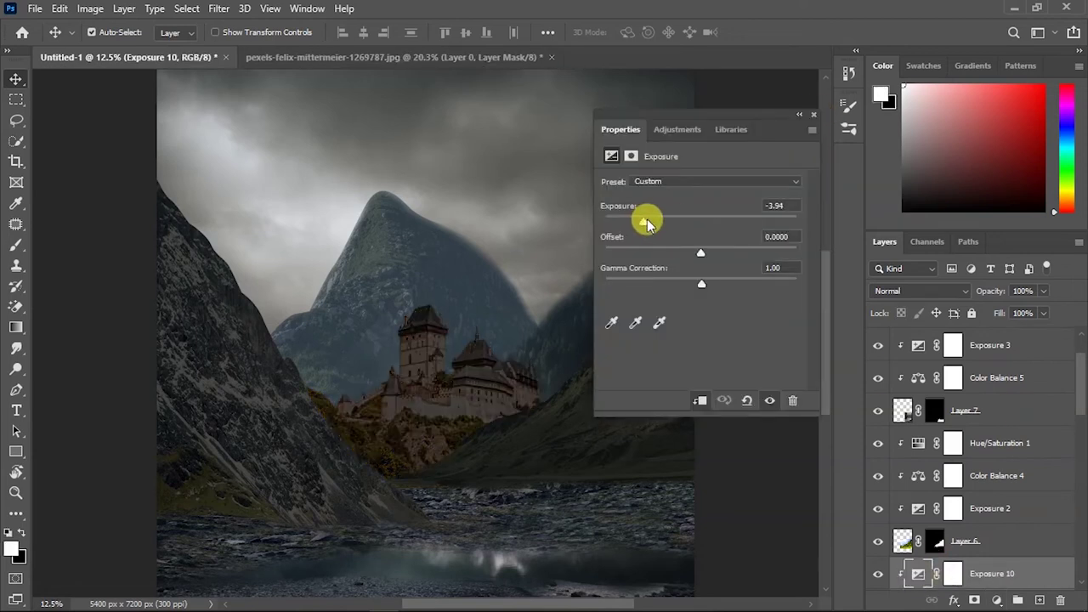
# - Invert Exposure 10's mask and start painting shadows onto the castle
pyautogui.click(814, 114)
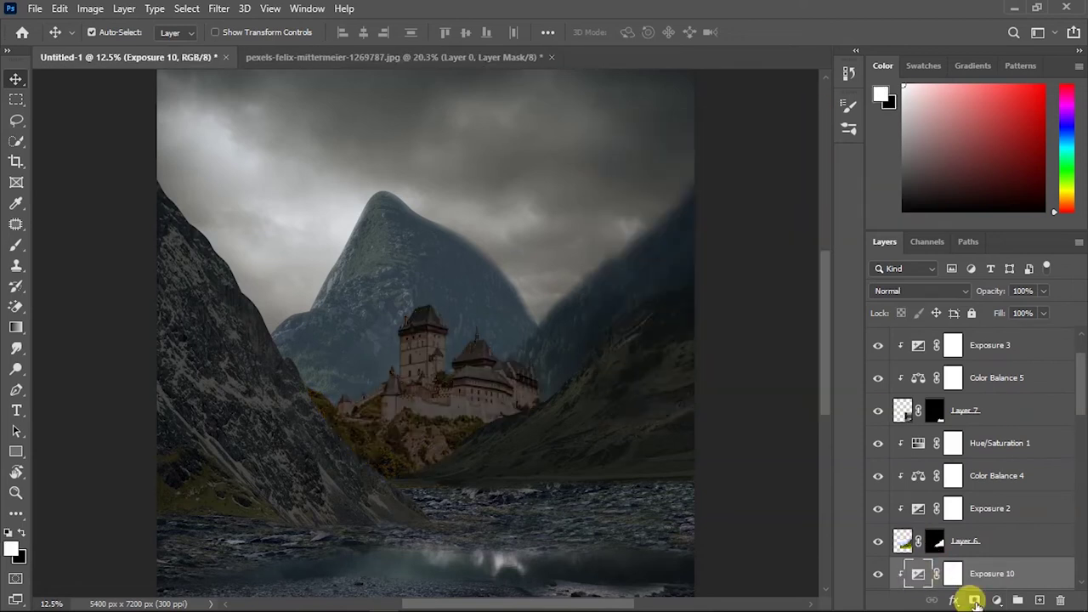
pyautogui.click(952, 573)
pyautogui.hotkey('ctrl', 'i')
pyautogui.hotkey('ctrl', '+')
pyautogui.press('b')
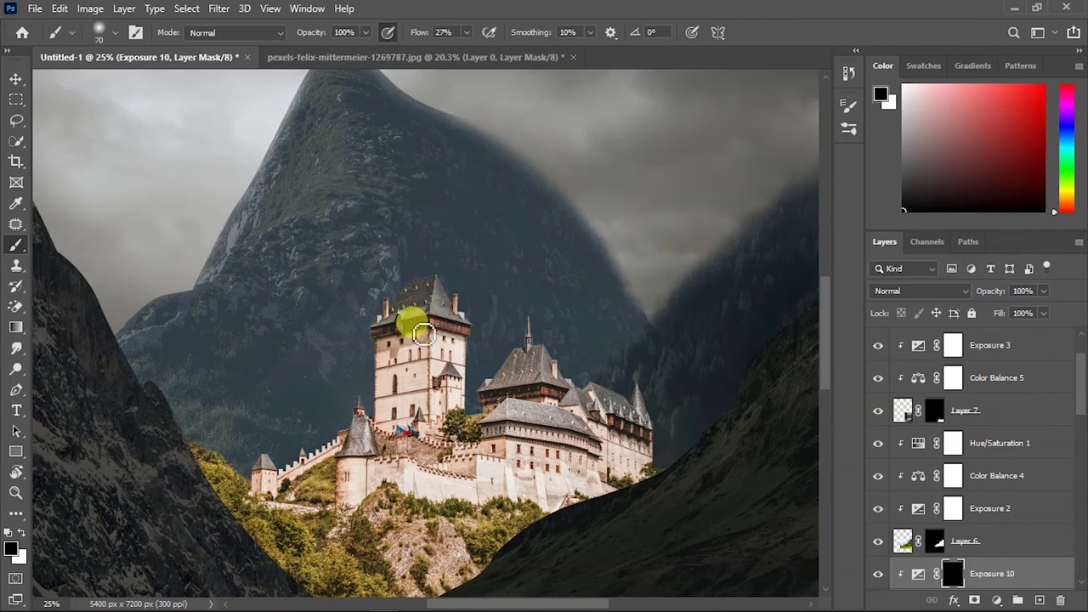
pyautogui.moveTo(395, 274)
pyautogui.mouseDown()
pyautogui.moveTo(382, 381)
pyautogui.moveTo(298, 454)
pyautogui.moveTo(461, 357)
pyautogui.moveTo(437, 438)
pyautogui.moveTo(425, 320)
pyautogui.moveTo(408, 461)
pyautogui.moveTo(414, 545)
pyautogui.mouseUp()
# - Shade the castle's right-hand buildings and walls at full flow with varying brush sizes
pyautogui.hotkey('shift', '0')
pyautogui.moveTo(600, 439)
pyautogui.mouseDown()
pyautogui.moveTo(570, 376)
pyautogui.moveTo(525, 394)
pyautogui.moveTo(588, 430)
pyautogui.moveTo(499, 478)
pyautogui.moveTo(576, 477)
pyautogui.mouseUp()
pyautogui.press('[')
pyautogui.press('[')
pyautogui.press('[')
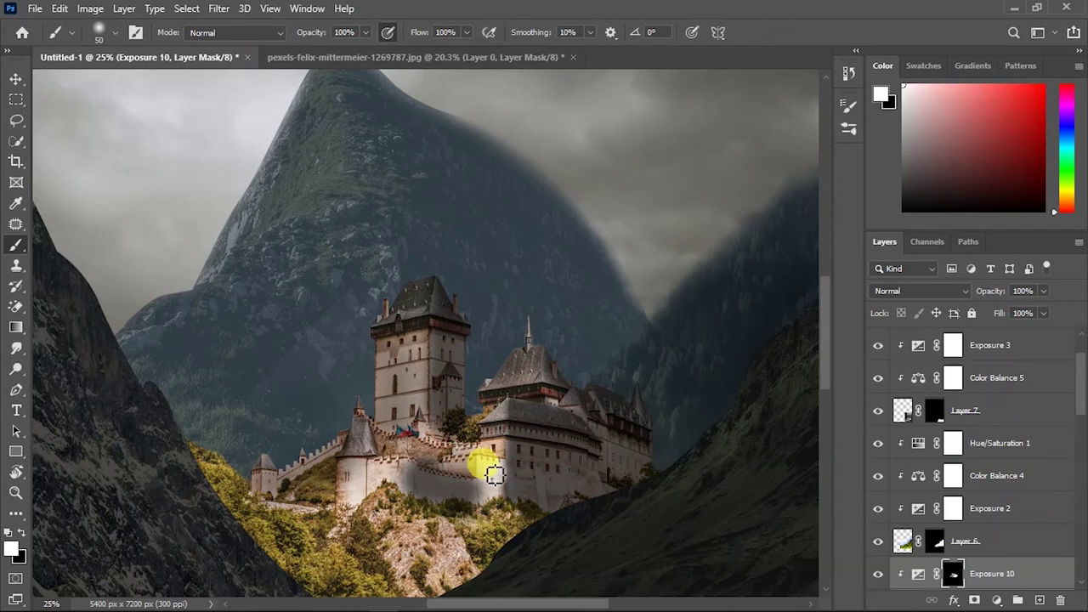
pyautogui.moveTo(468, 474); pyautogui.dragTo(405, 468)
pyautogui.press(']')
pyautogui.press(']')
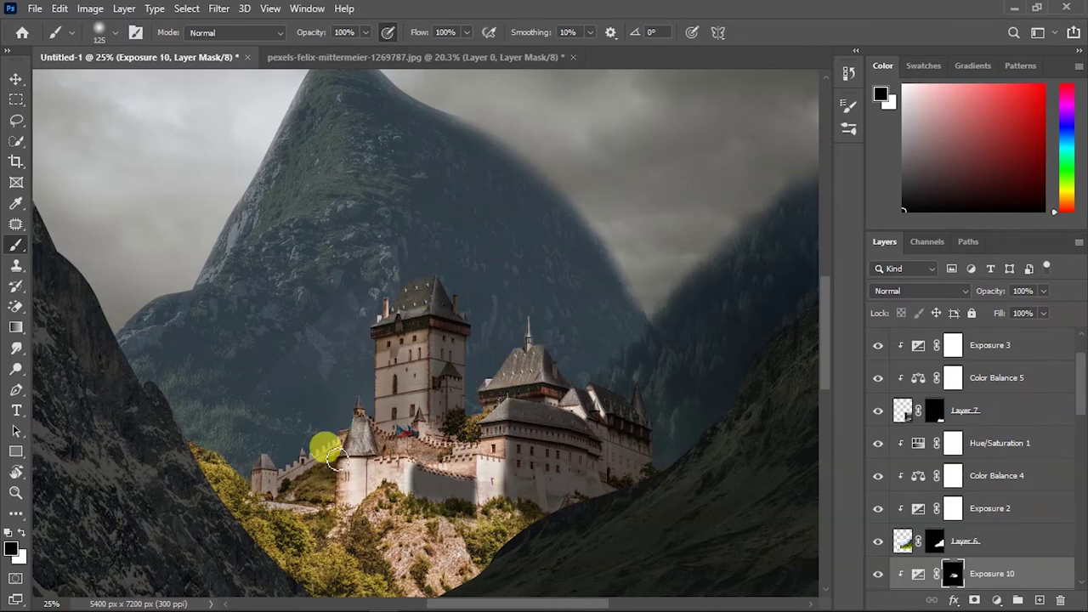
pyautogui.press('[')
pyautogui.press('[')
pyautogui.press('[')
pyautogui.press('x')
pyautogui.scroll(-3, 289, 417)
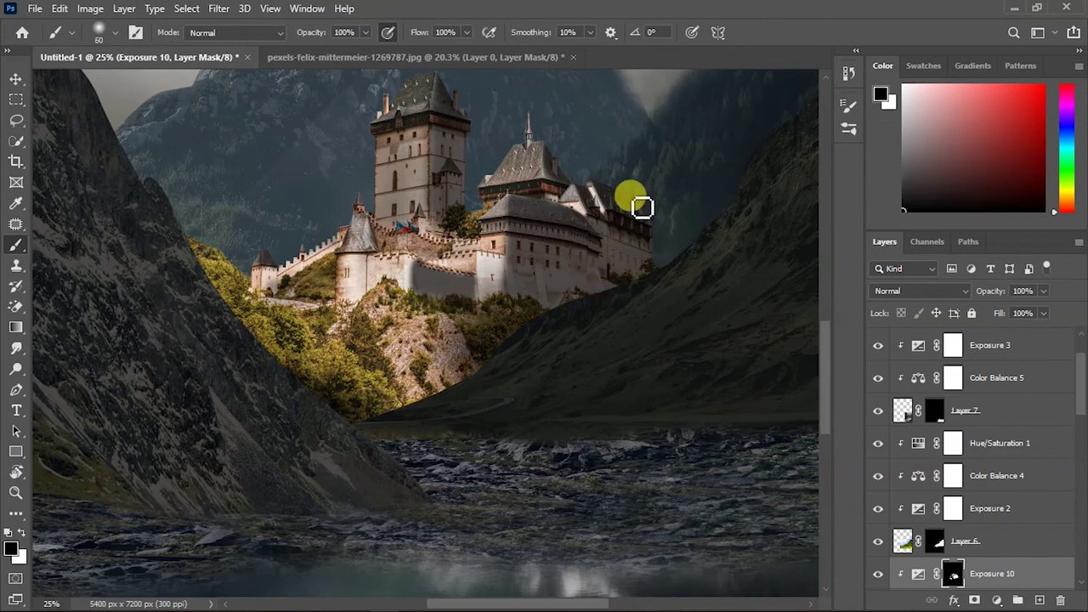
pyautogui.hotkey('ctrl', '-')
pyautogui.hotkey('ctrl', '-')
pyautogui.press('v')
pyautogui.press('x')
# - Add Exposure 11 at -1.06 to darken the castle further
pyautogui.doubleClick(918, 574)
pyautogui.click(806, 113)
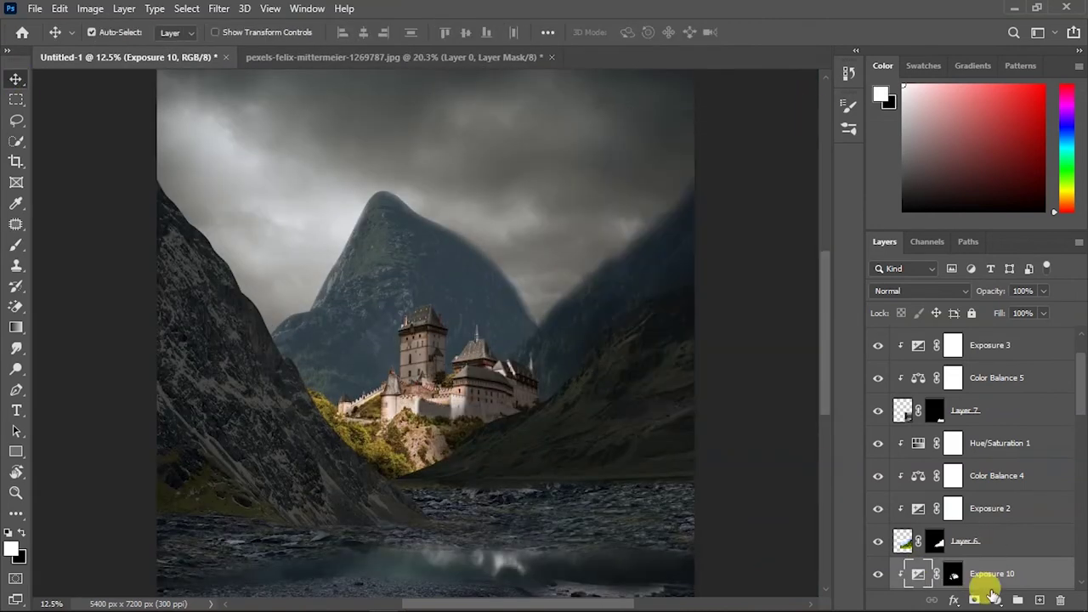
pyautogui.moveTo(701, 219); pyautogui.dragTo(687, 222)
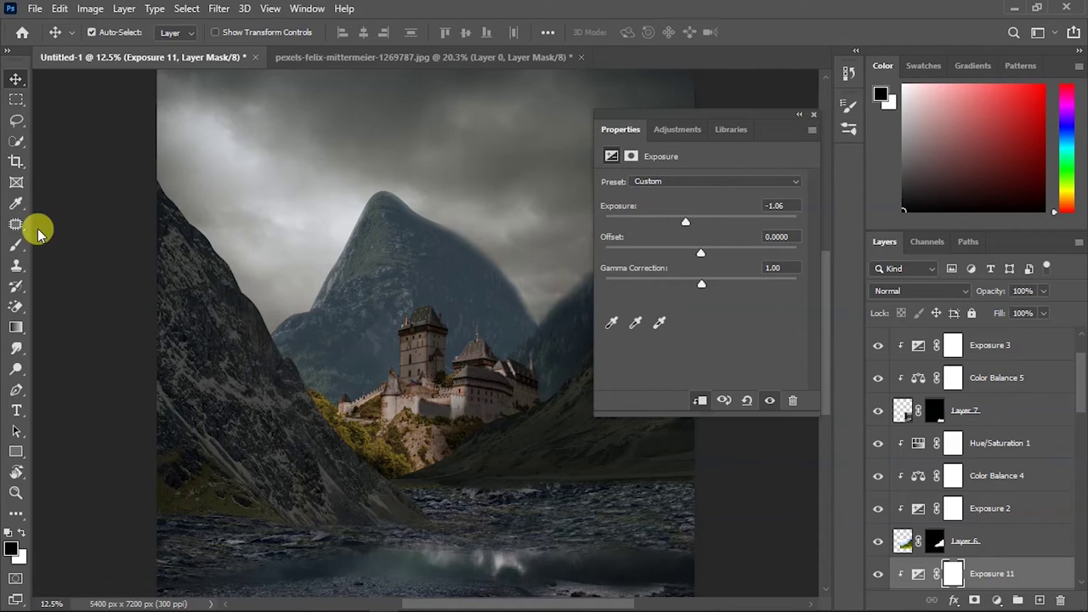
pyautogui.press('b')
pyautogui.scroll(-3, 978, 442)
pyautogui.click(953, 411)
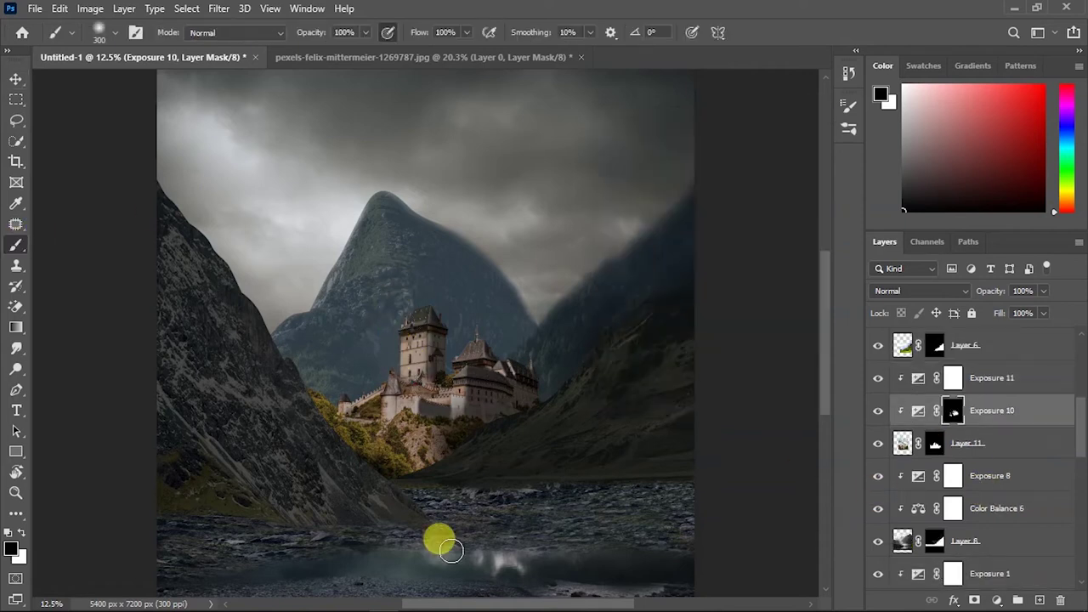
# - Open pexels-pixabay-161913.jpg and zoom in to trace the second castle
pyautogui.press('v')
pyautogui.click(992, 378)
pyautogui.hotkey('ctrl', 'o')
pyautogui.doubleClick(605, 272)
pyautogui.hotkey('ctrl', '+')
pyautogui.press('p')
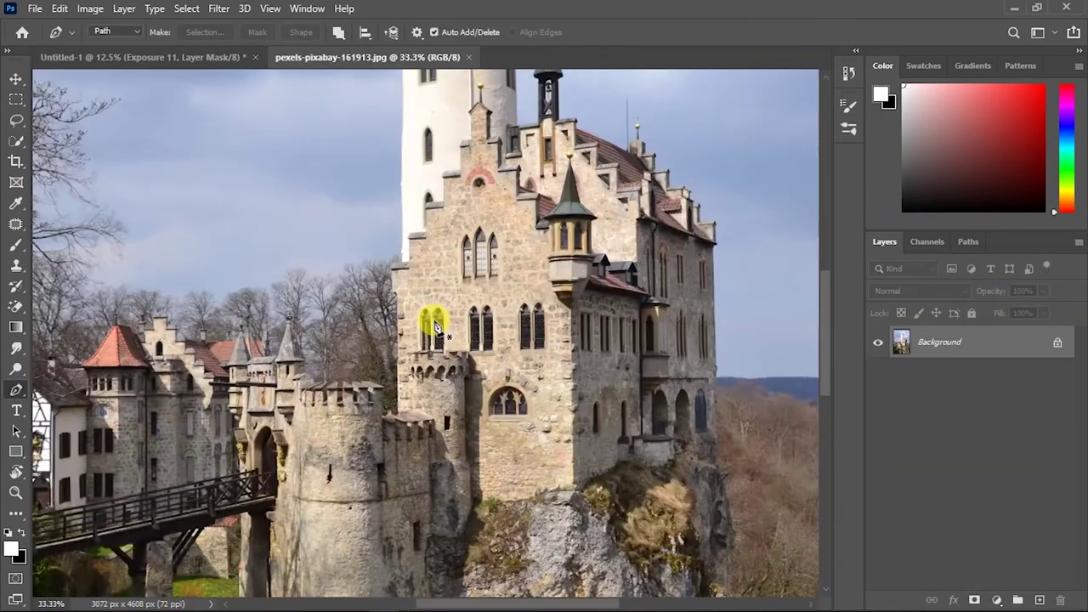
# - Scale and place the second castle right of the first, below Layer 11
pyautogui.moveTo(692, 87); pyautogui.dragTo(538, 177)
pyautogui.moveTo(536, 346); pyautogui.dragTo(553, 296)
pyautogui.moveTo(626, 170); pyautogui.dragTo(598, 231)
pyautogui.moveTo(535, 323); pyautogui.dragTo(539, 311)
pyautogui.press('Return')
pyautogui.scroll(-3, 1049, 572)
pyautogui.moveTo(1015, 445); pyautogui.dragTo(1022, 553)
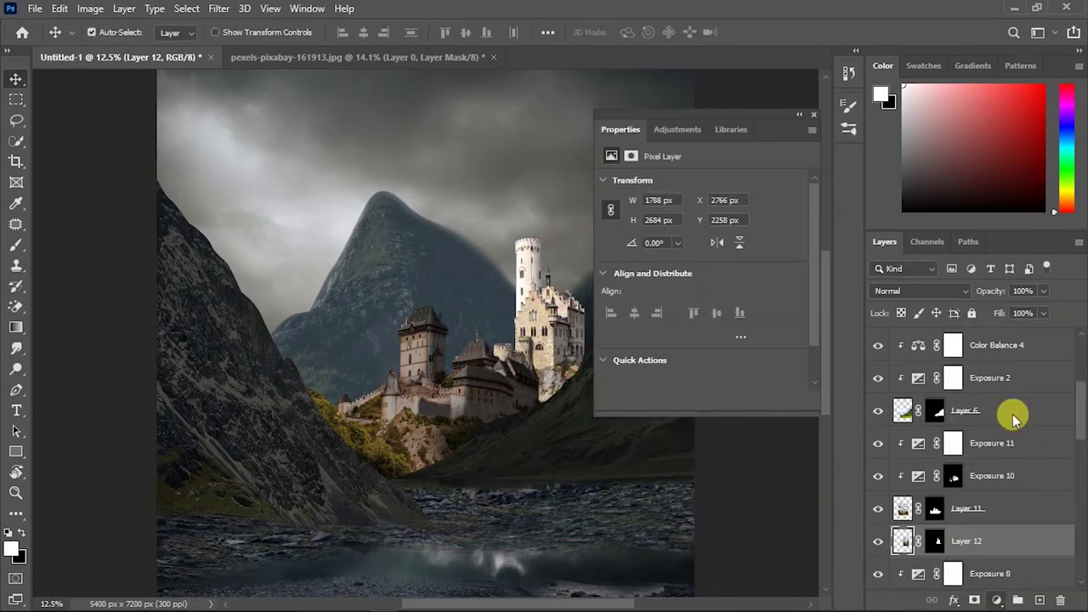
# - Darken the second castle with Exposure 12 at -2.22, masking it off the tower
pyautogui.moveTo(698, 223); pyautogui.dragTo(675, 220)
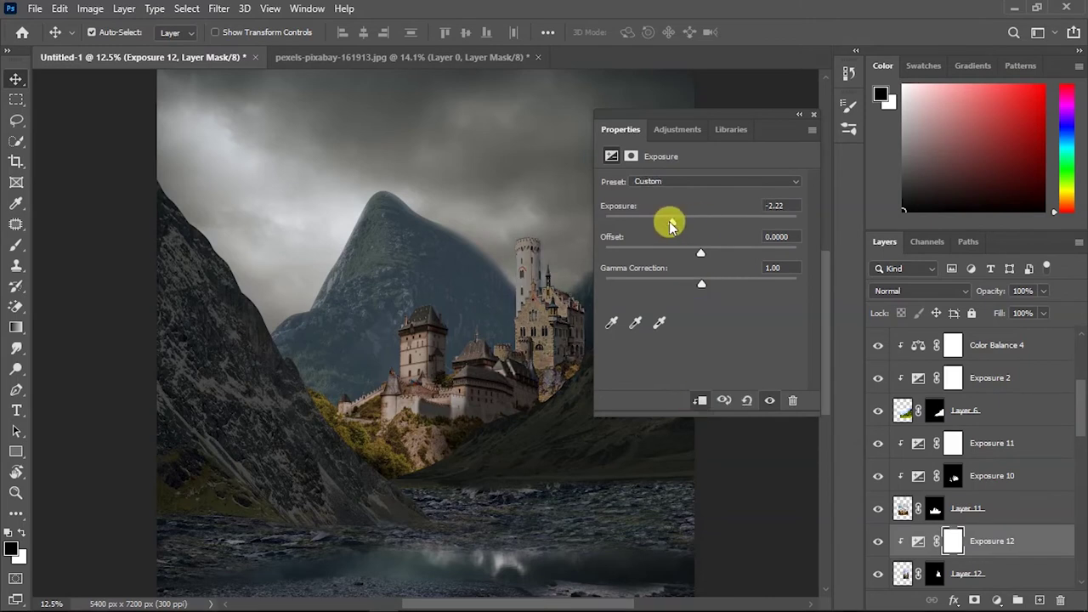
pyautogui.click(814, 114)
pyautogui.press('b')
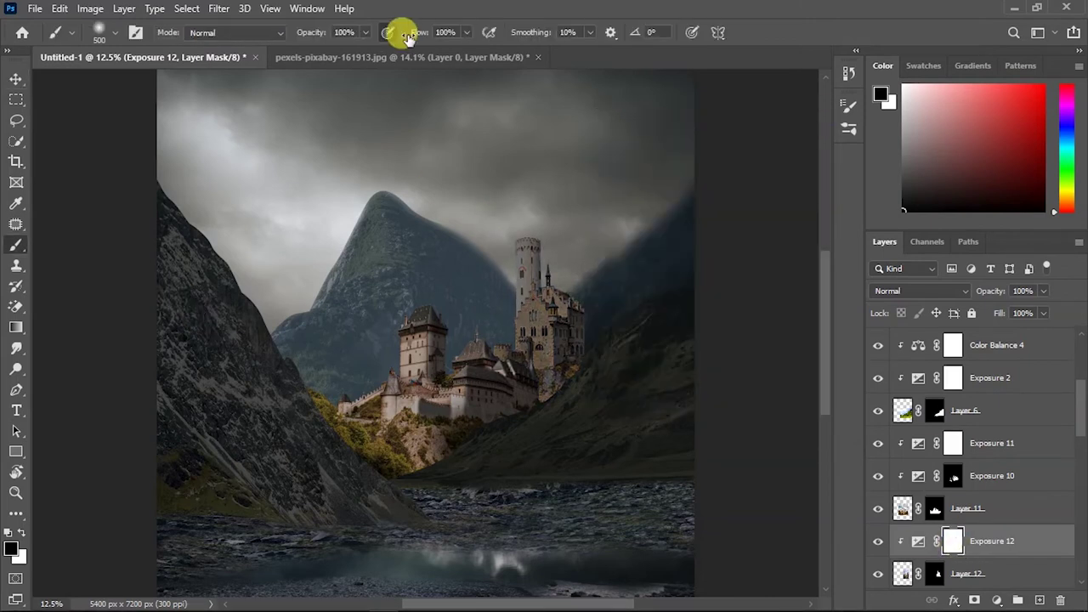
pyautogui.moveTo(492, 216)
pyautogui.mouseDown()
pyautogui.moveTo(521, 306)
pyautogui.moveTo(527, 267)
pyautogui.moveTo(522, 299)
pyautogui.mouseUp()
pyautogui.press(']')
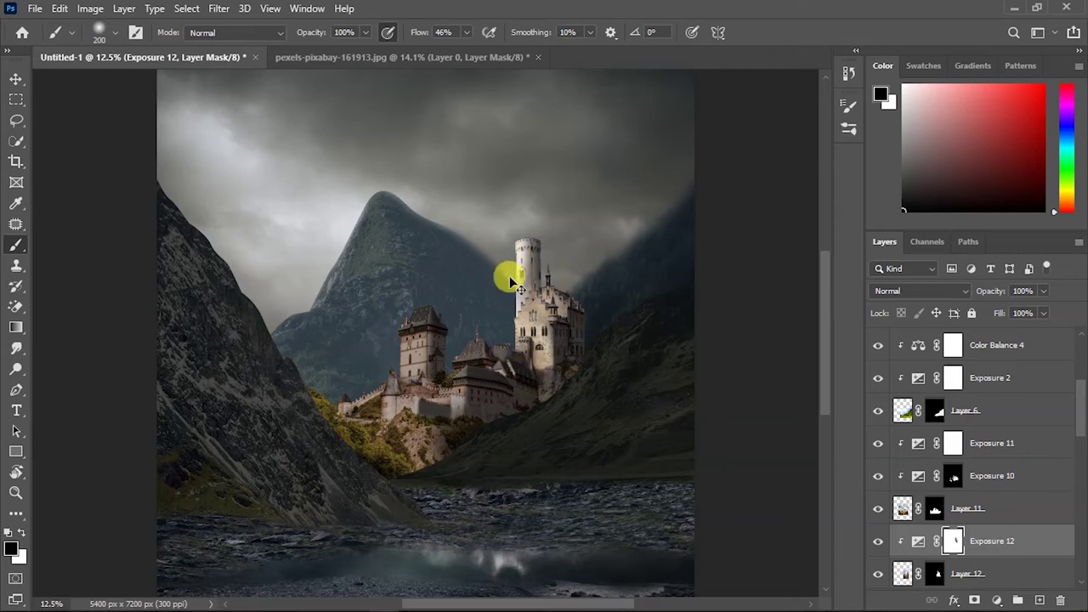
pyautogui.scroll(-3, 461, 454)
pyautogui.scroll(2, 462, 454)
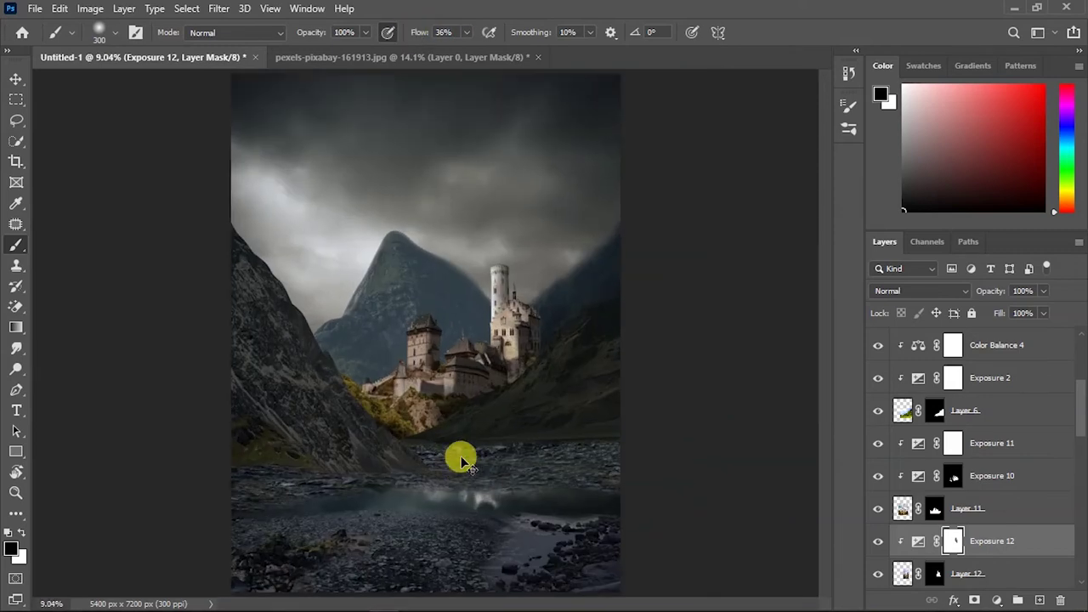
pyautogui.click(16, 83)
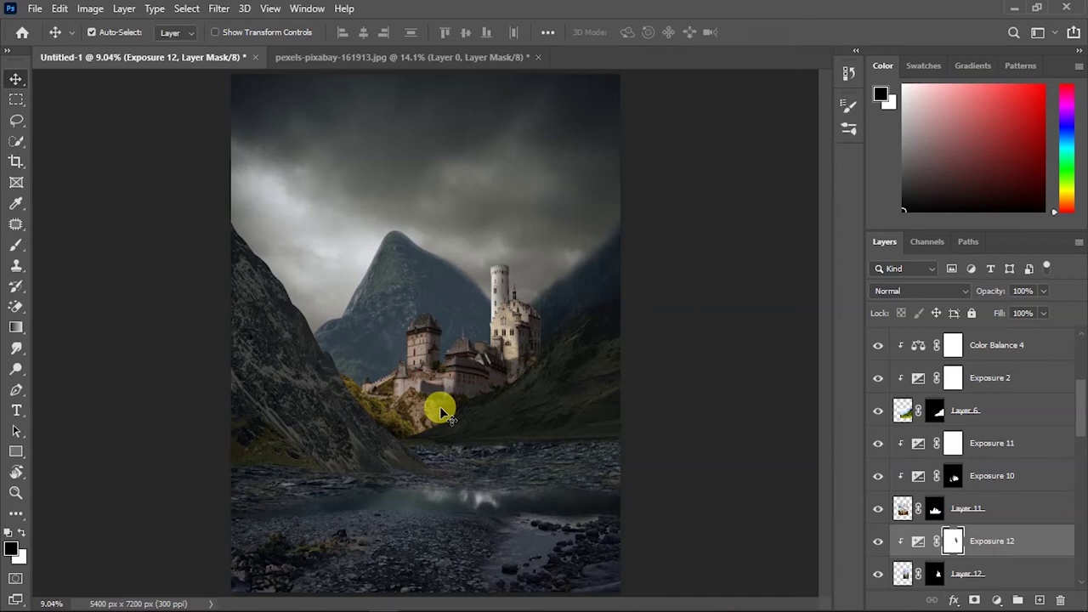
# - Close the second castle photo unsaved and open pexels-matt-hardy-2602545.jpg with the figure
pyautogui.click(537, 57)
pyautogui.click(537, 240)
pyautogui.hotkey('ctrl', 'o')
pyautogui.doubleClick(357, 253)
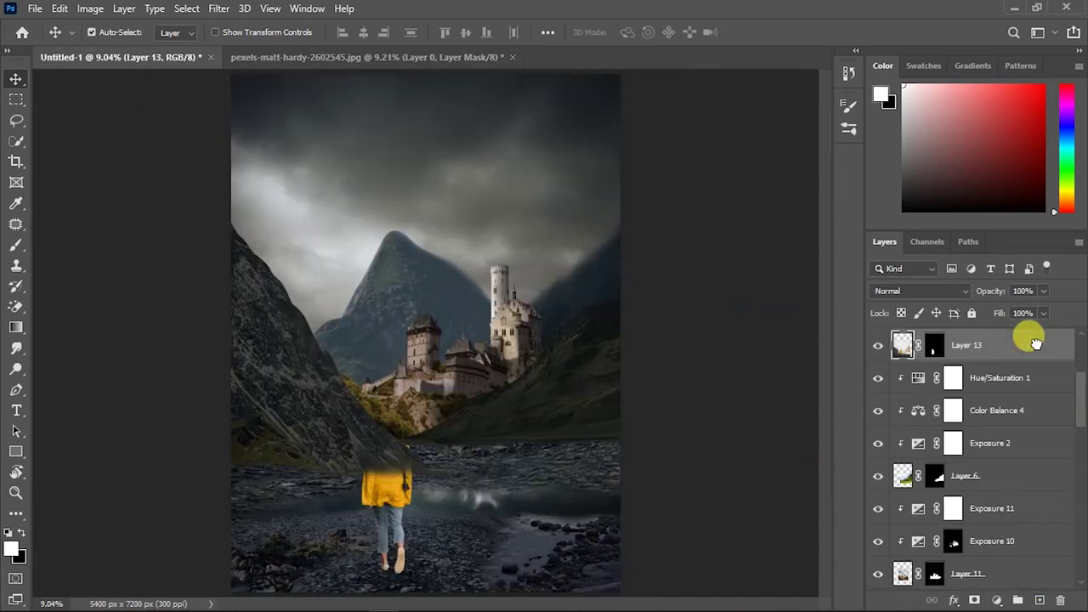
# - Move the figure layer to the top and scale it small onto the rocky riverbank
pyautogui.moveTo(1013, 503); pyautogui.dragTo(977, 340)
pyautogui.hotkey('ctrl', 't')
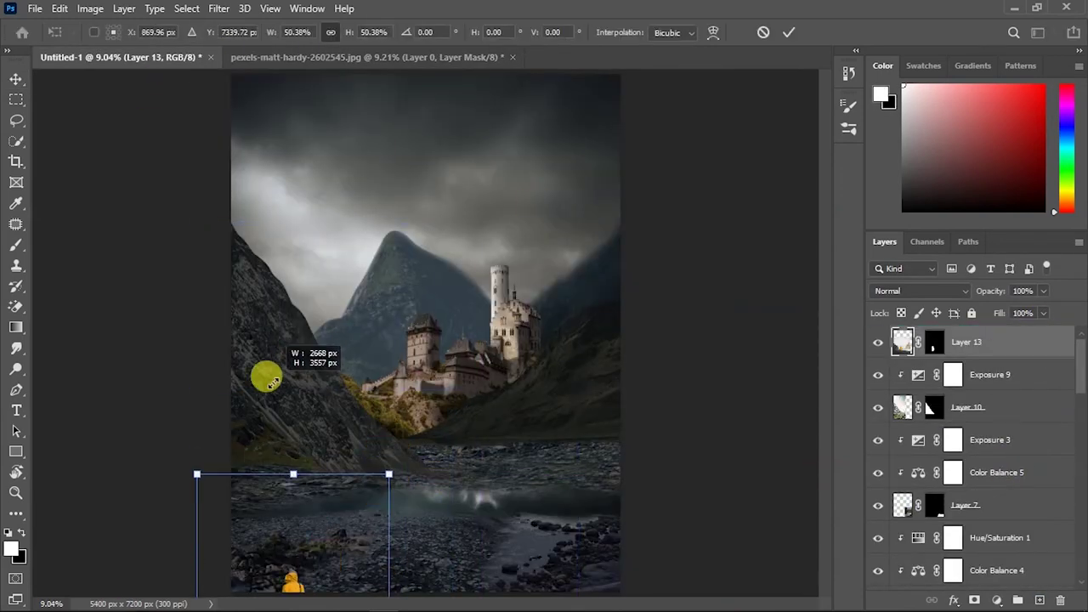
pyautogui.moveTo(291, 534); pyautogui.dragTo(437, 467)
pyautogui.moveTo(546, 359)
pyautogui.mouseDown()
pyautogui.moveTo(505, 410)
pyautogui.moveTo(553, 250)
pyautogui.moveTo(474, 436)
pyautogui.moveTo(442, 406)
pyautogui.mouseUp()
pyautogui.hotkey('ctrl', '+')
pyautogui.hotkey('ctrl', '+')
pyautogui.hotkey('ctrl', '+')
pyautogui.moveTo(472, 365)
pyautogui.mouseDown()
pyautogui.moveTo(491, 221)
pyautogui.moveTo(505, 252)
pyautogui.mouseUp()
pyautogui.press('Return')
# - Darken the figure with a clipped Exposure 13 to about -2.17
pyautogui.click(996, 600)
pyautogui.click(1001, 413)
pyautogui.moveTo(703, 223); pyautogui.dragTo(680, 223)
pyautogui.hotkey('ctrl', '0')
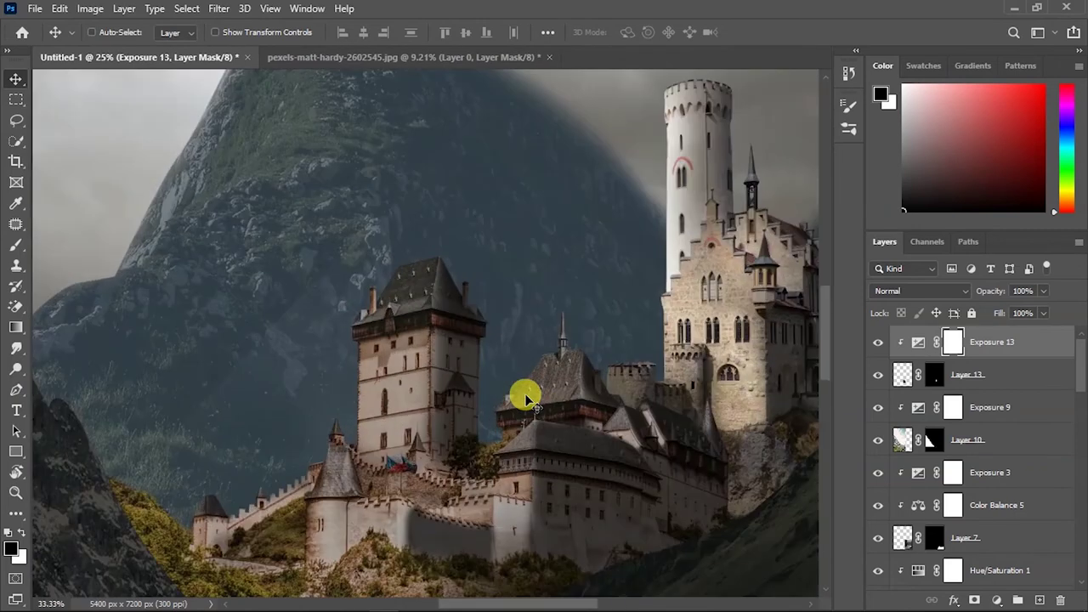
pyautogui.scroll(5, 522, 393)
pyautogui.click(686, 285)
pyautogui.hotkey('alt', ']')
pyautogui.moveTo(731, 119); pyautogui.dragTo(362, 138)
pyautogui.moveTo(303, 242); pyautogui.dragTo(301, 242)
pyautogui.click(969, 374)
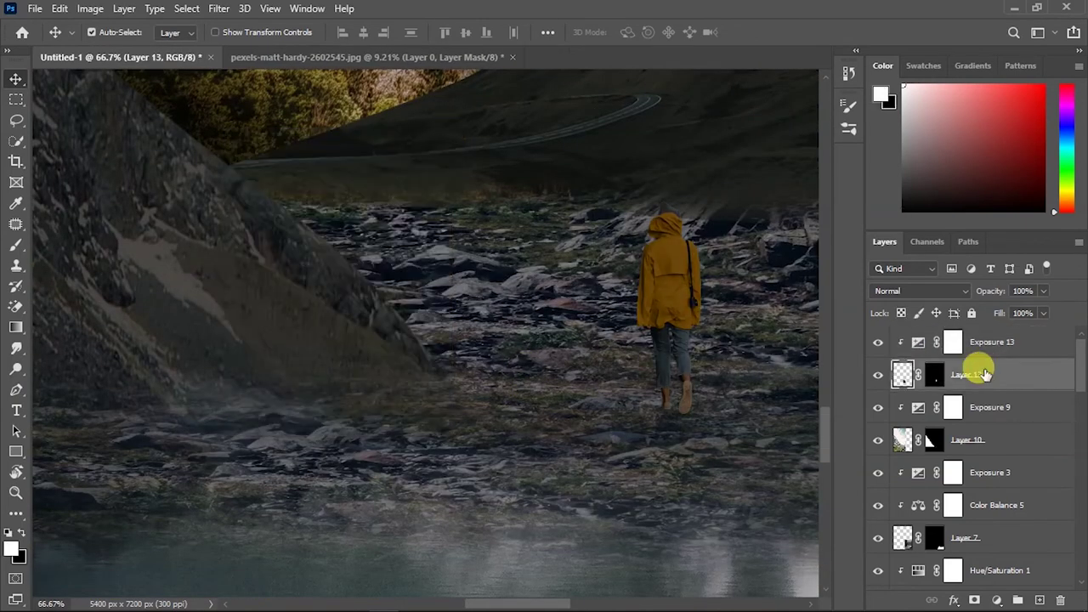
# - Add a darkened Exposure 14 with an inverted mask, ready to paint in white
pyautogui.click(986, 407)
pyautogui.click(997, 601)
pyautogui.click(1019, 407)
pyautogui.moveTo(331, 241); pyautogui.dragTo(300, 241)
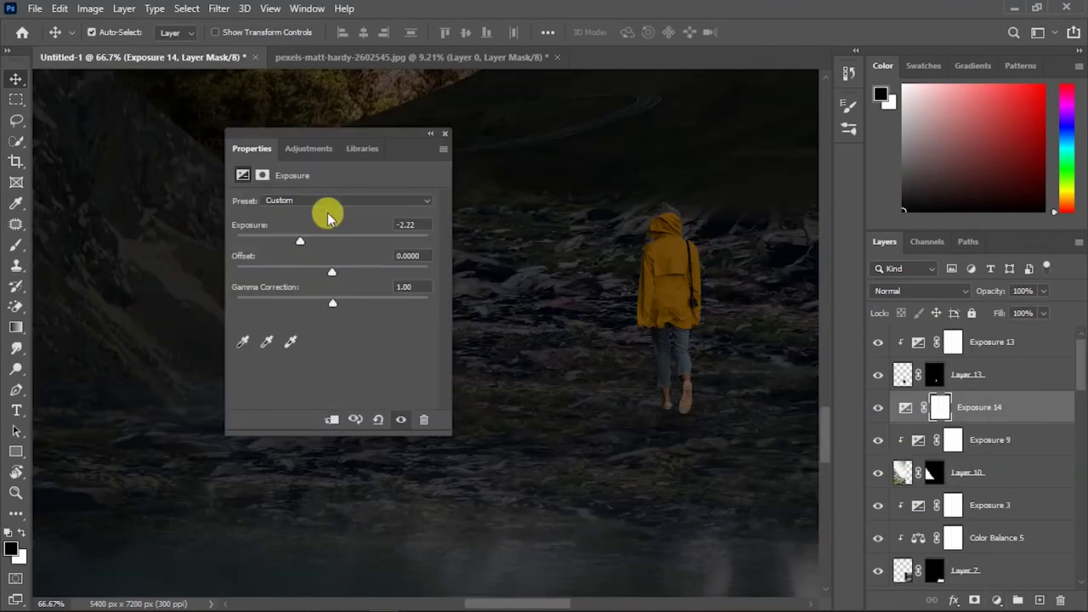
pyautogui.click(444, 134)
pyautogui.hotkey('ctrl', 'i')
pyautogui.press('b')
pyautogui.press('x')
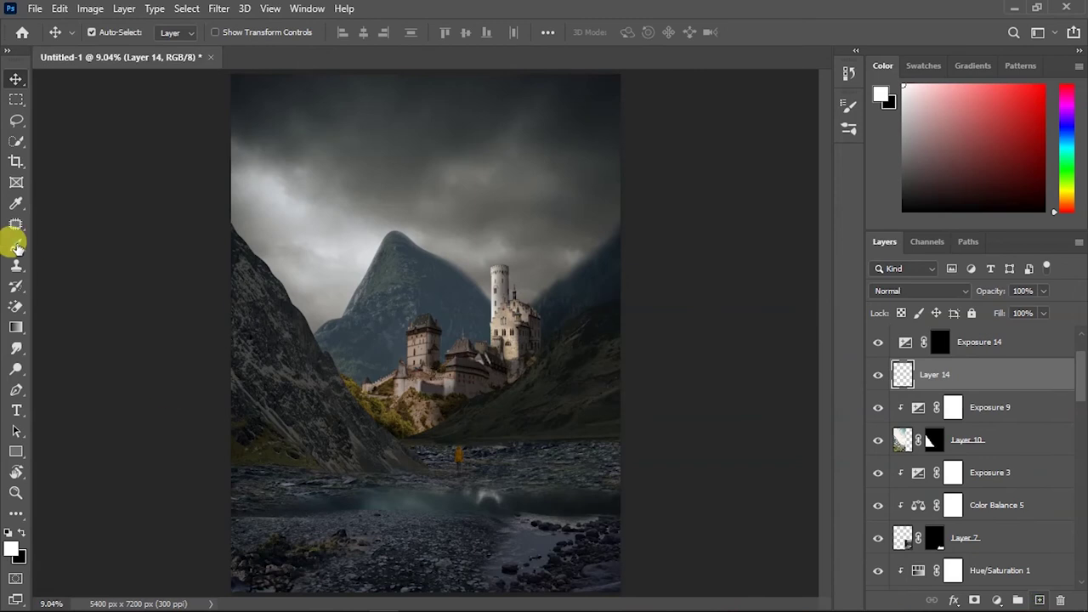
# - Add new empty layers, including one above the Exposure 11 mask
pyautogui.press('b')
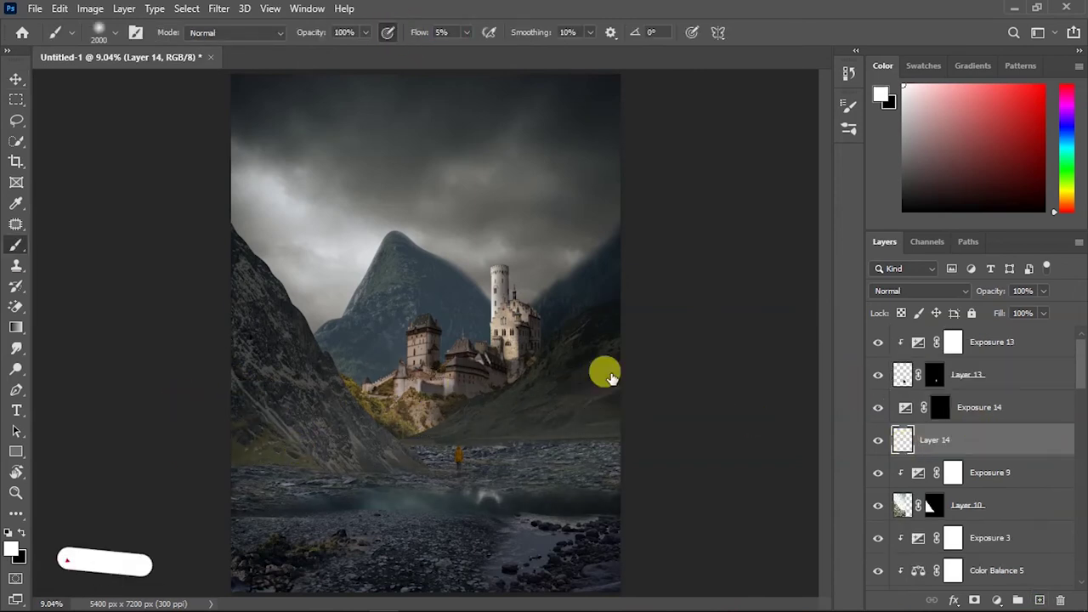
pyautogui.hotkey('ctrl', 'shift', 'alt', 'n')
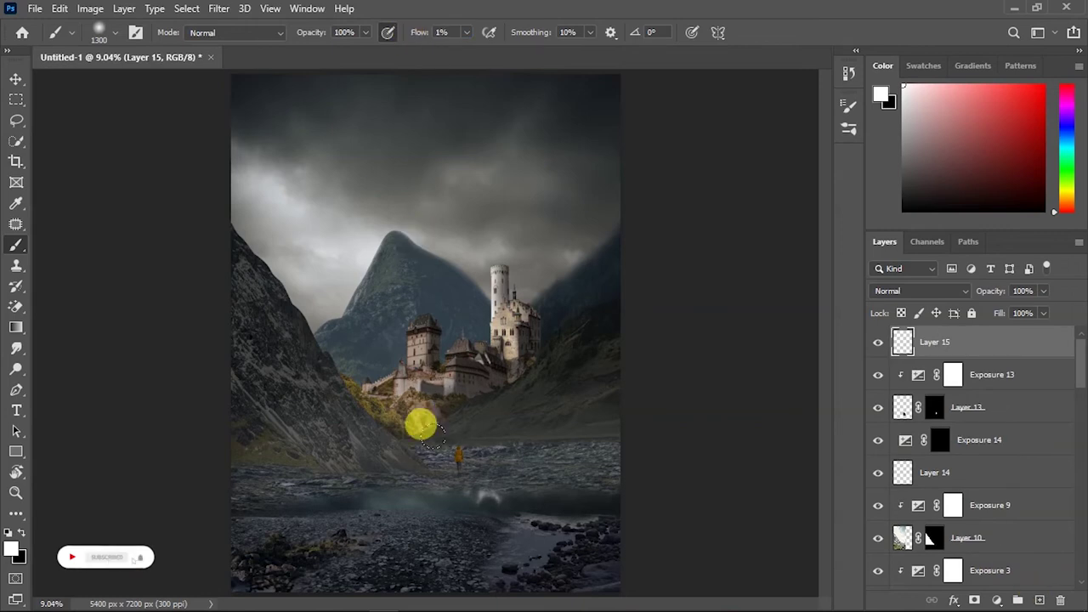
pyautogui.press('v')
pyautogui.click(617, 318)
pyautogui.scroll(-5, 971, 510)
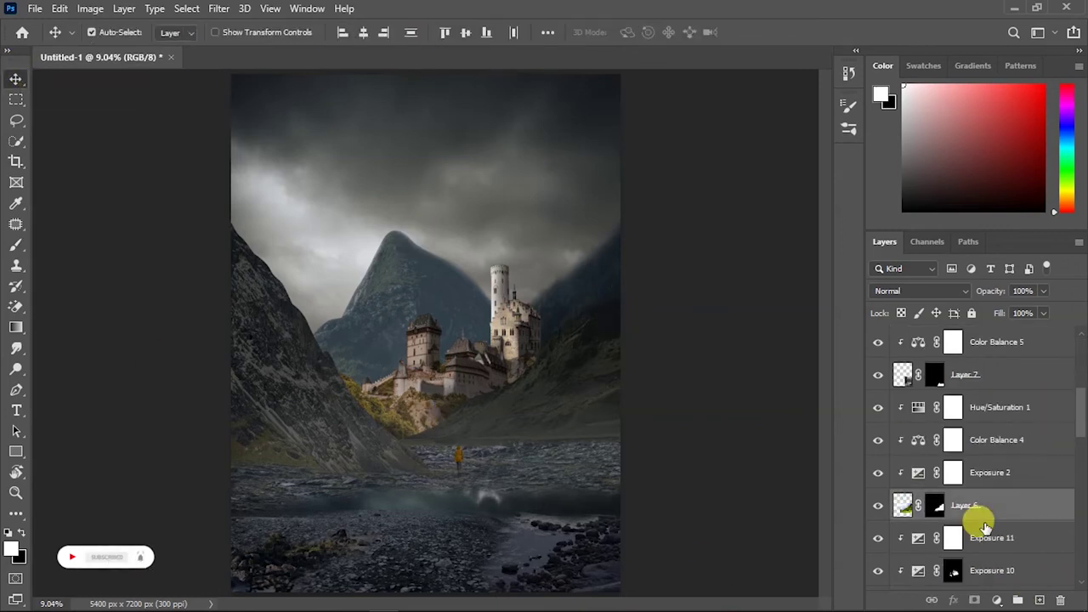
pyautogui.click(995, 374)
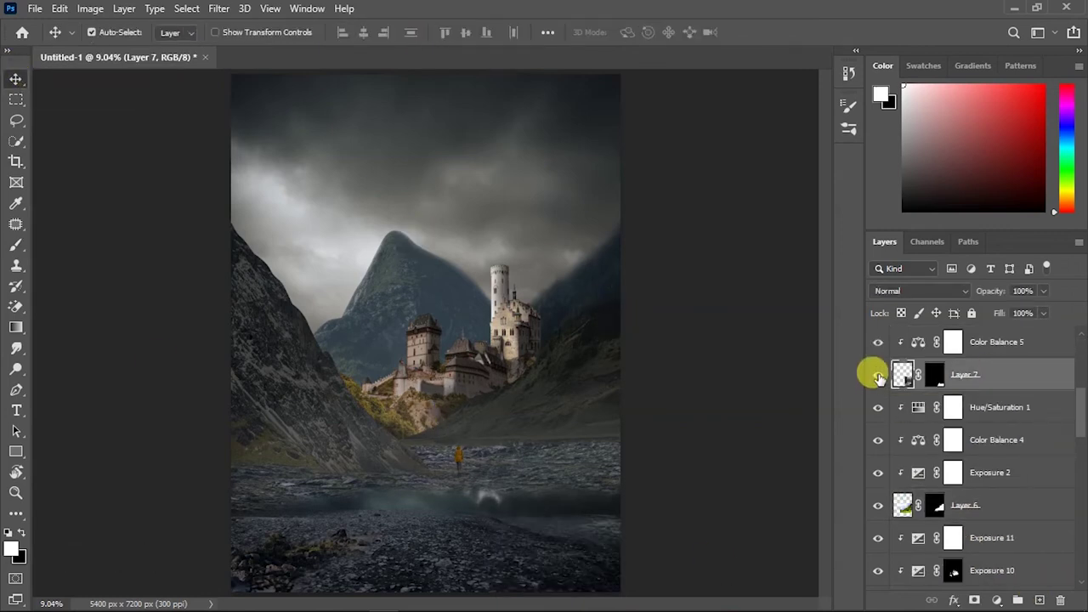
pyautogui.click(953, 537)
pyautogui.click(1041, 600)
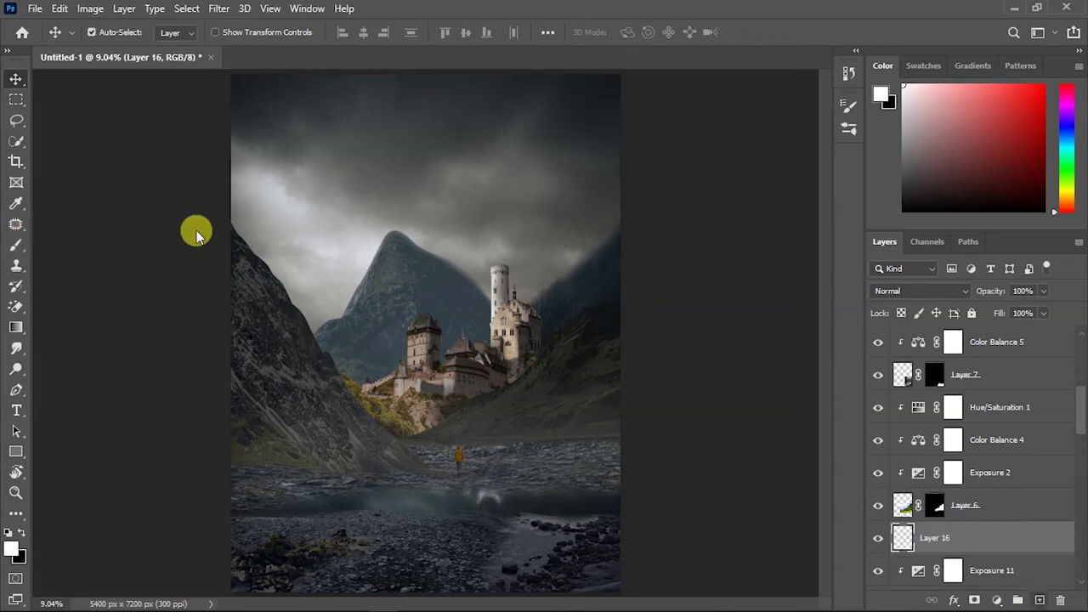
# - Add empty Layers 17 and 18 above the Exposure 1 adjustment layer
pyautogui.click(17, 244)
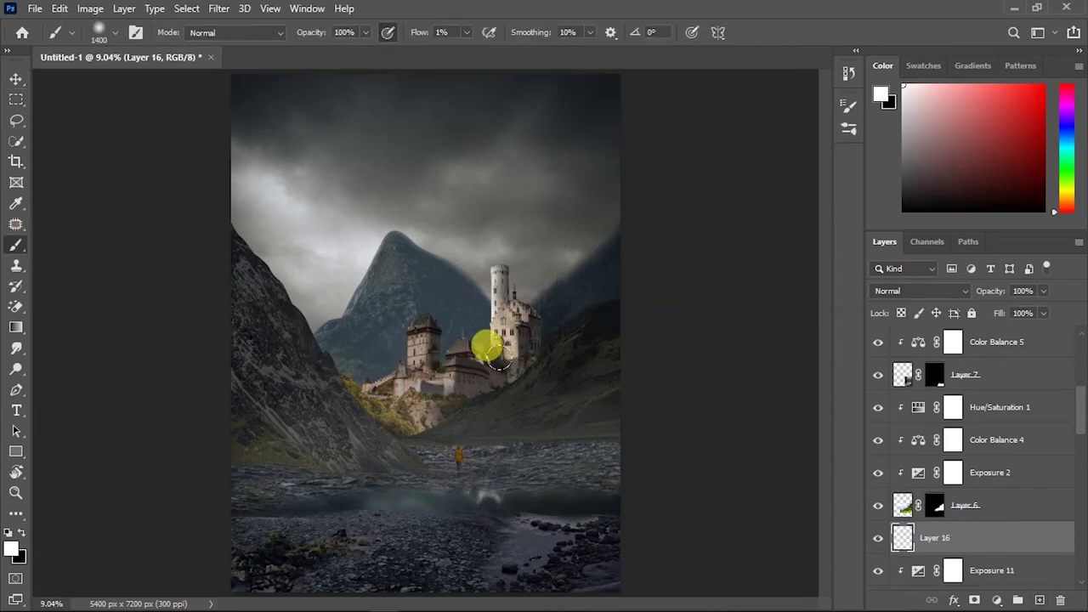
pyautogui.scroll(-2, 1010, 510)
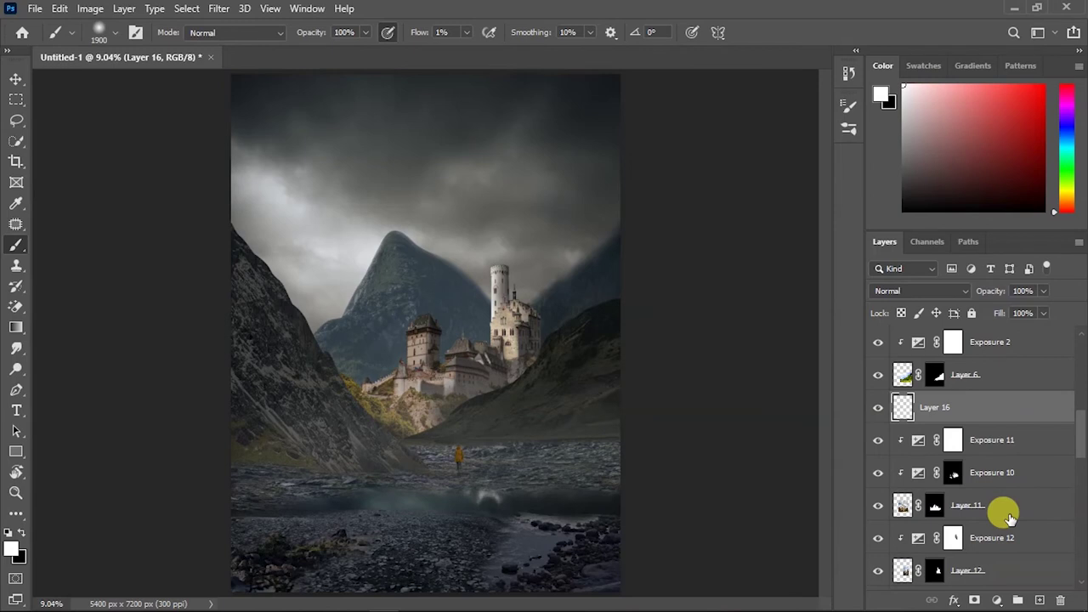
pyautogui.scroll(-2, 1032, 520)
pyautogui.click(1005, 476)
pyautogui.hotkey('ctrl', 'shift', 'alt', 'n')
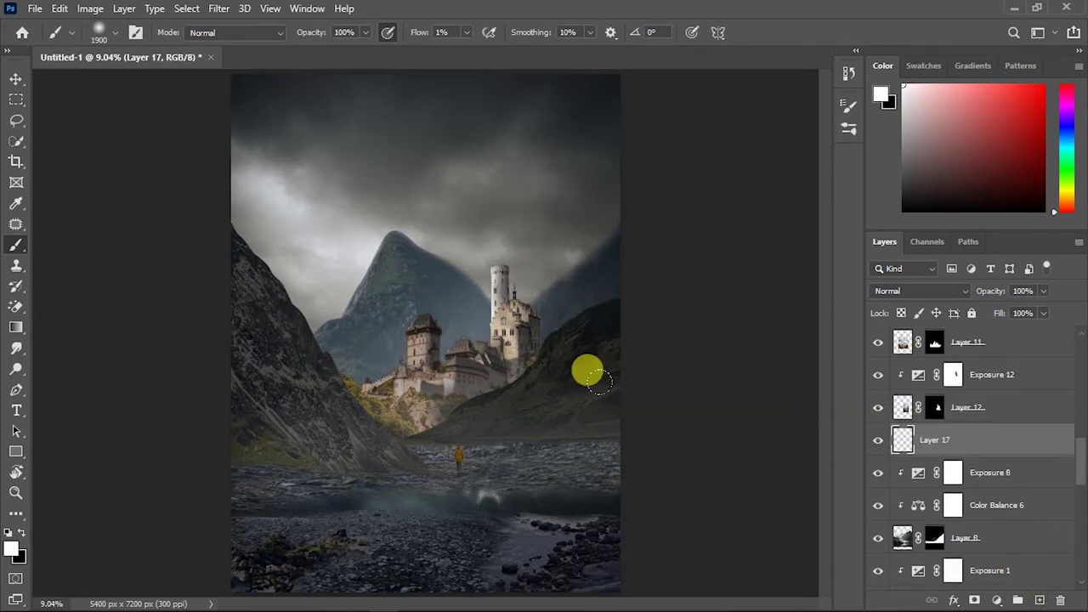
pyautogui.click(1028, 573)
pyautogui.click(1037, 600)
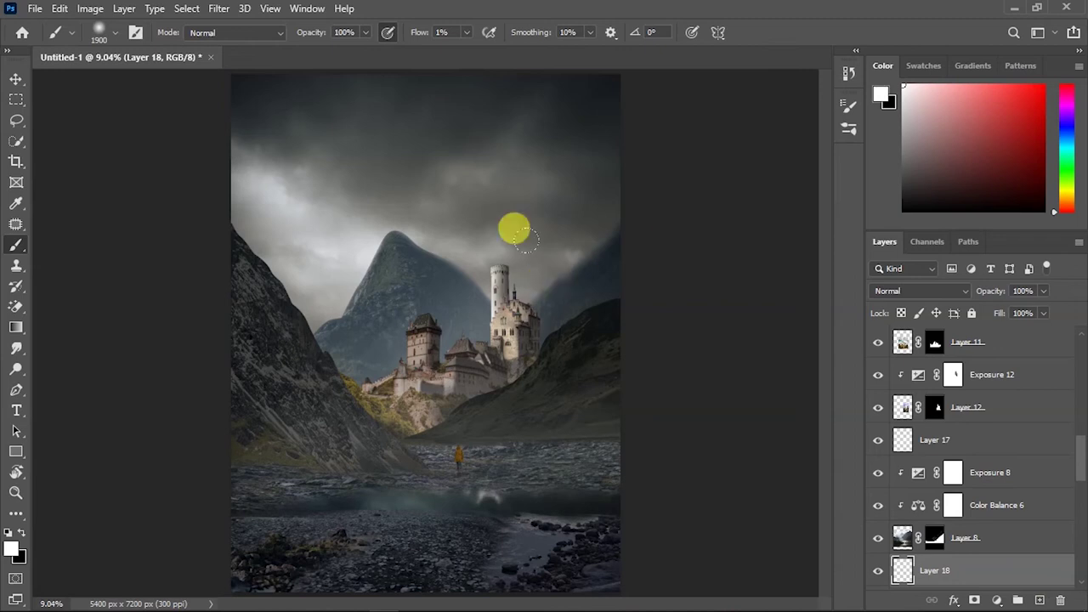
pyautogui.scroll(3, 972, 411)
# - Paint black on the Exposure 2 mask over the castle with a larger brush
pyautogui.click(972, 407)
pyautogui.press('x')
pyautogui.press(']')
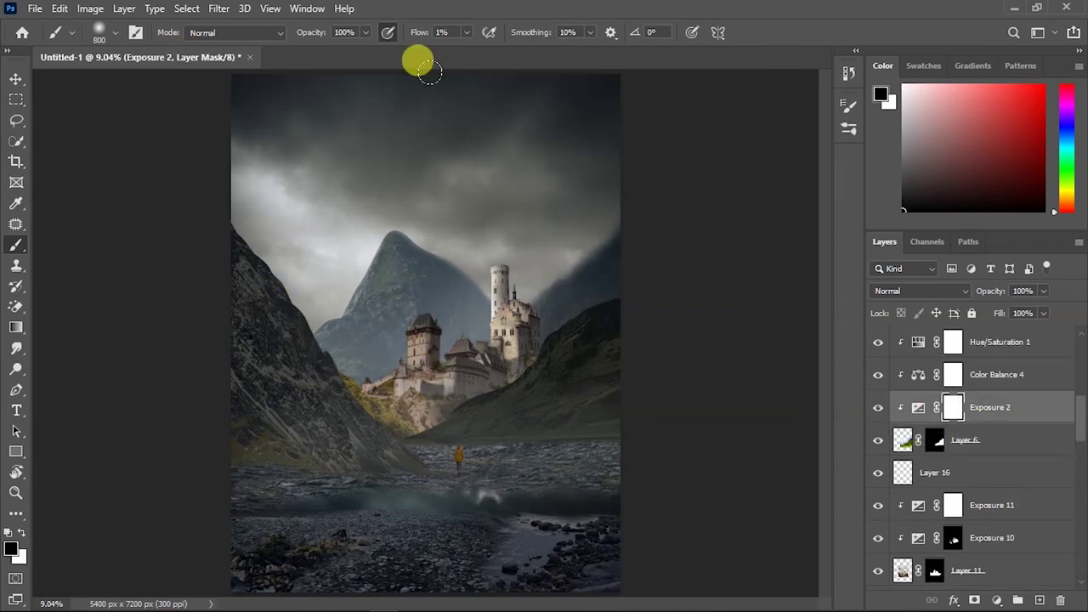
pyautogui.moveTo(546, 355); pyautogui.dragTo(477, 398)
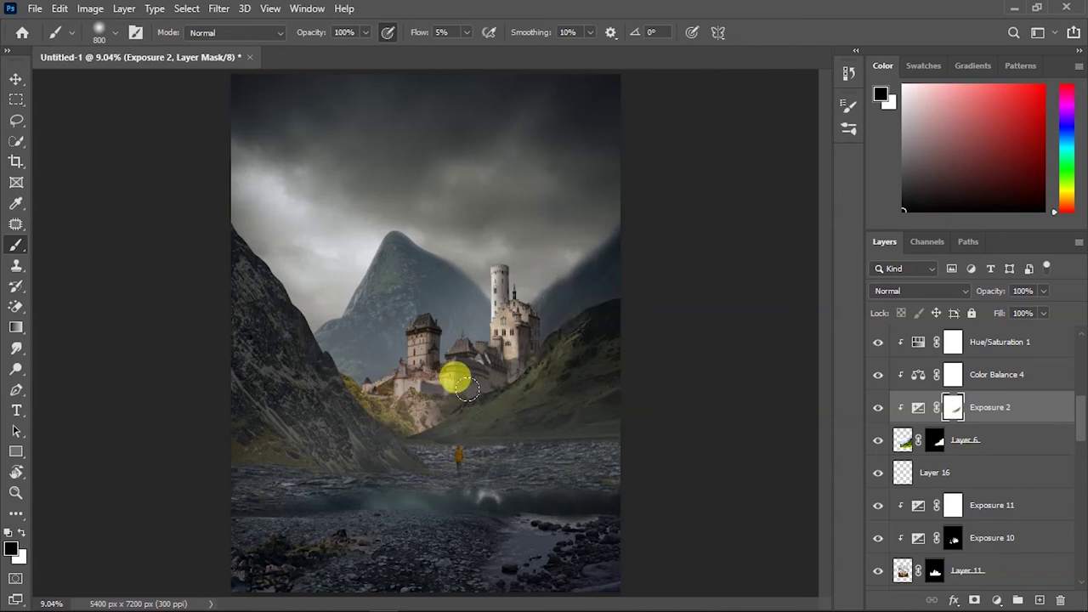
# - Select Layer 14 and set the brush to paint with white
pyautogui.press('v')
pyautogui.scroll(-5, 1007, 425)
pyautogui.scroll(-5, 1000, 408)
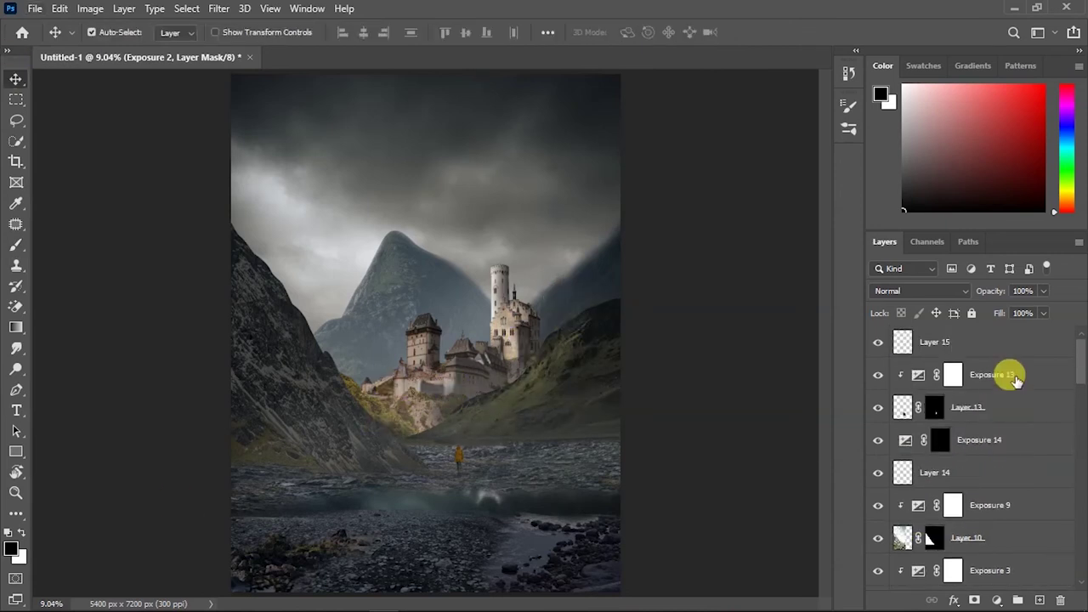
pyautogui.click(978, 472)
pyautogui.press('b')
pyautogui.press('x')
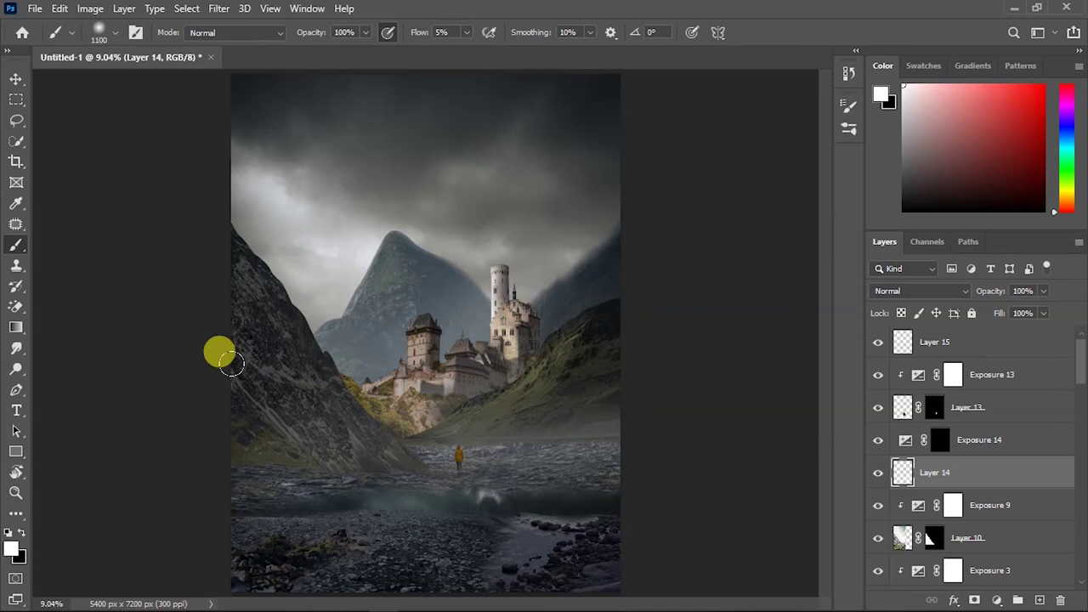
pyautogui.hotkey('alt', ']')
# - Select Layers 15 and 16, then Layer 1
pyautogui.press('v')
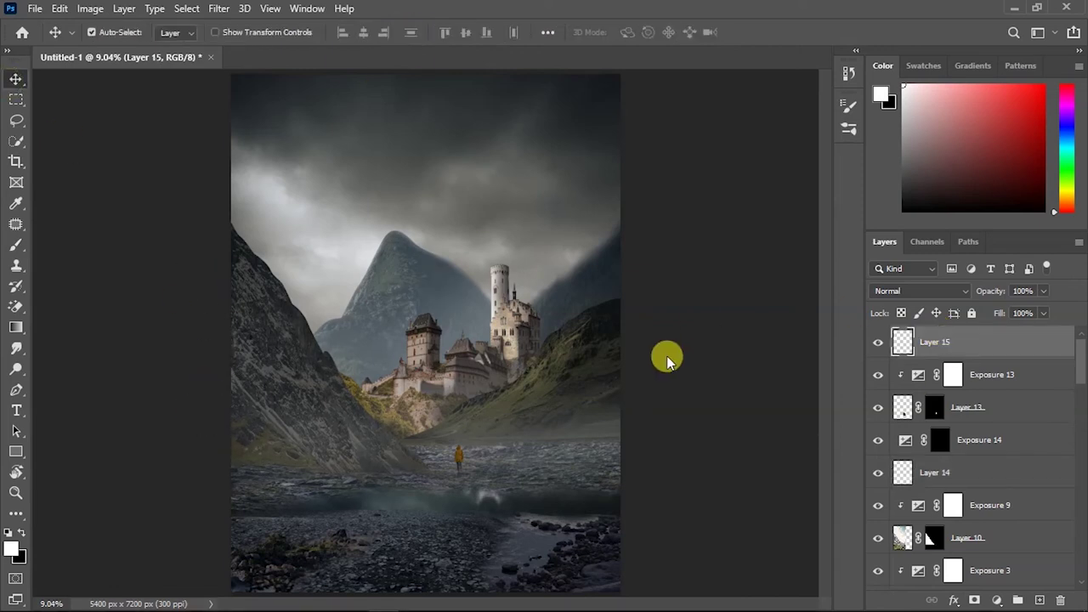
pyautogui.scroll(-3, 952, 510)
pyautogui.click(952, 530)
pyautogui.scroll(-2, 952, 529)
pyautogui.click(16, 245)
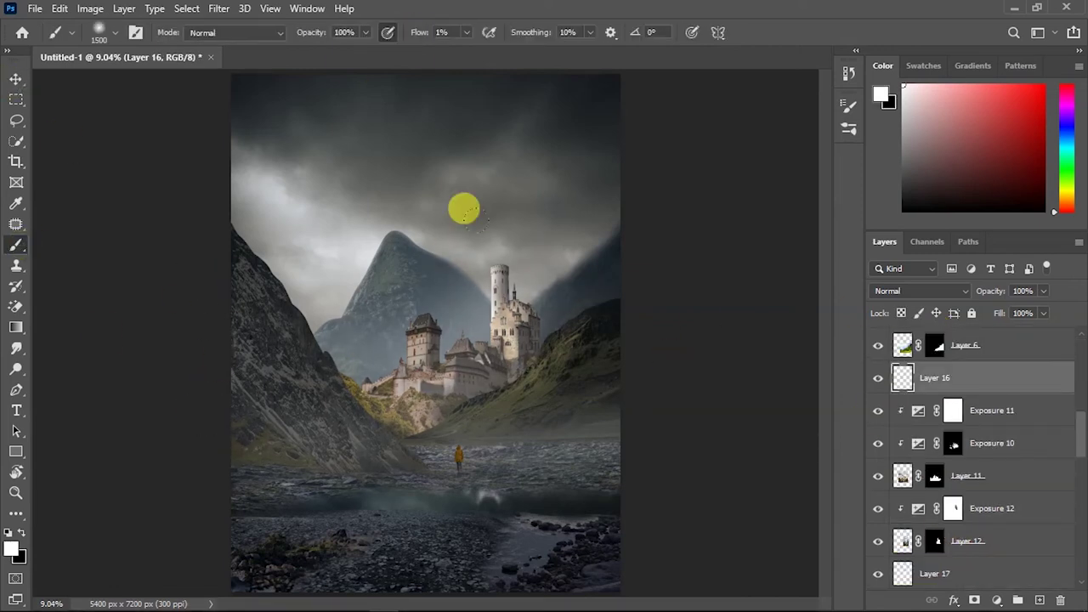
pyautogui.click(15, 78)
pyautogui.click(414, 572)
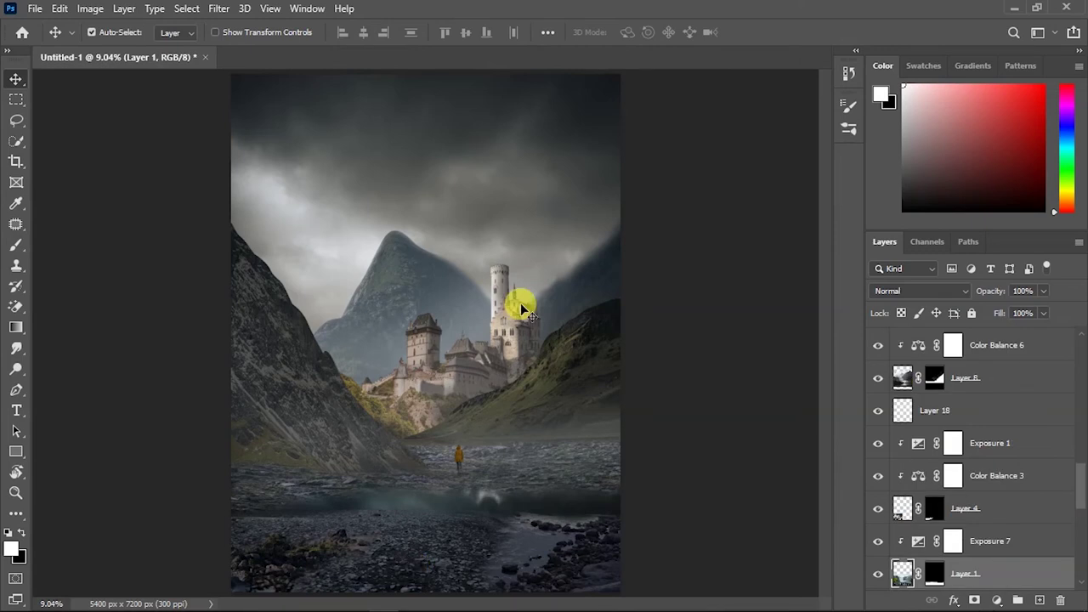
# - Bring the light beams photo into the composite, rotated diagonally and stretched taller
pyautogui.hotkey('ctrl', 'o')
pyautogui.doubleClick(243, 153)
pyautogui.moveTo(1049, 339); pyautogui.dragTo(375, 257)
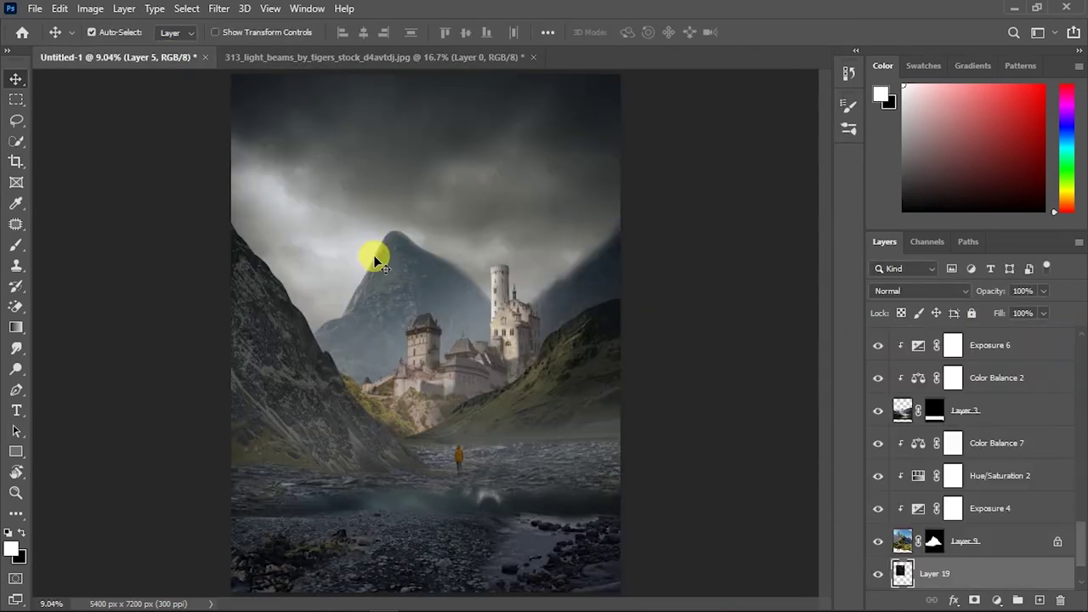
pyautogui.hotkey('ctrl', 't')
pyautogui.moveTo(484, 308)
pyautogui.mouseDown()
pyautogui.moveTo(505, 223)
pyautogui.moveTo(432, 170)
pyautogui.moveTo(439, 238)
pyautogui.moveTo(320, 198)
pyautogui.mouseUp()
pyautogui.moveTo(459, 350); pyautogui.dragTo(518, 387)
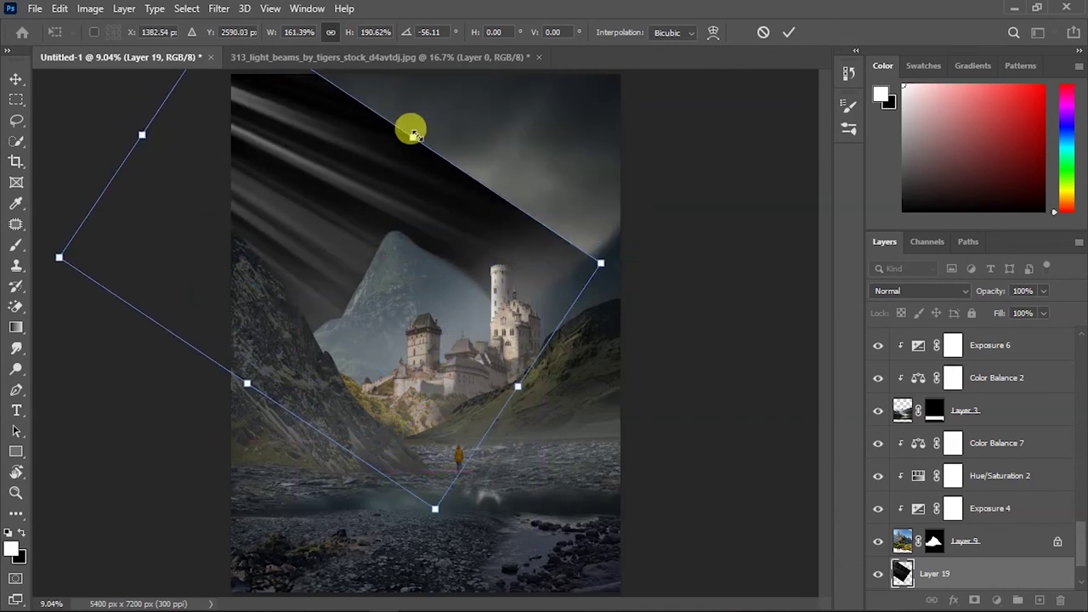
pyautogui.moveTo(412, 137); pyautogui.dragTo(428, 100)
pyautogui.press('Return')
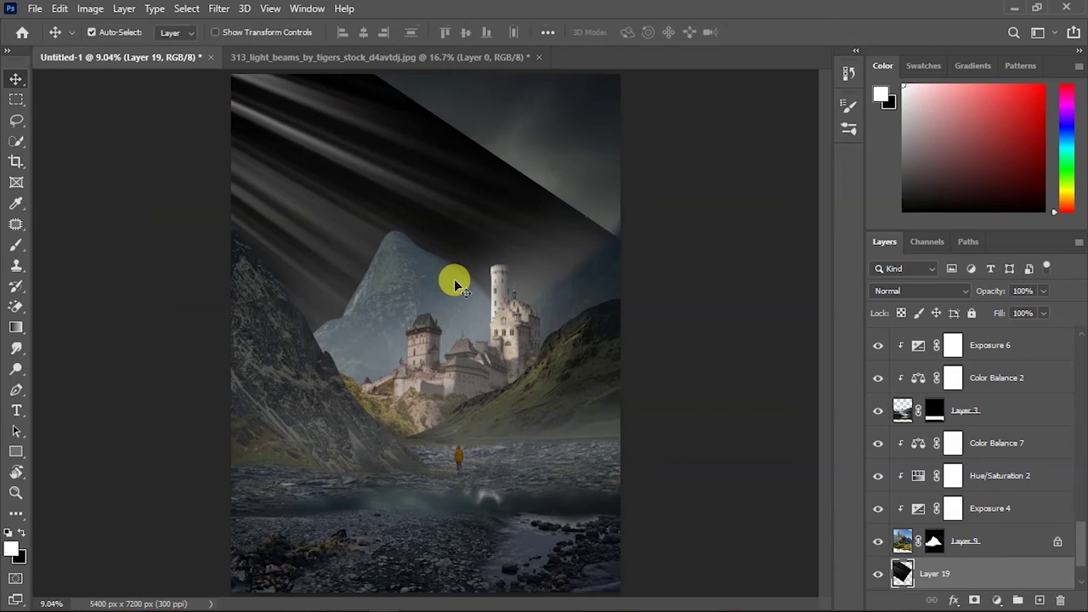
# - Move Layer 19 higher in the stack and blend it in Screen mode
pyautogui.moveTo(934, 574); pyautogui.dragTo(1006, 440)
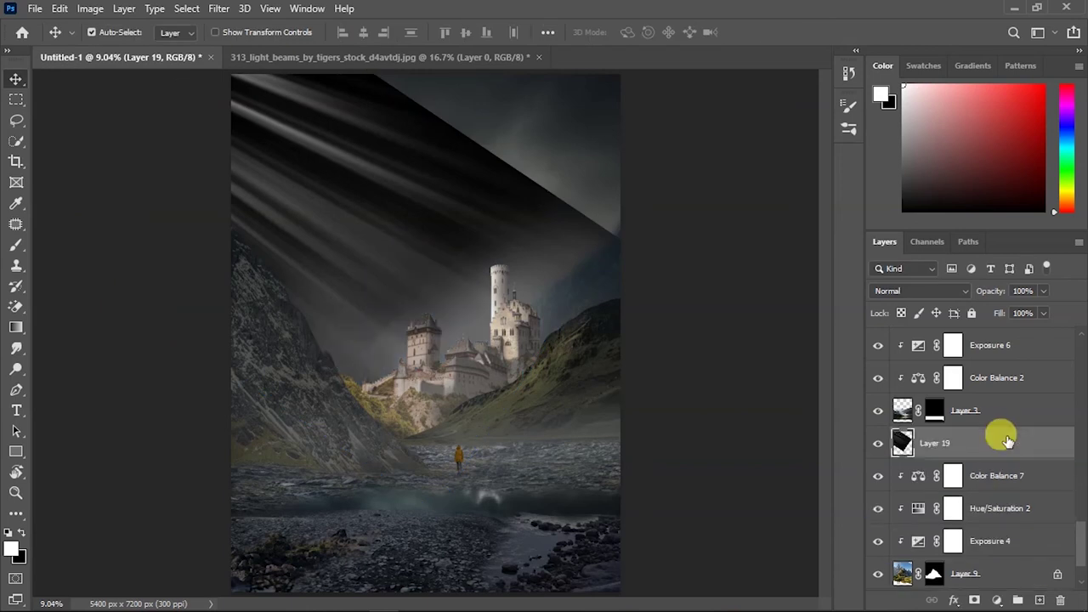
pyautogui.scroll(4, 977, 510)
pyautogui.moveTo(950, 561); pyautogui.dragTo(1035, 366)
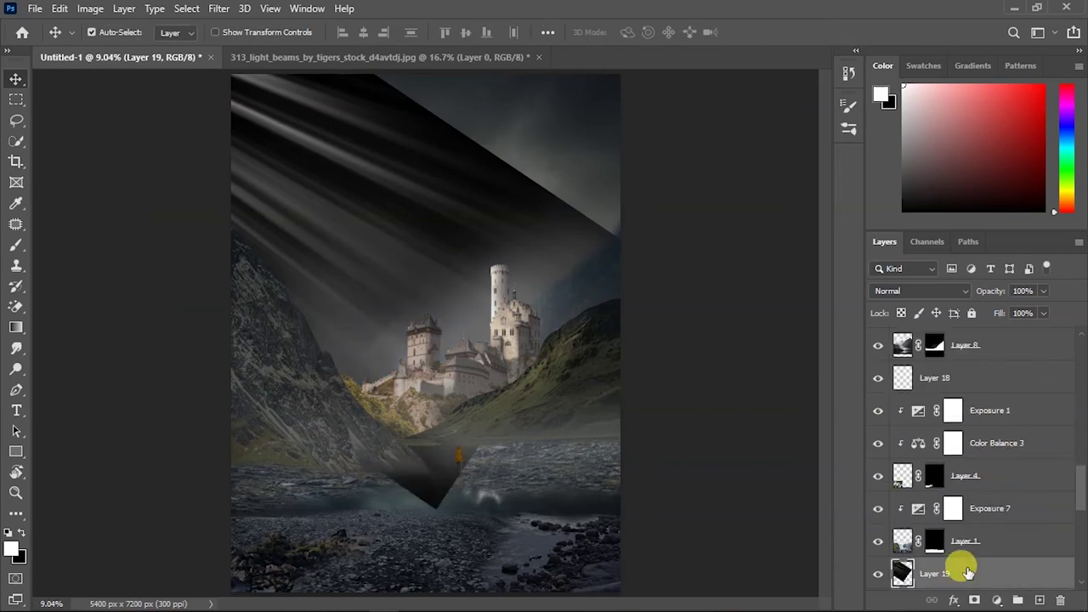
pyautogui.moveTo(964, 564); pyautogui.dragTo(1006, 382)
pyautogui.click(921, 291)
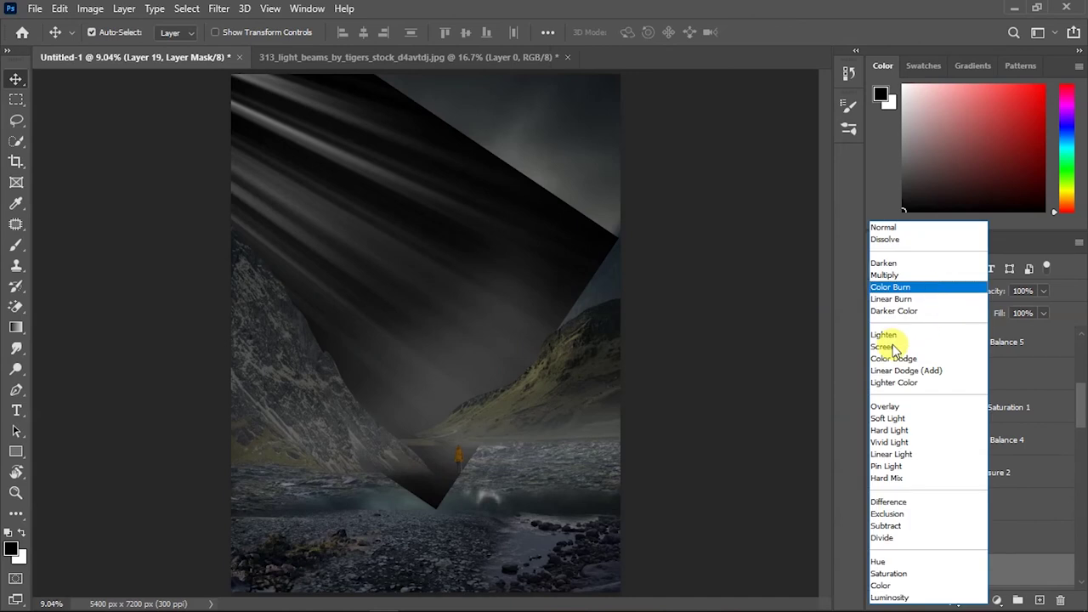
pyautogui.click(891, 347)
# - Mask the beams off the water haze and upper sky at 53% flow, then stamp visible
pyautogui.press('b')
pyautogui.moveTo(451, 491); pyautogui.dragTo(325, 494)
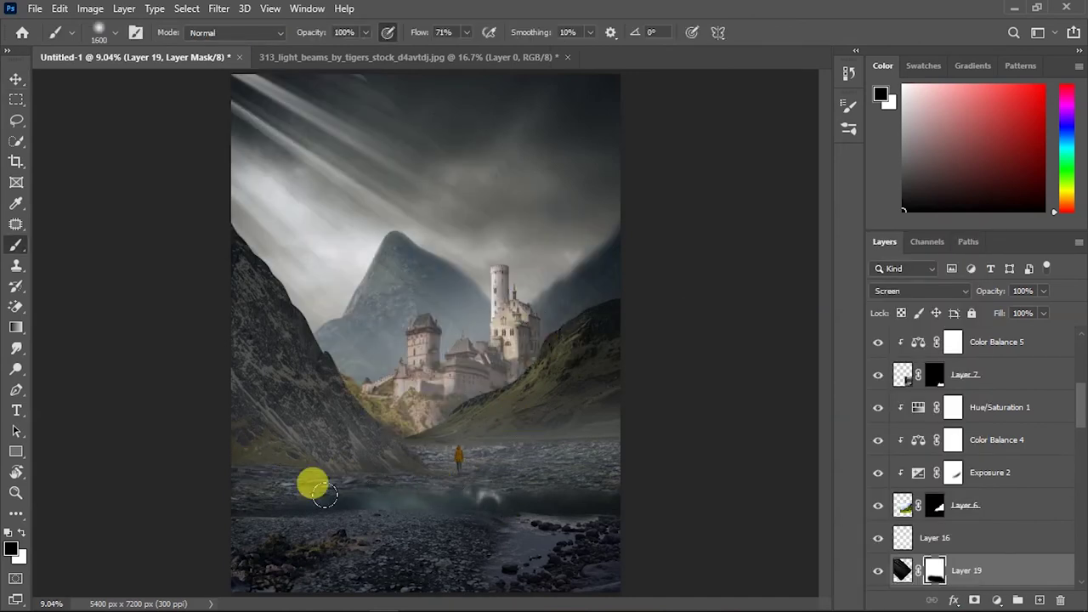
pyautogui.moveTo(415, 34); pyautogui.dragTo(411, 34)
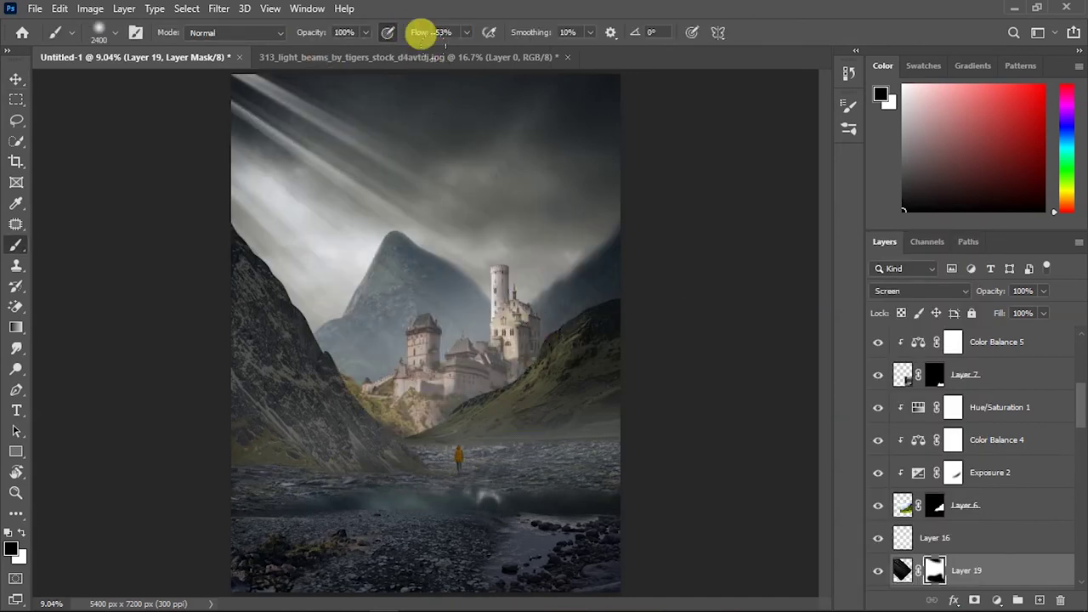
pyautogui.moveTo(298, 187); pyautogui.dragTo(363, 121)
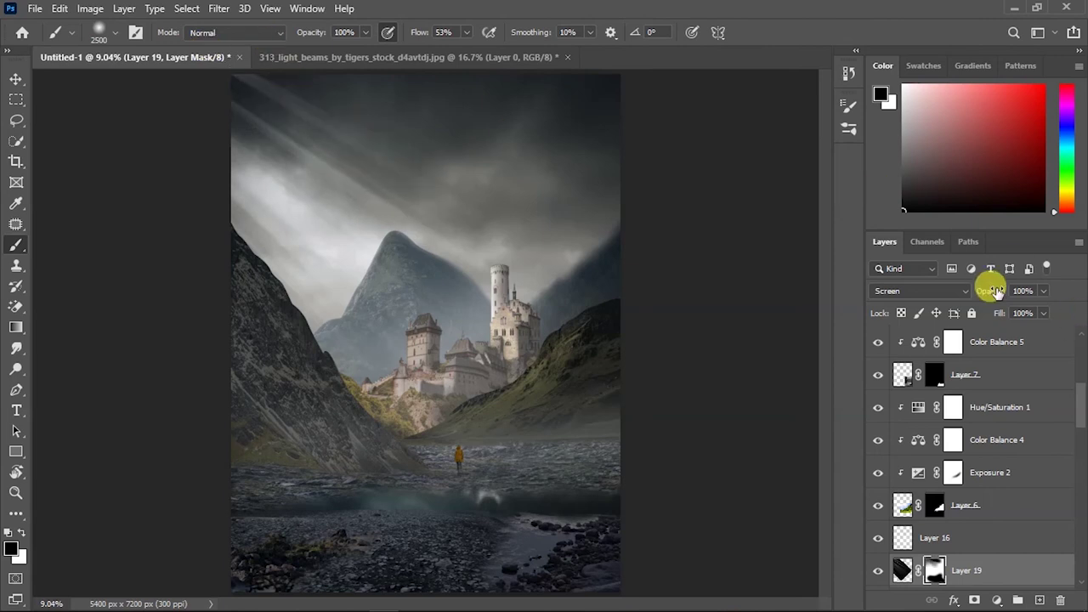
pyautogui.scroll(5, 1020, 365)
pyautogui.click(997, 344)
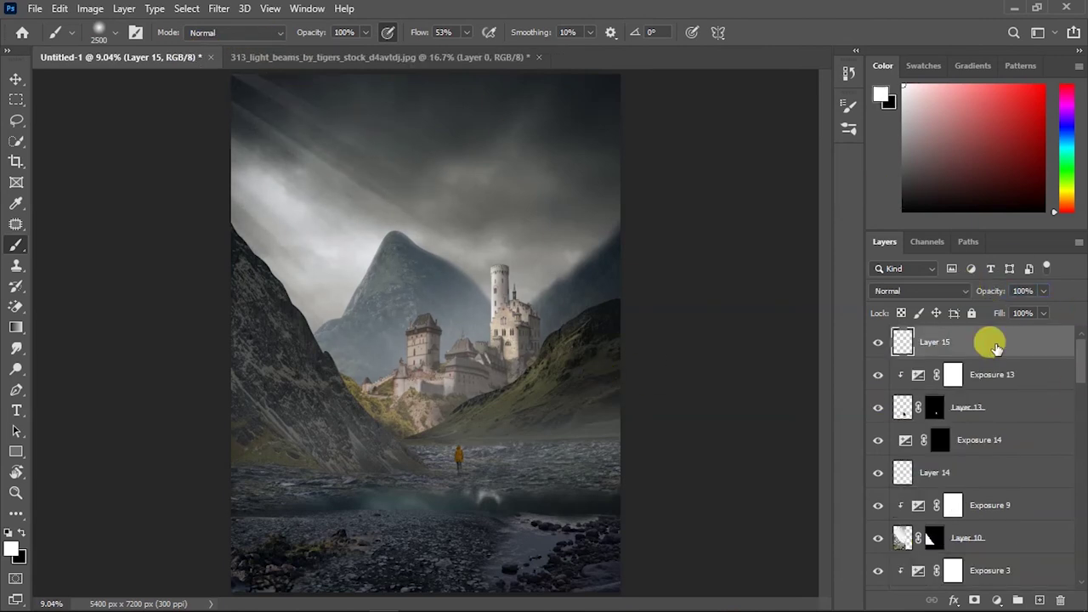
pyautogui.hotkey('ctrl', 'alt', 'shift', 'e')
# - In the Camera Raw filter, cool temperature and tint and raise clarity and vibrance
pyautogui.press('v')
pyautogui.click(219, 8)
pyautogui.click(369, 132)
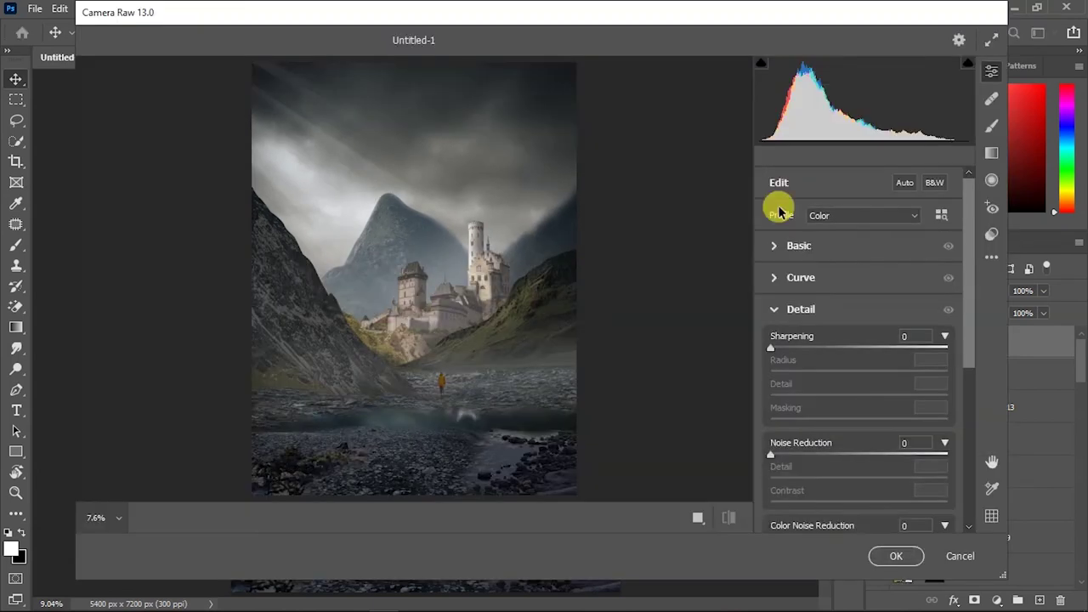
pyautogui.click(774, 243)
pyautogui.moveTo(859, 244)
pyautogui.mouseDown()
pyautogui.moveTo(879, 243)
pyautogui.moveTo(851, 244)
pyautogui.moveTo(839, 272)
pyautogui.mouseUp()
pyautogui.moveTo(859, 308); pyautogui.dragTo(884, 351)
pyautogui.scroll(-1, 882, 357)
pyautogui.scroll(-2, 856, 332)
pyautogui.moveTo(855, 415); pyautogui.dragTo(880, 416)
pyautogui.scroll(-3, 850, 383)
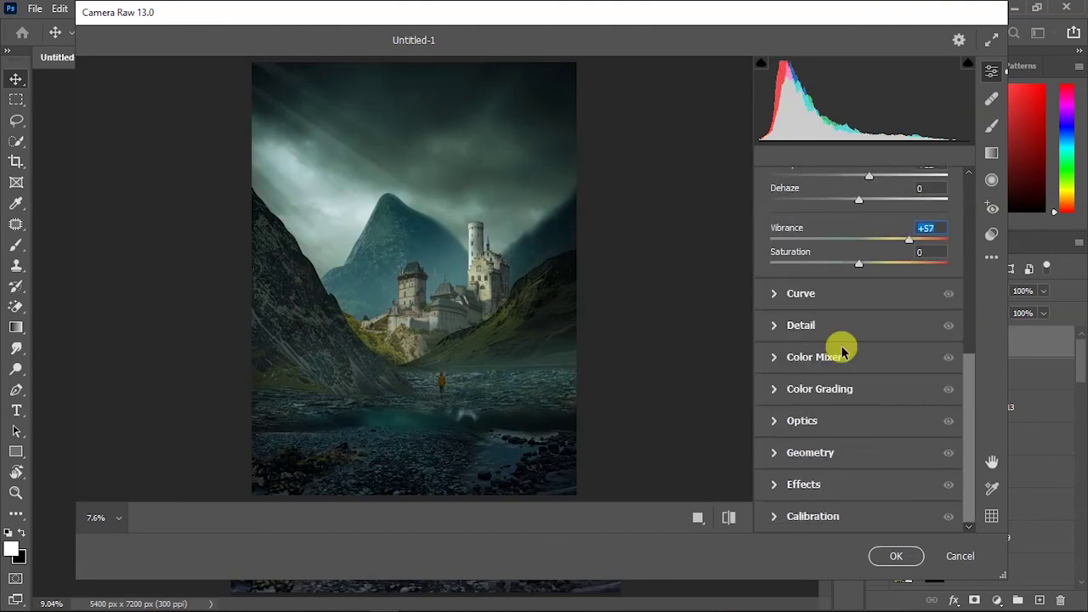
# - Darken the tone curve and bend the blue curve for a yellow-green tint
pyautogui.click(800, 292)
pyautogui.click(862, 353)
pyautogui.moveTo(829, 380); pyautogui.dragTo(810, 398)
pyautogui.click(891, 236)
pyautogui.moveTo(899, 306); pyautogui.dragTo(903, 307)
pyautogui.click(817, 389)
pyautogui.click(854, 219)
# - Desaturate the greens to -77 in the Color Mixer
pyautogui.click(816, 340)
pyautogui.click(822, 270)
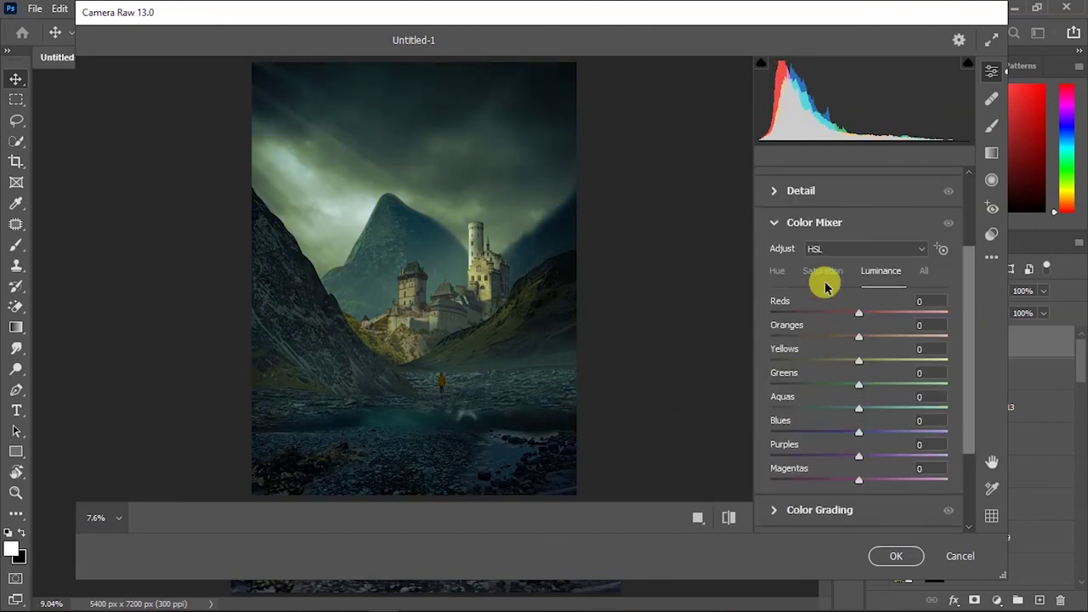
pyautogui.moveTo(858, 384); pyautogui.dragTo(790, 385)
pyautogui.click(880, 270)
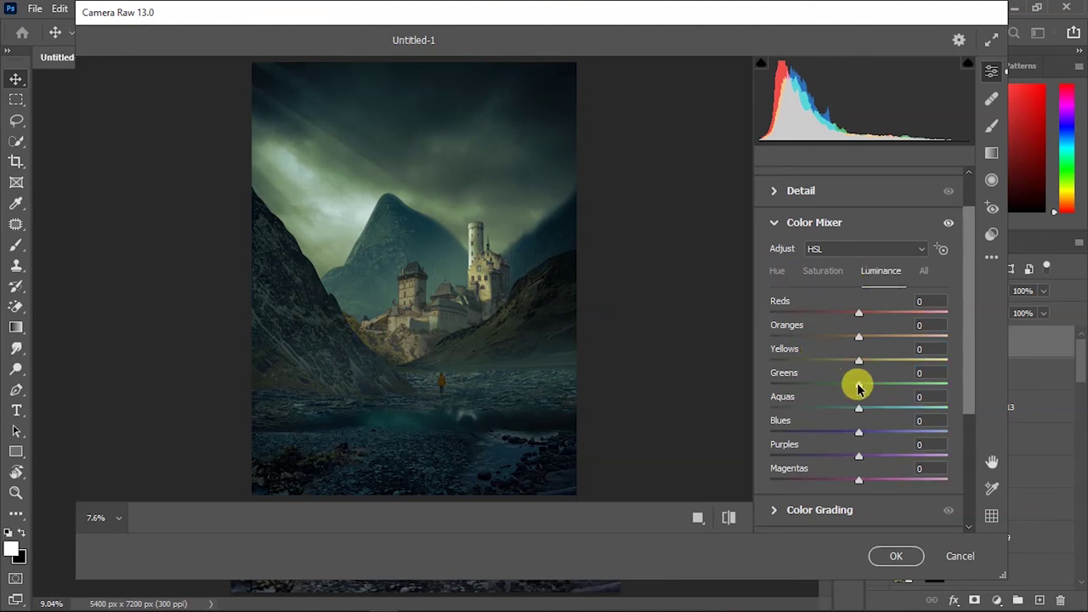
pyautogui.click(850, 222)
pyautogui.click(821, 254)
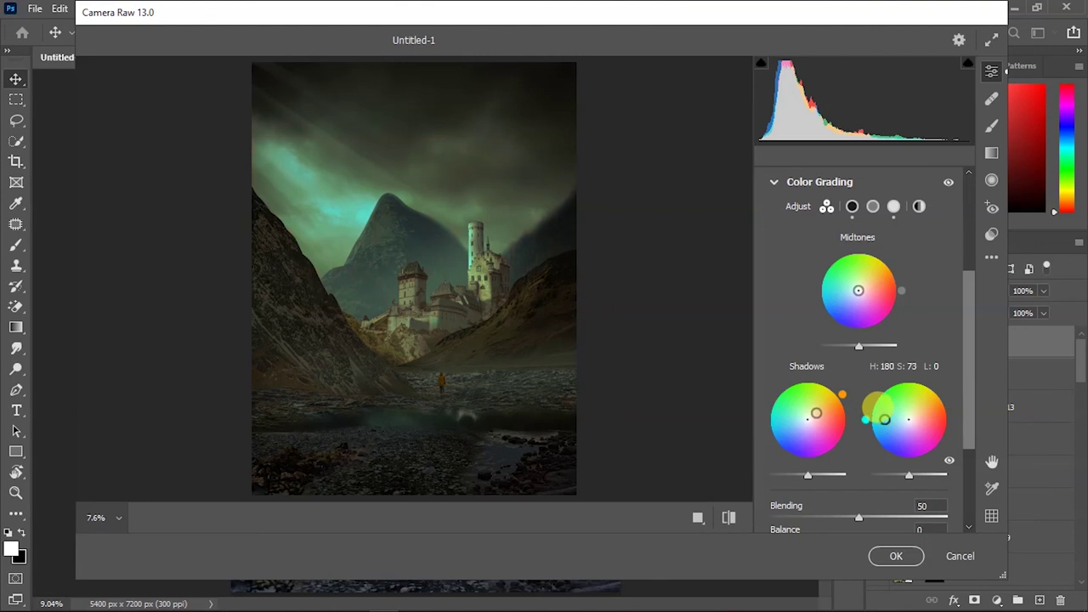
# - Add a -12 vignette with feather 100 and roundness +54, and apply the grade
pyautogui.scroll(-3, 884, 400)
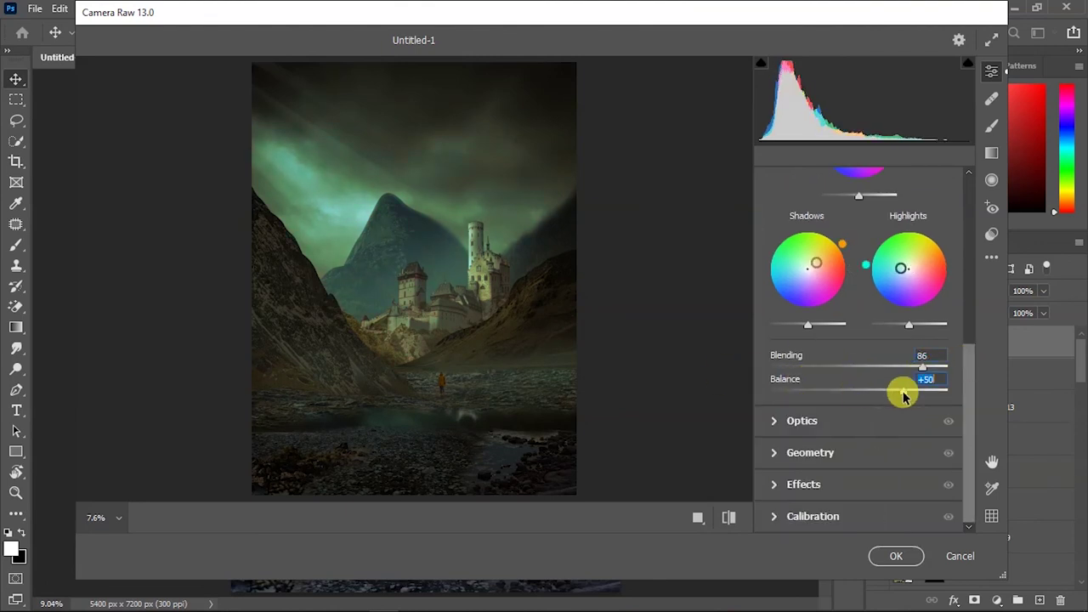
pyautogui.click(804, 483)
pyautogui.moveTo(859, 356); pyautogui.dragTo(809, 355)
pyautogui.moveTo(857, 456); pyautogui.dragTo(846, 362)
pyautogui.moveTo(858, 434); pyautogui.dragTo(774, 435)
pyautogui.moveTo(895, 435); pyautogui.dragTo(907, 435)
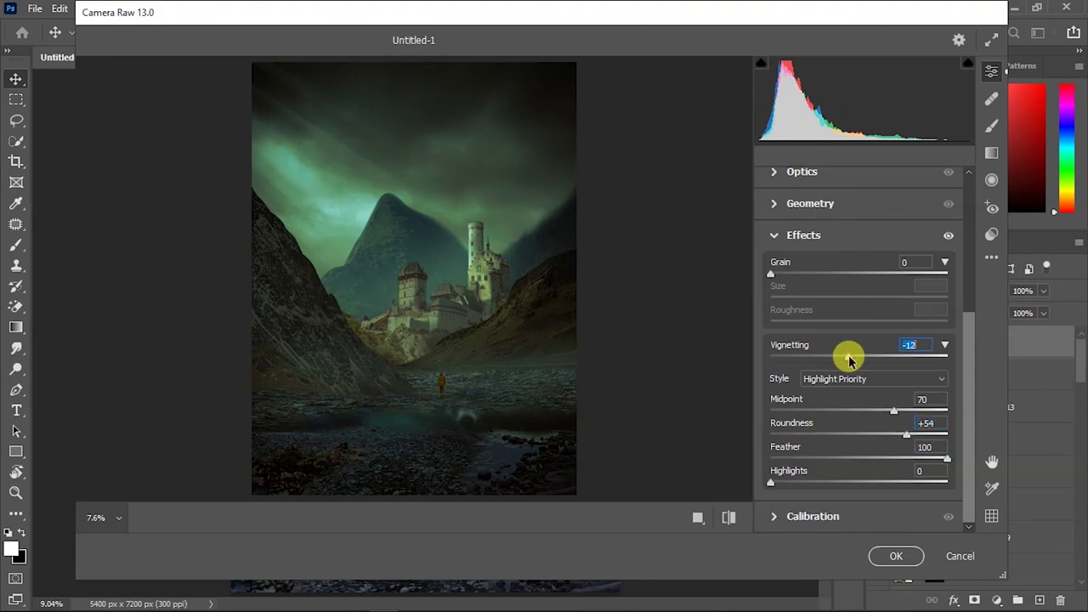
pyautogui.click(729, 517)
pyautogui.press('Return')
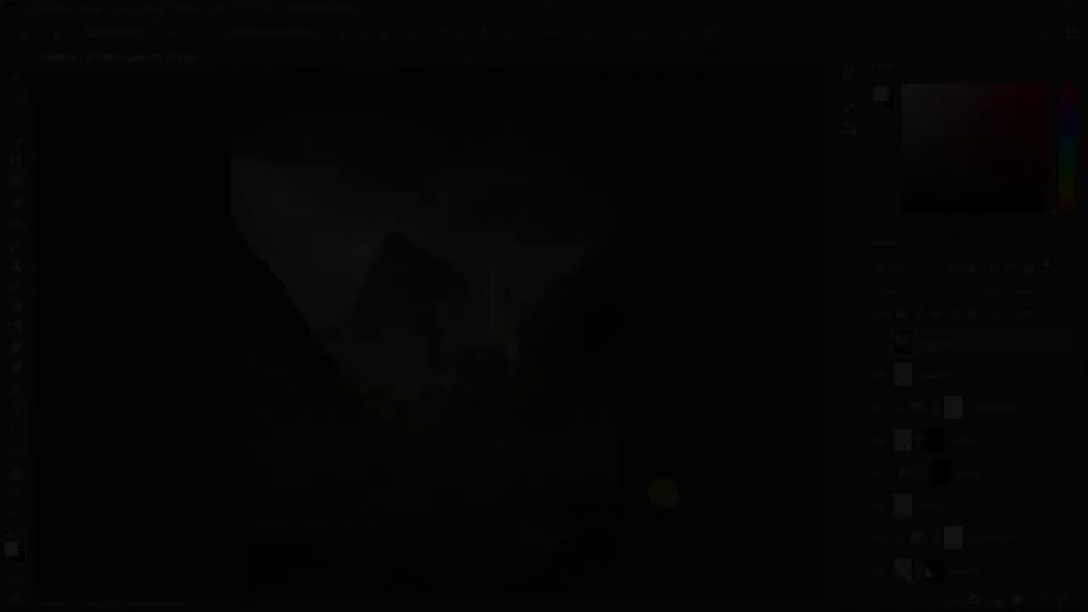